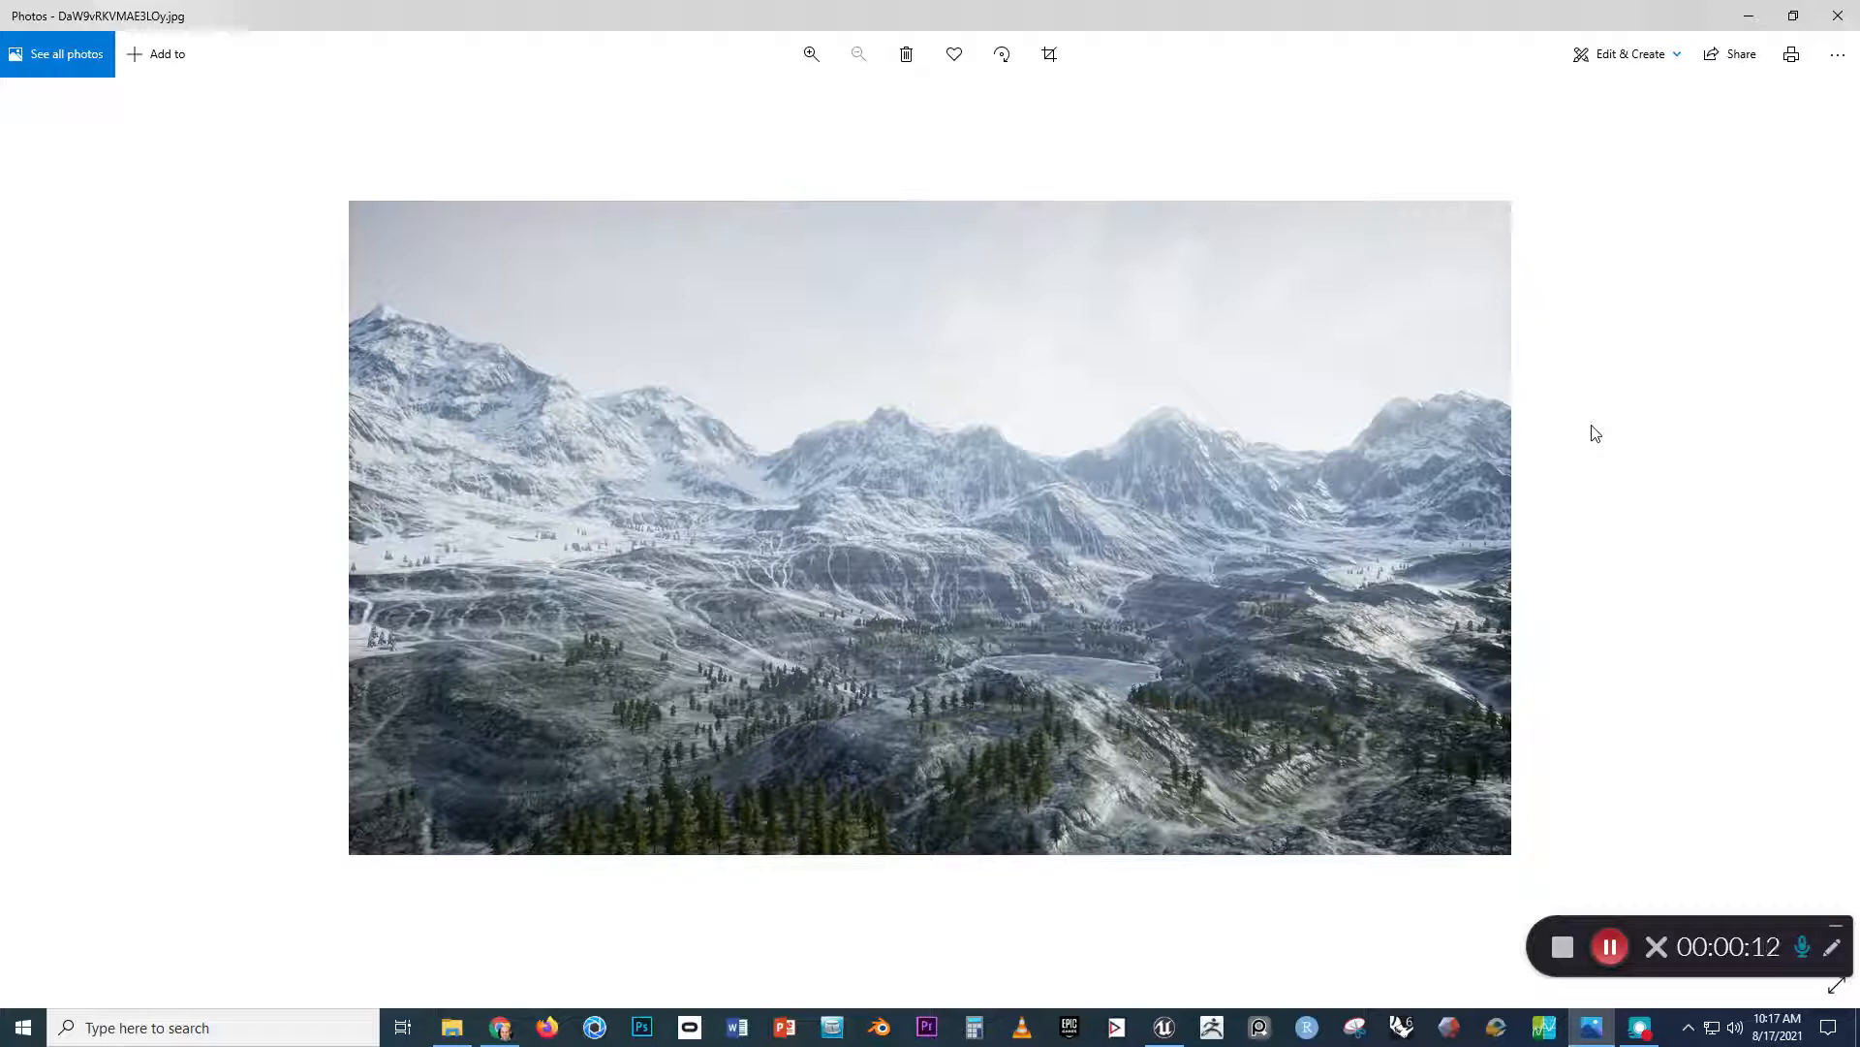
View the next reference landscape image, maxresdefault.jpg, and switch to the landscape2 project in Unreal Editor
{"action": "key", "text": "Right"}
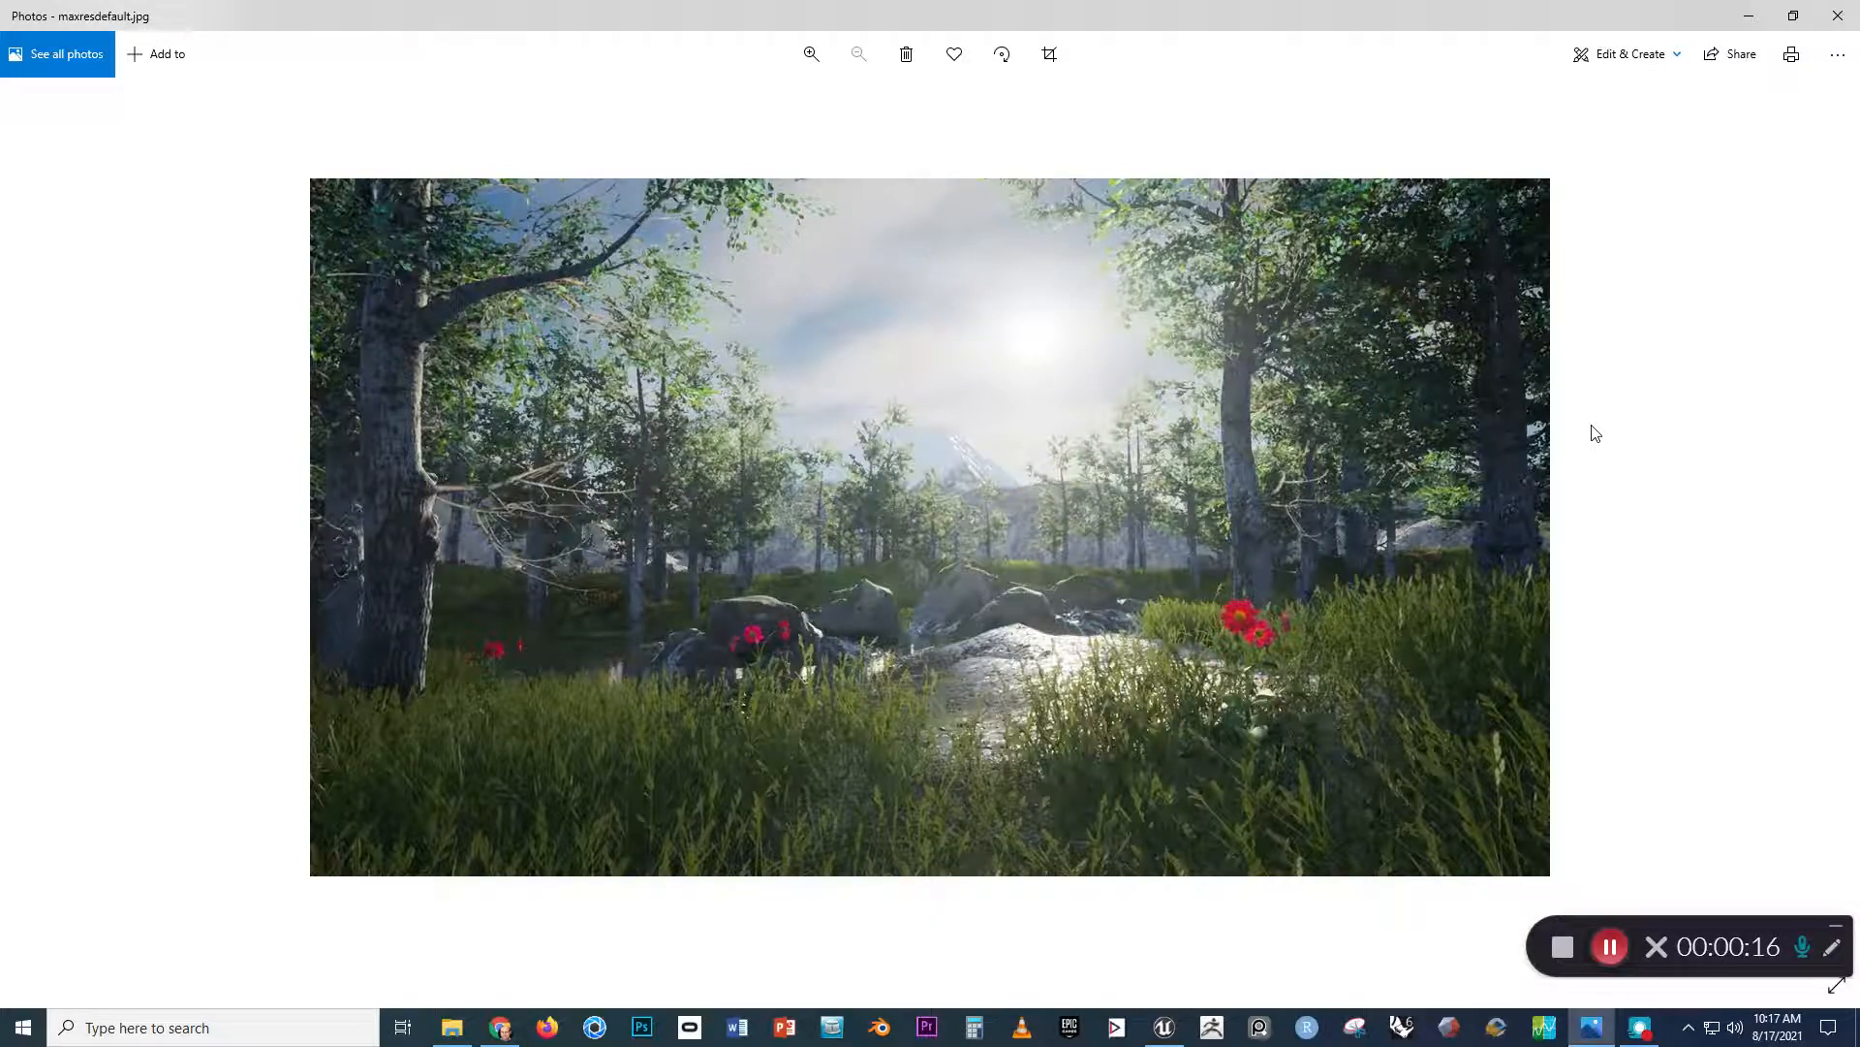
{"action": "mouse_move", "coordinate": [1164, 1027]}
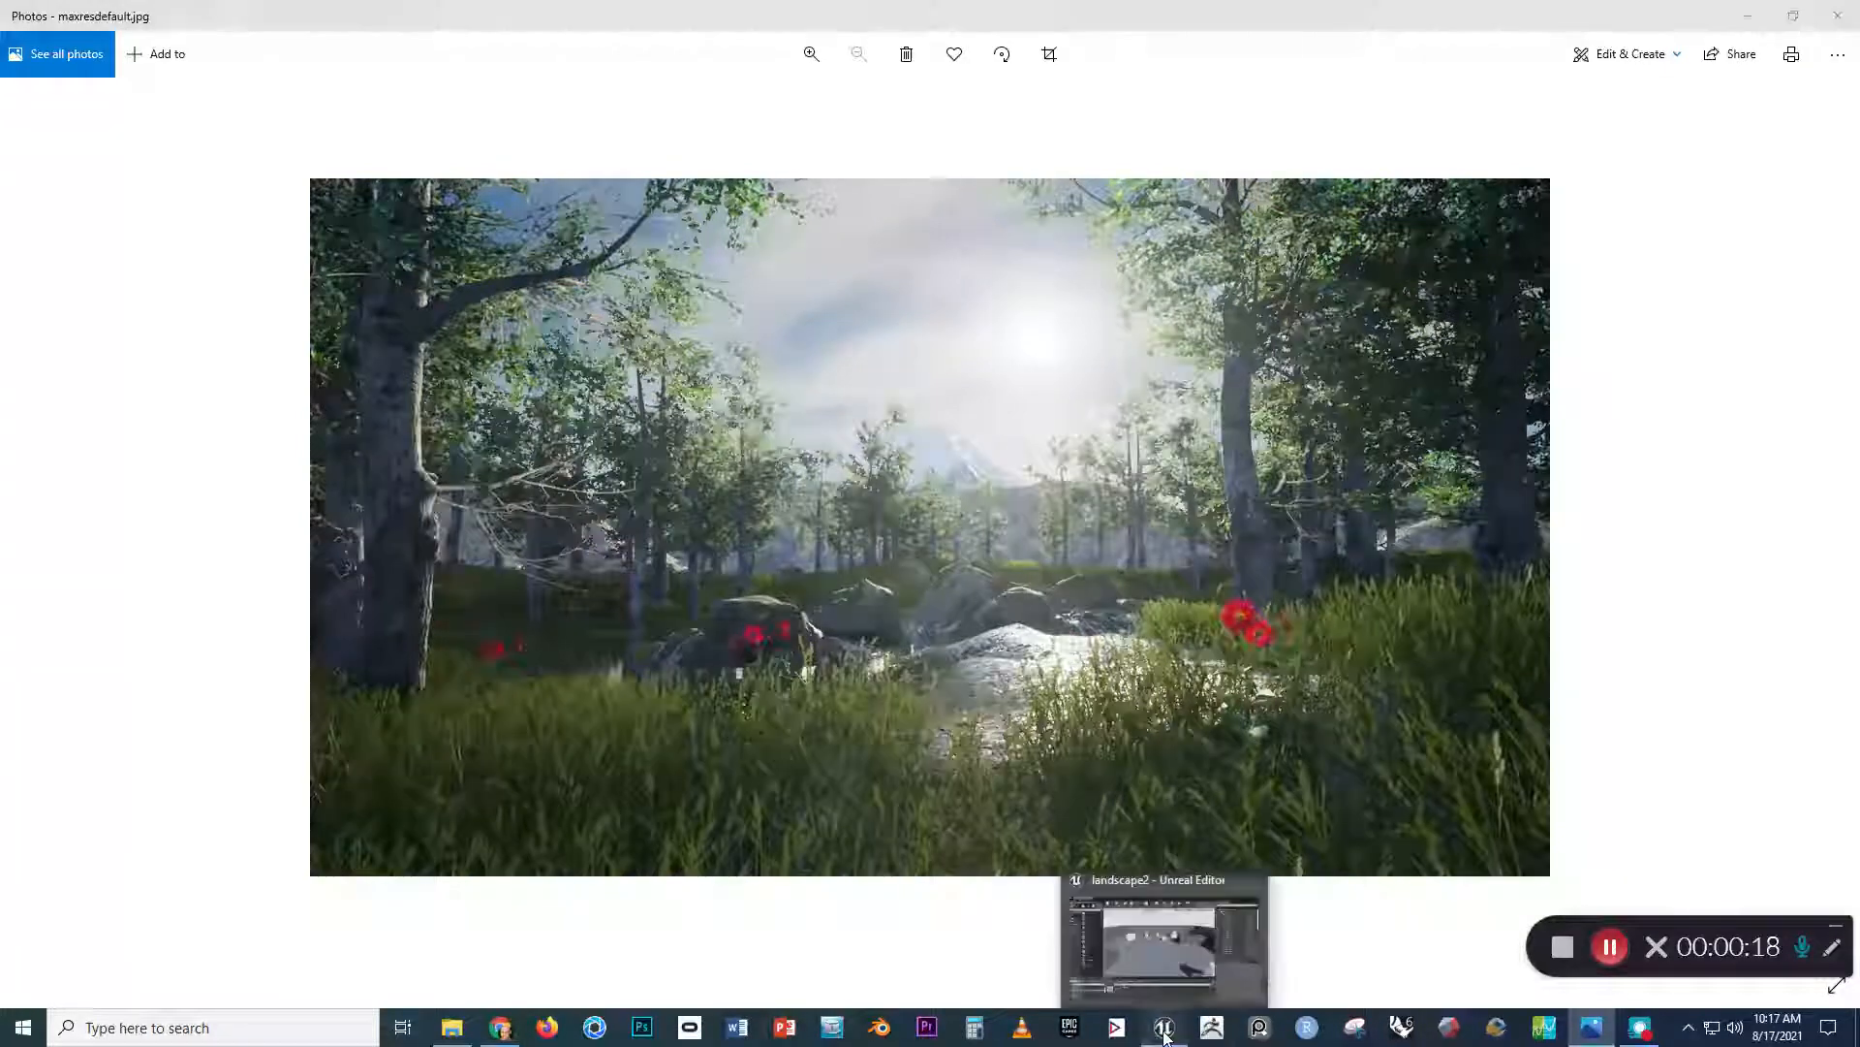
{"action": "left_click", "coordinate": [1124, 885]}
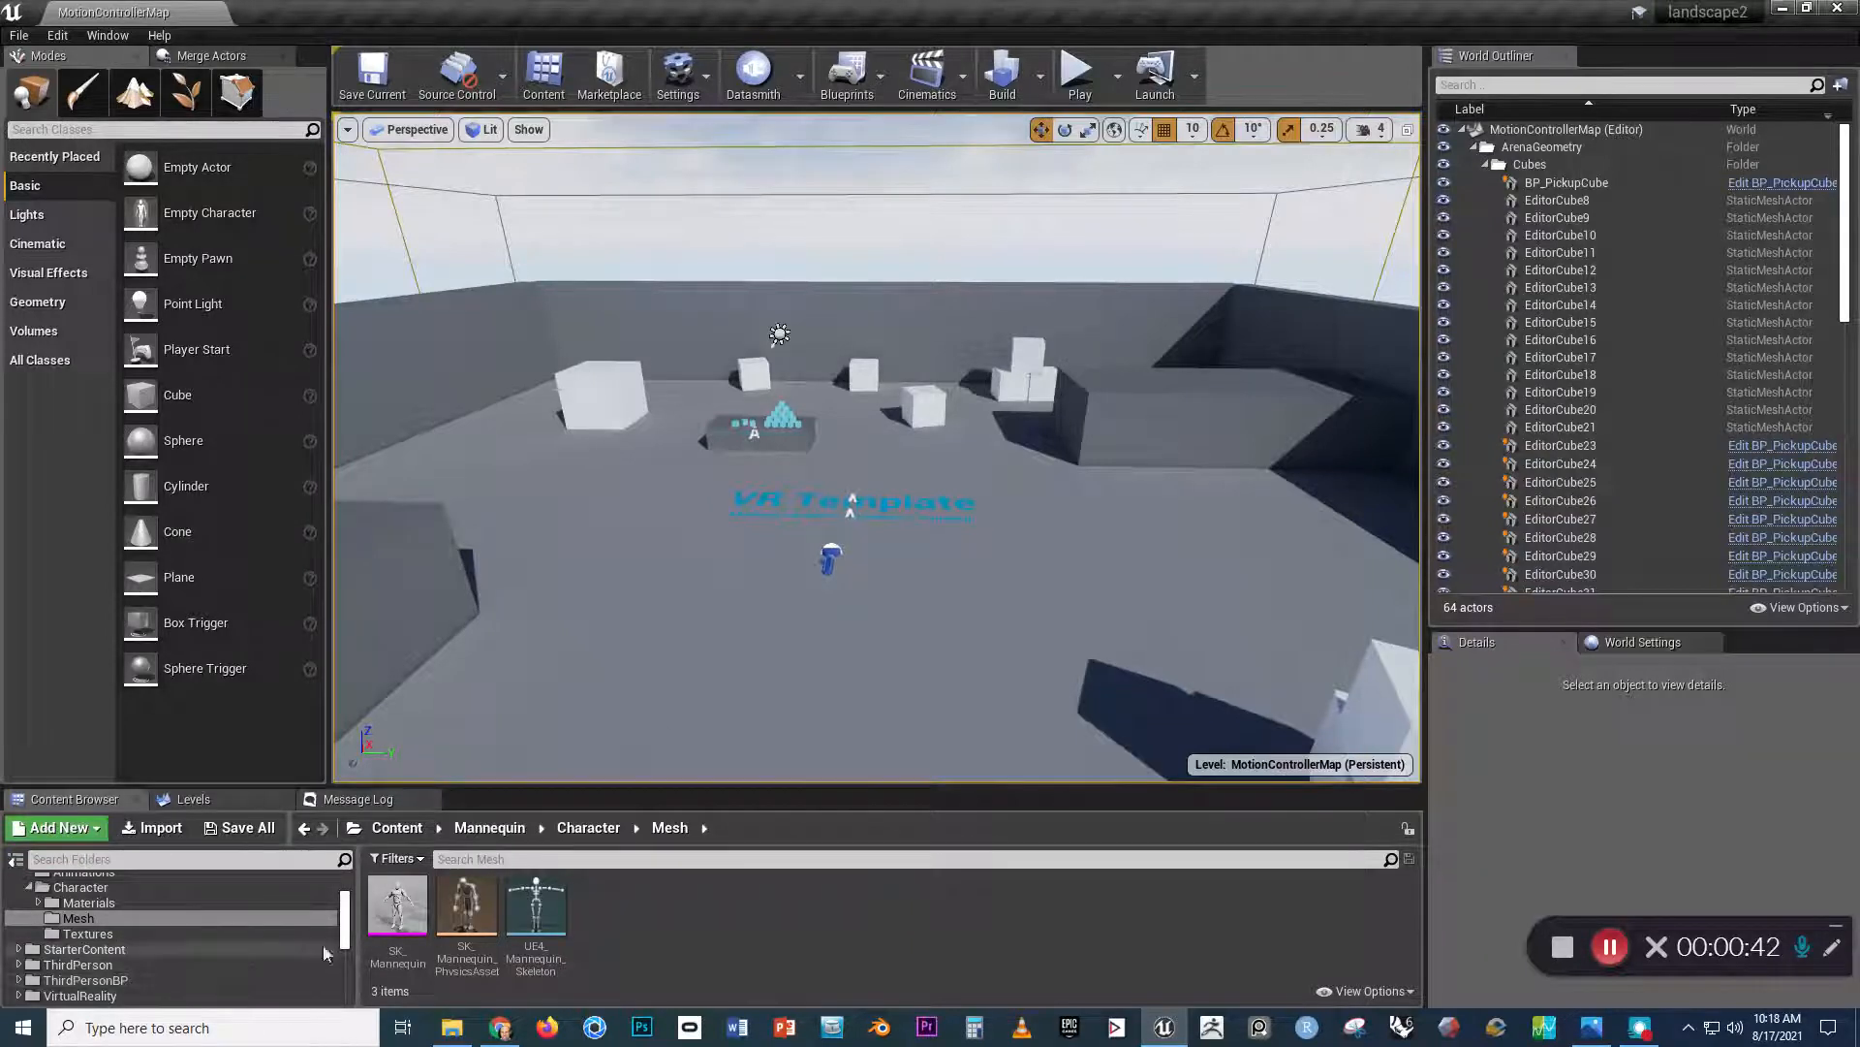
{"action": "left_click", "coordinate": [87, 830]}
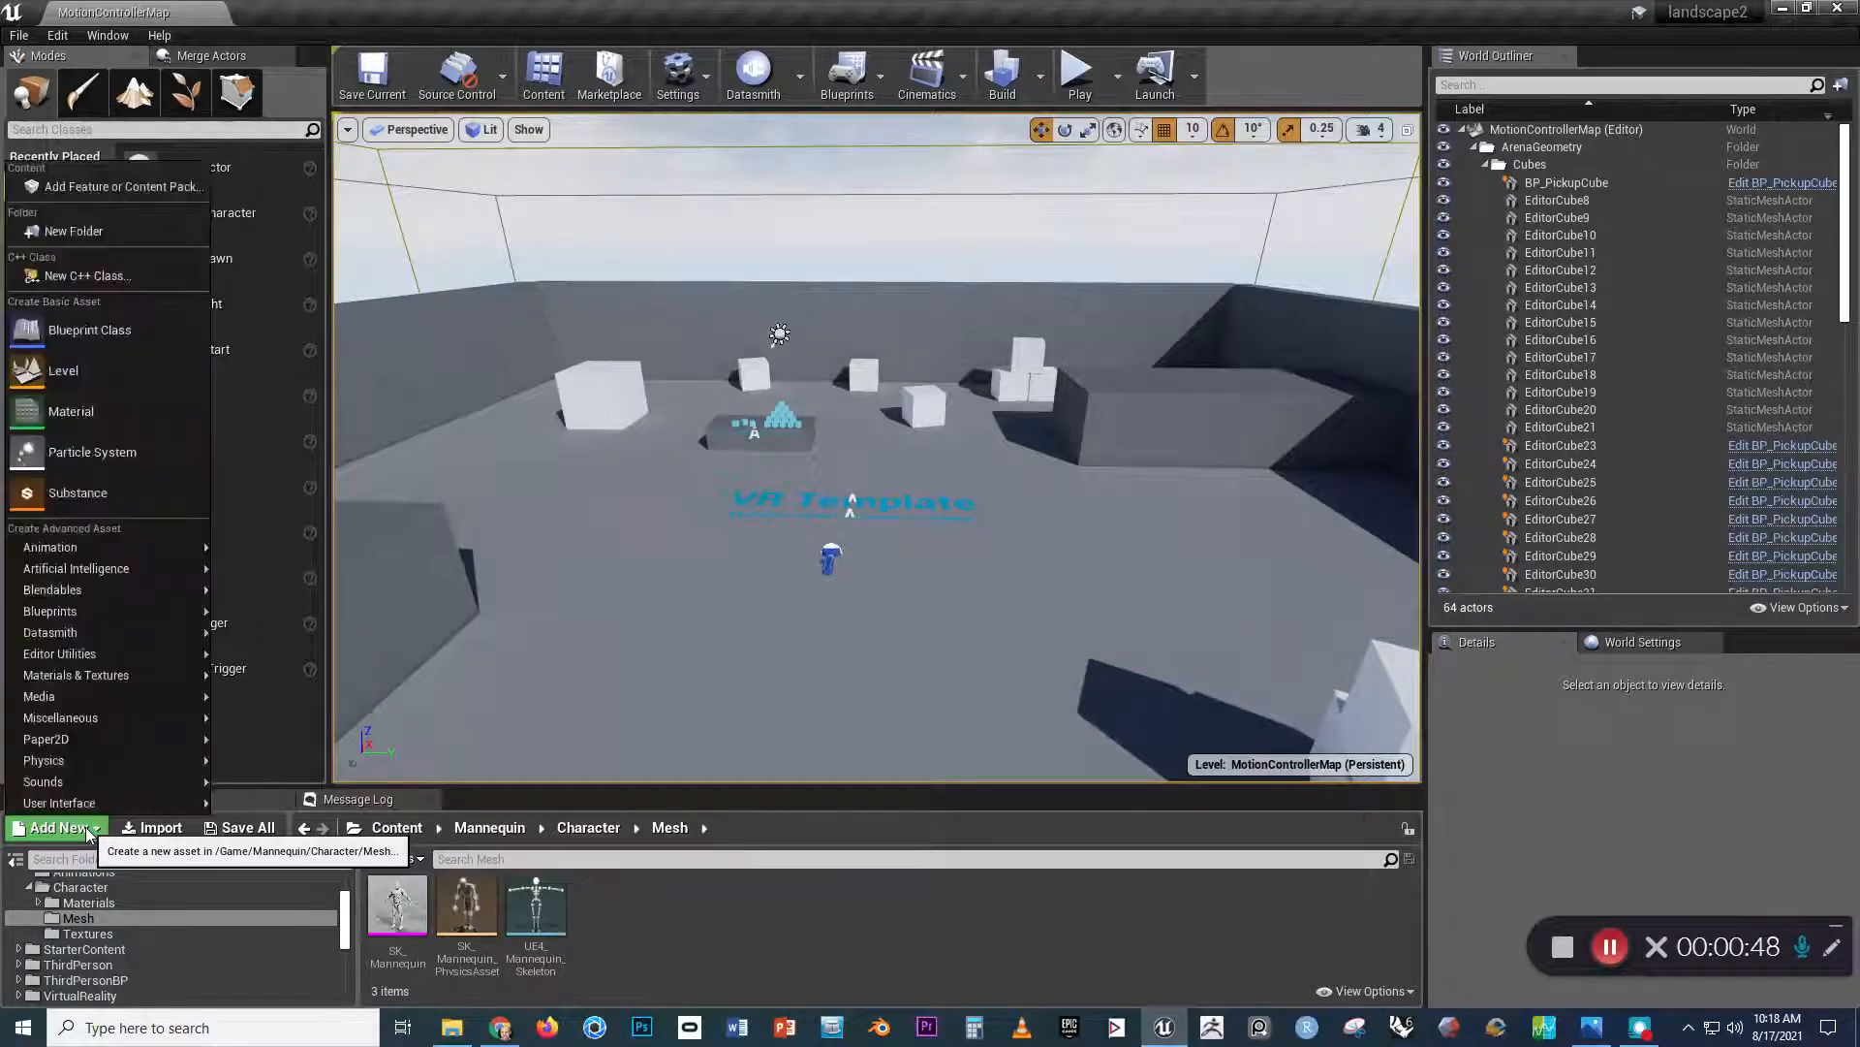
{"action": "left_click", "coordinate": [68, 187]}
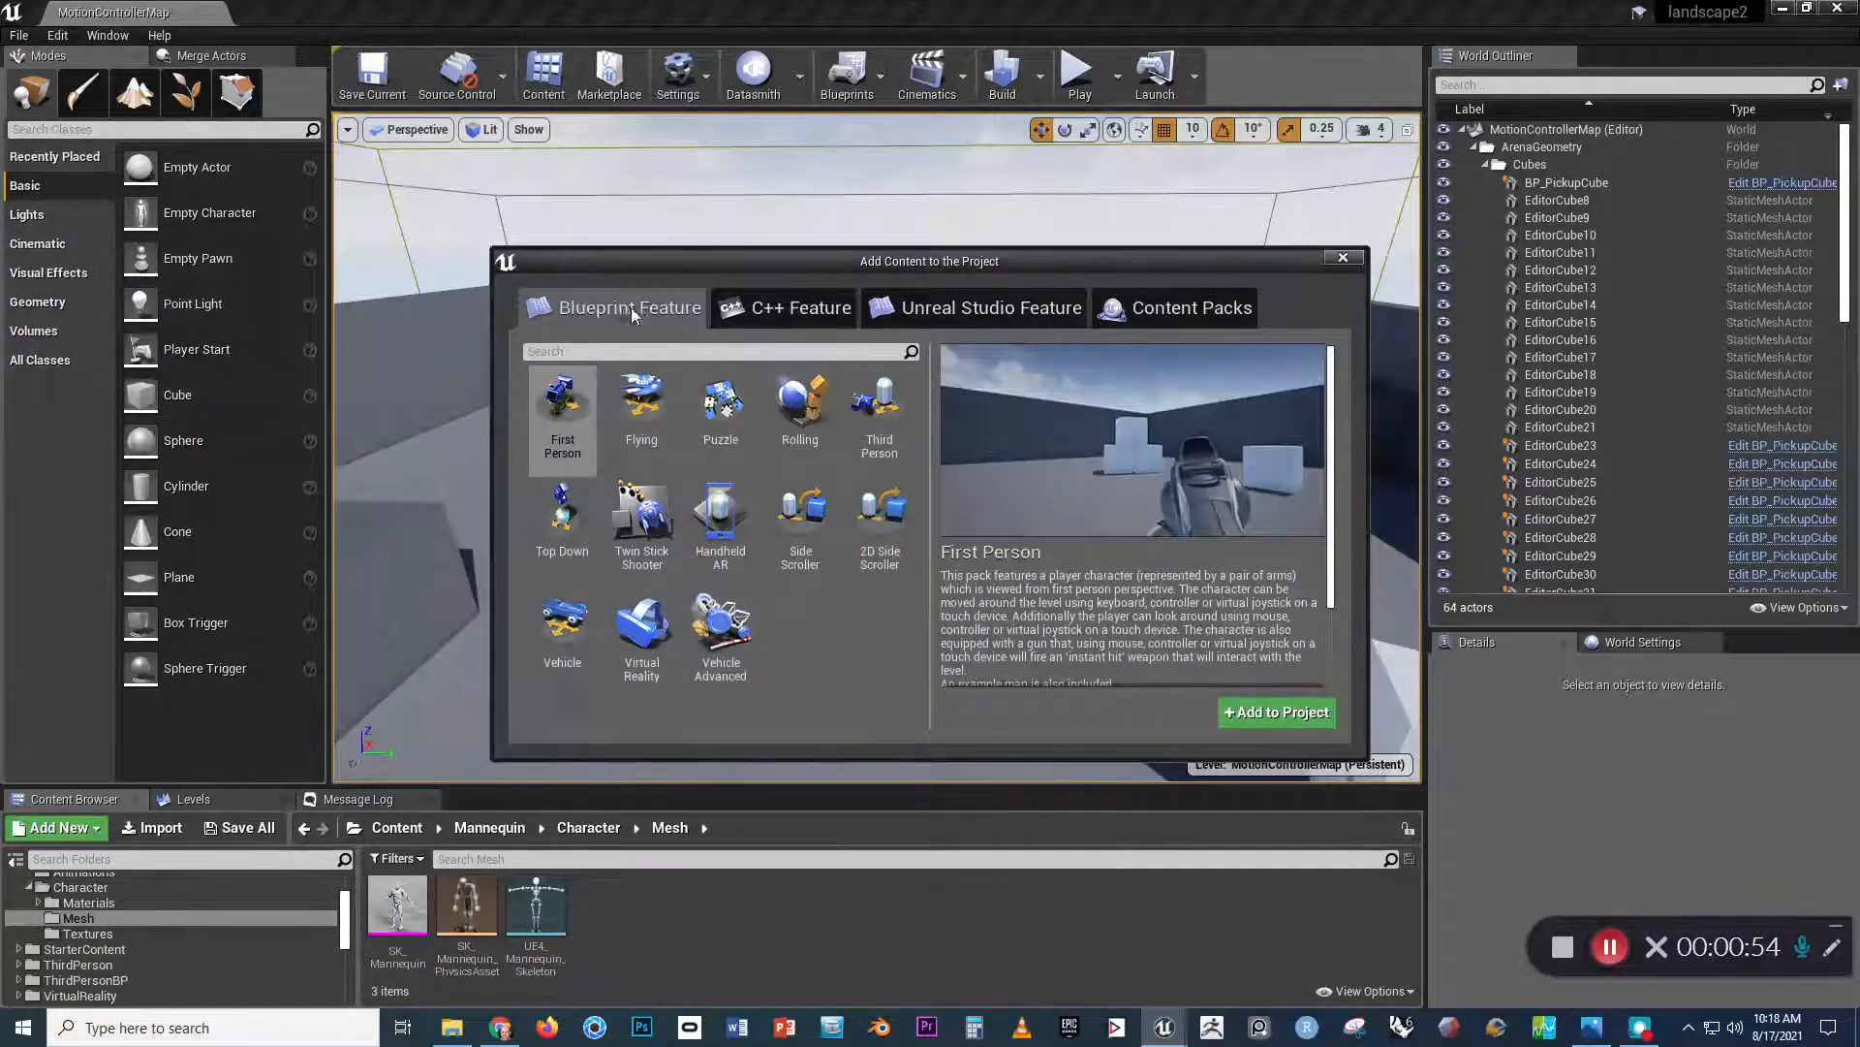
{"action": "left_click", "coordinate": [897, 410]}
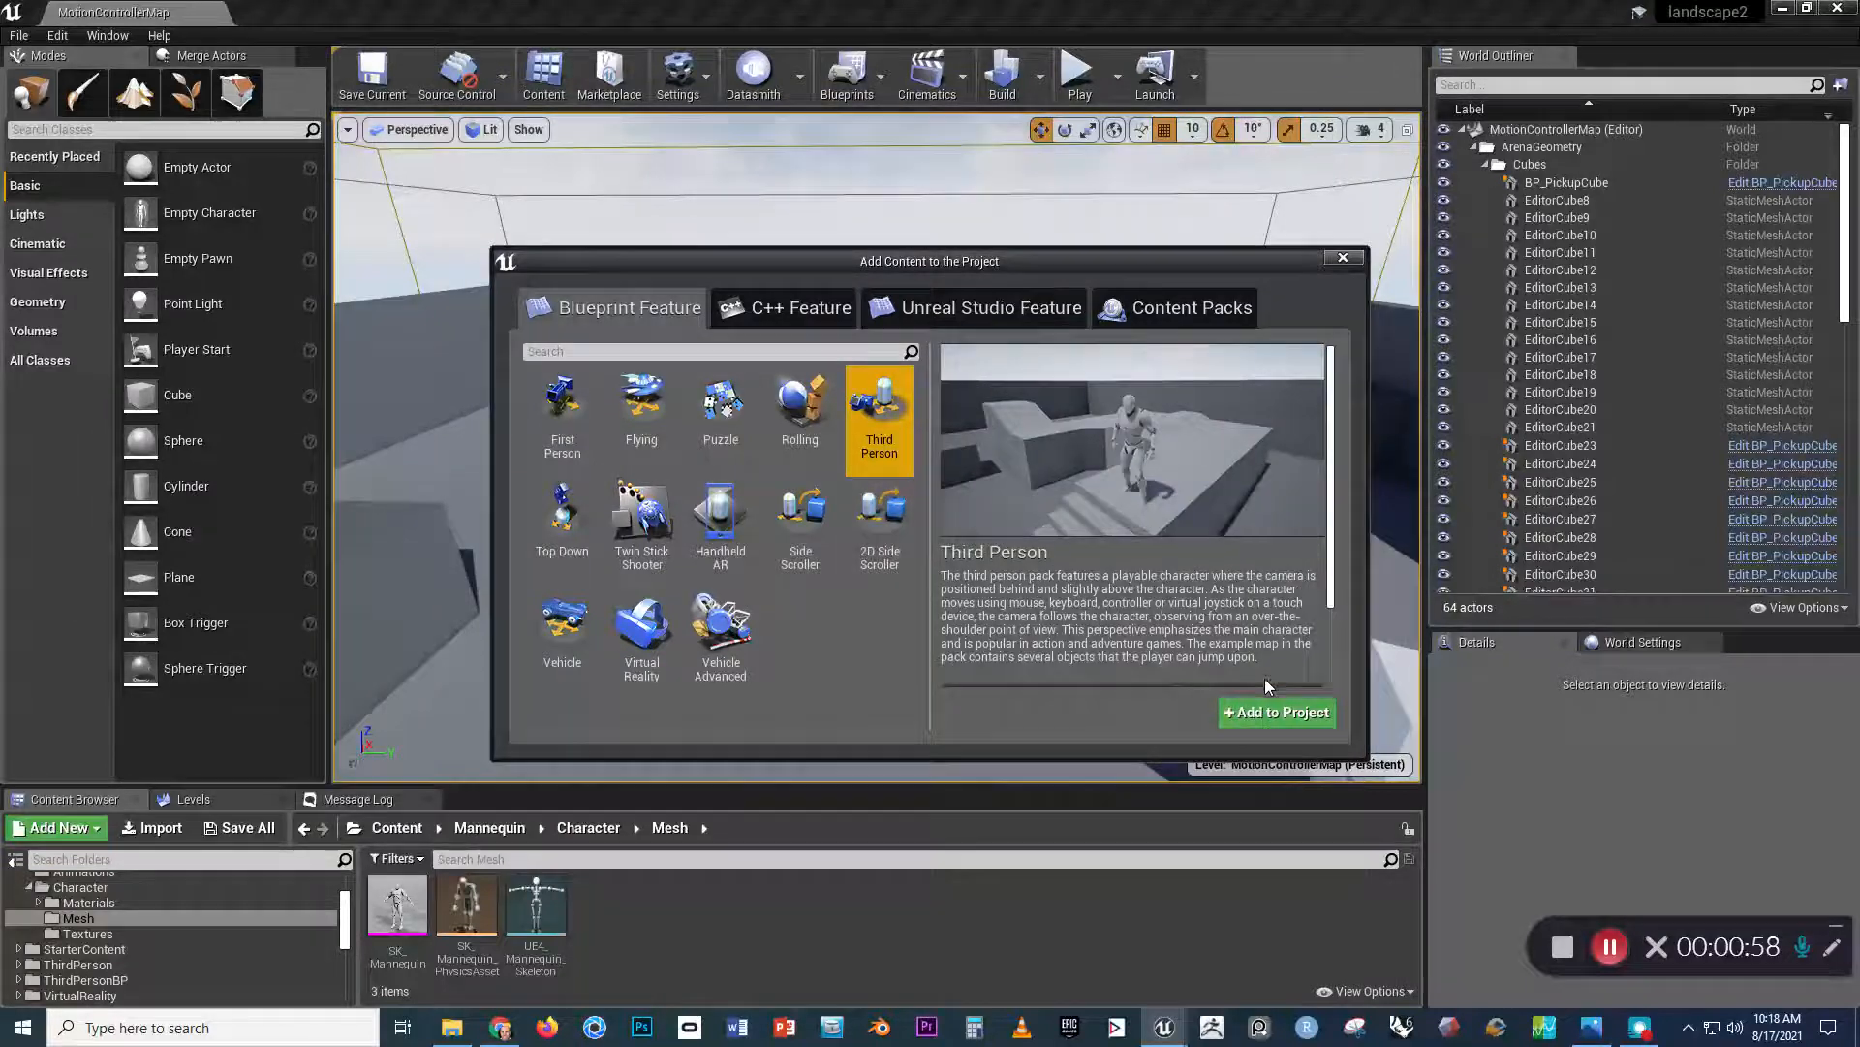
{"action": "left_click", "coordinate": [1333, 259]}
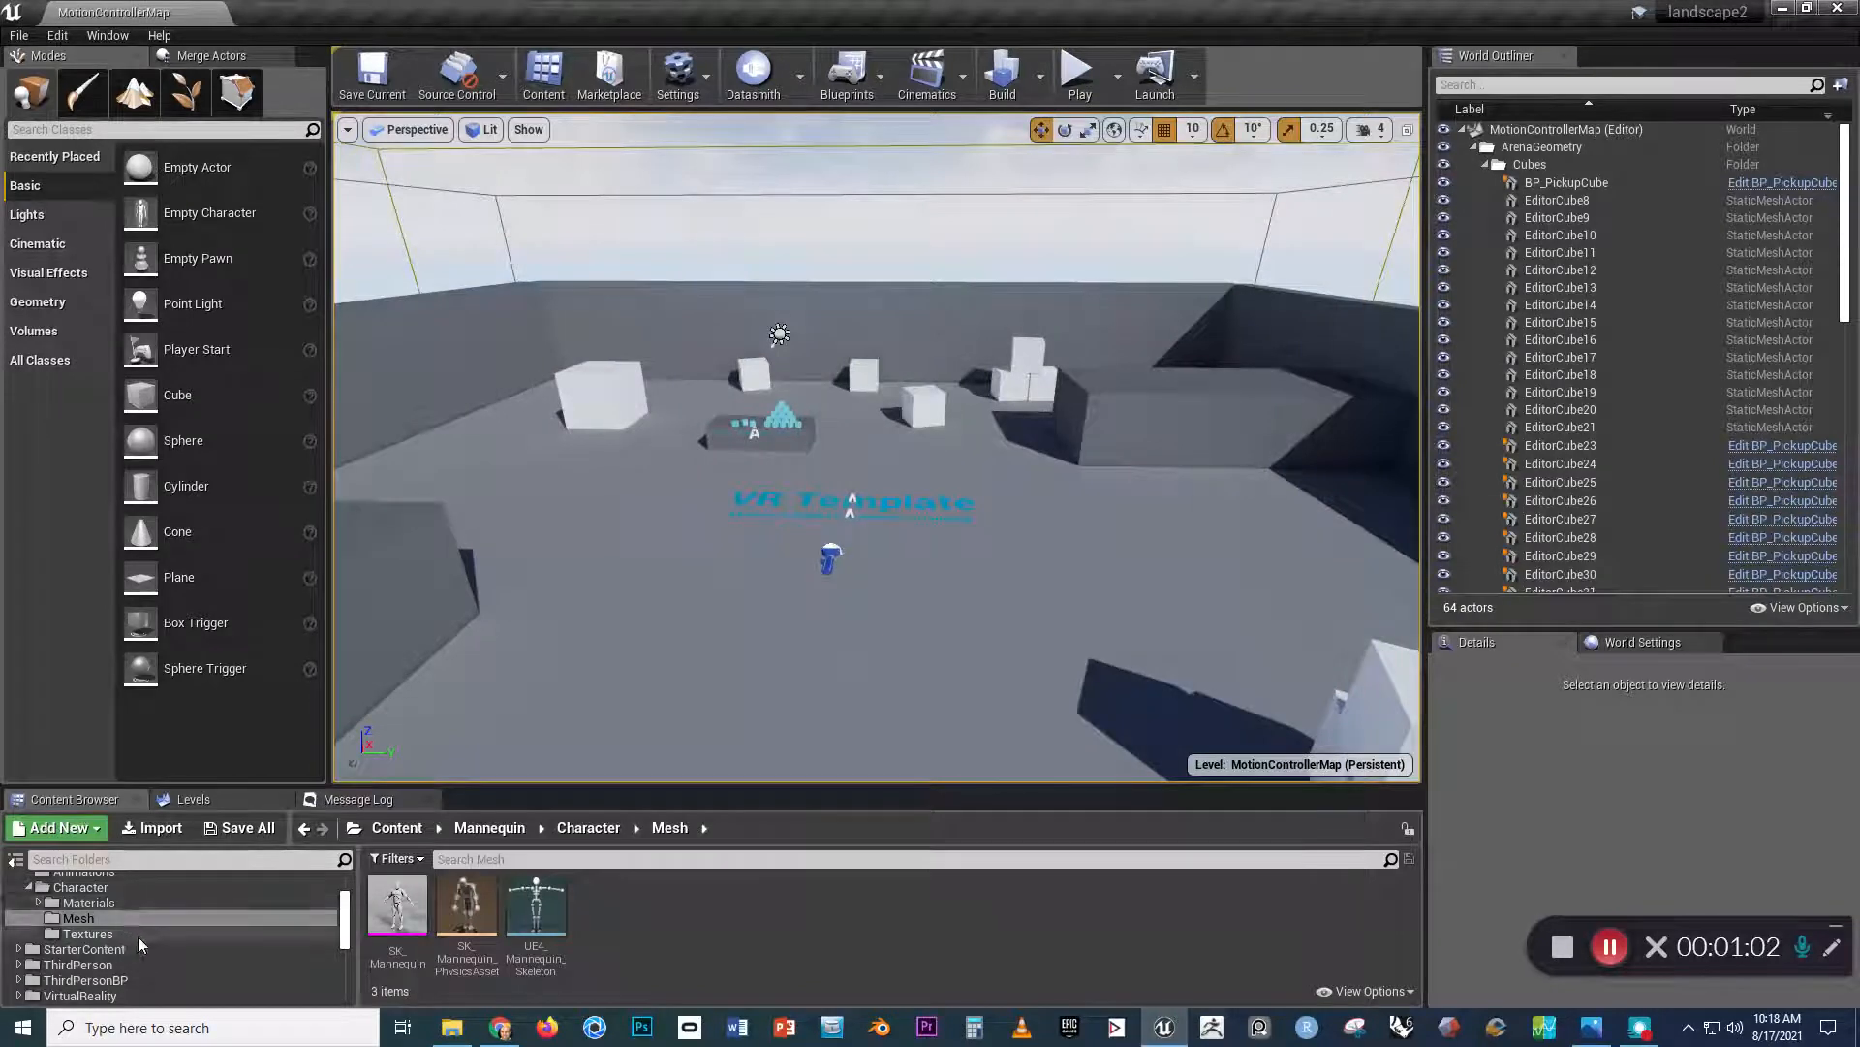
Place the SK_Mannequin skeletal mesh from the Mannequin/Character/Mesh folder into the level
{"action": "scroll", "coordinate": [136, 936], "scroll_direction": "up", "scroll_amount": 3}
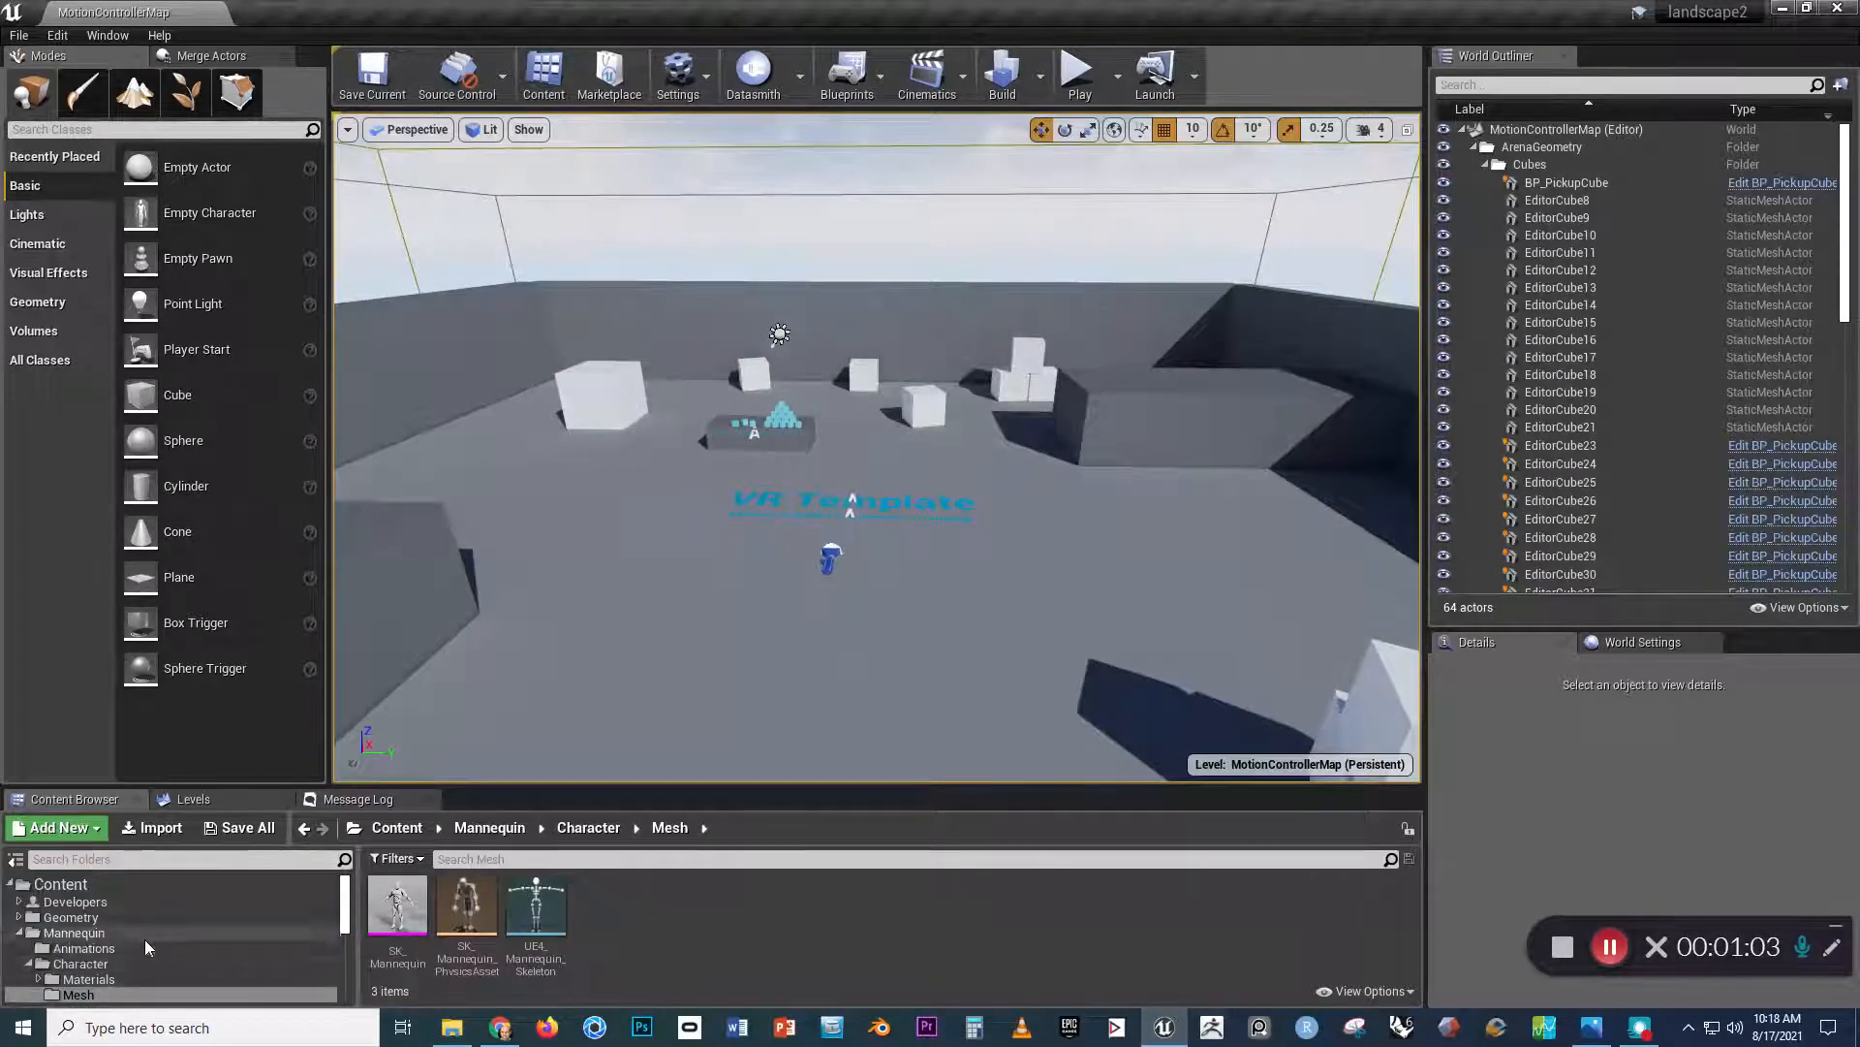
{"action": "left_click", "coordinate": [92, 935]}
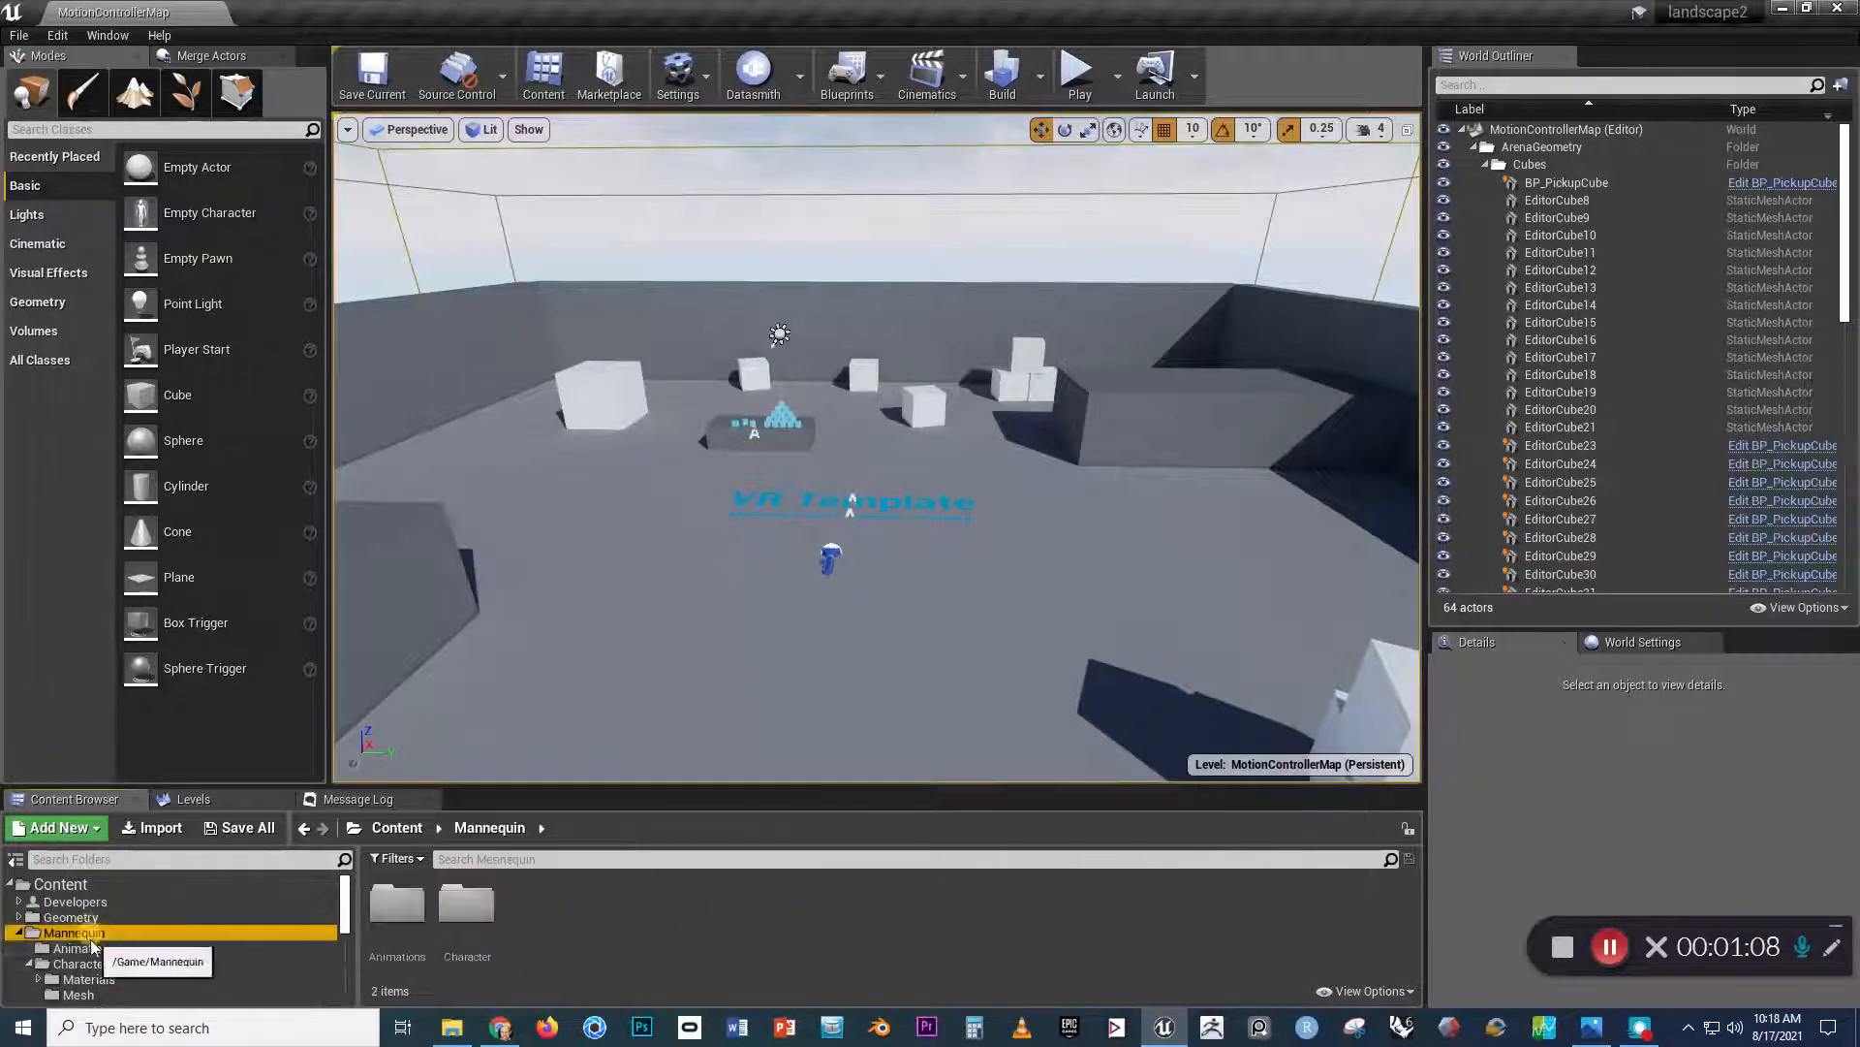
{"action": "left_click", "coordinate": [101, 964]}
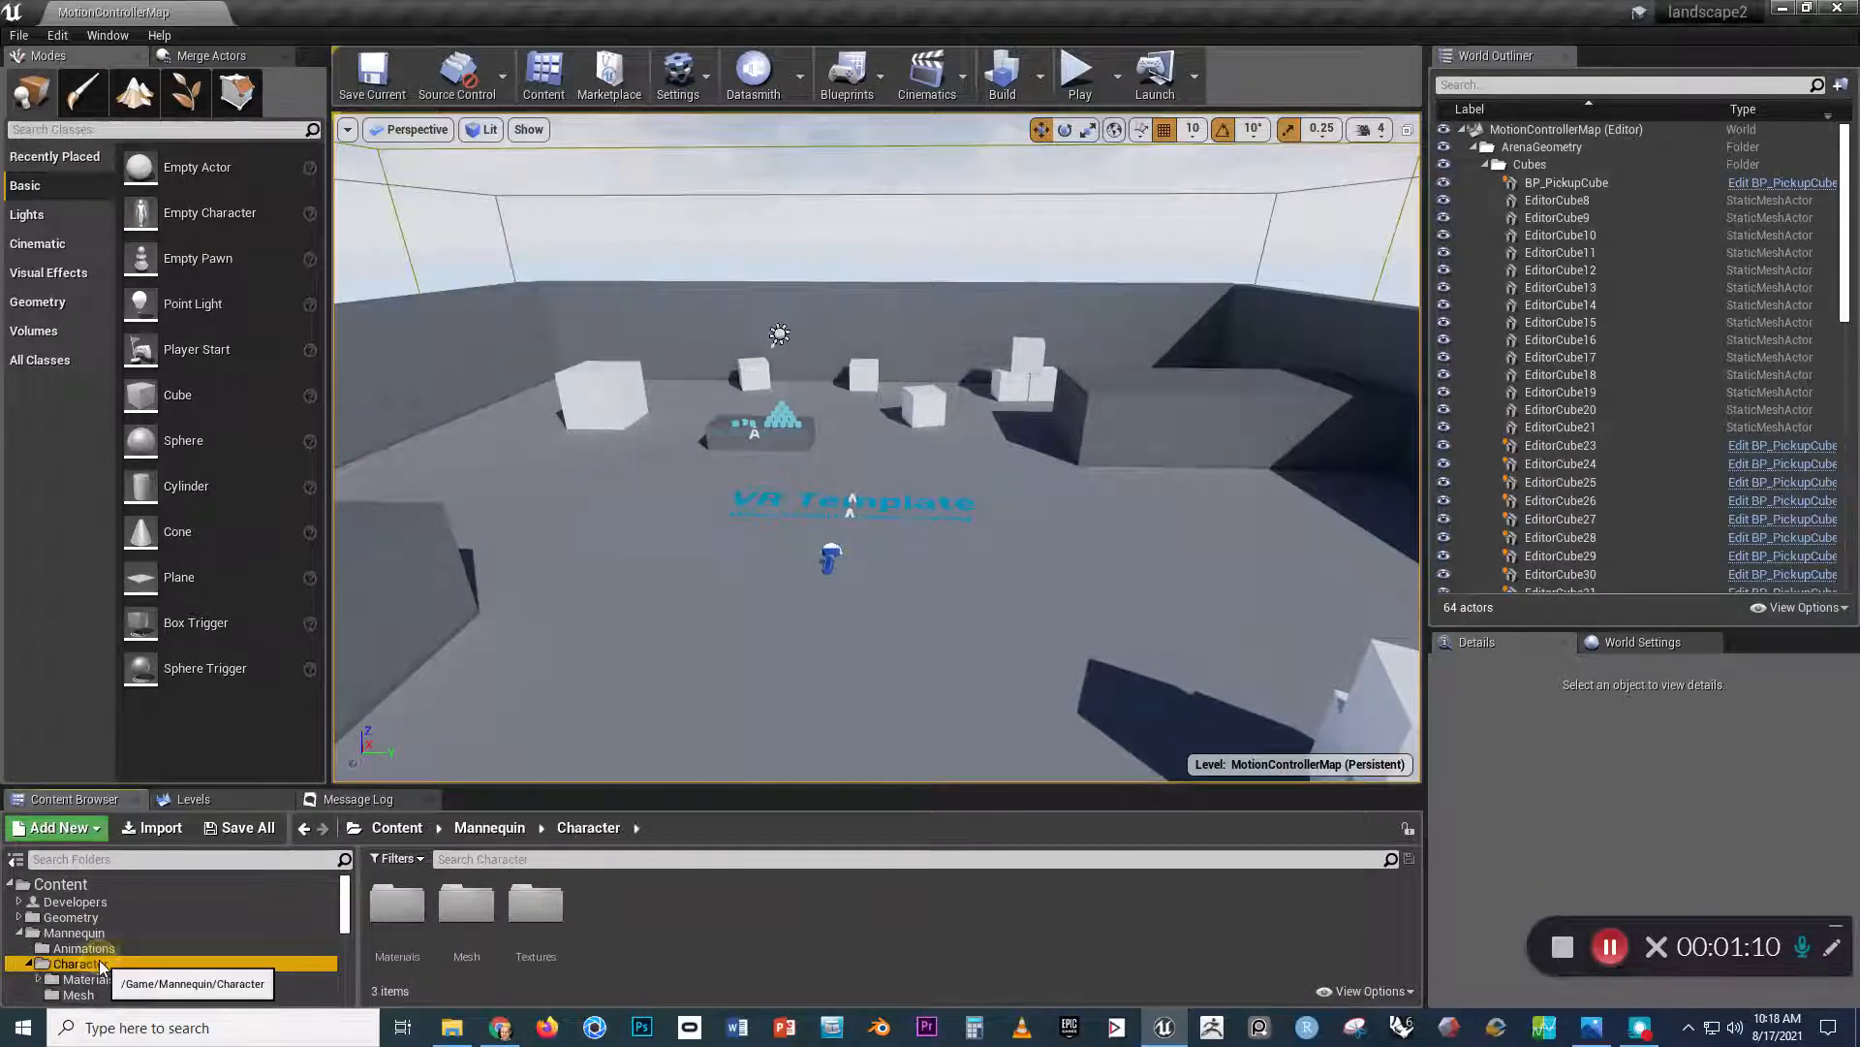
{"action": "left_click", "coordinate": [87, 995]}
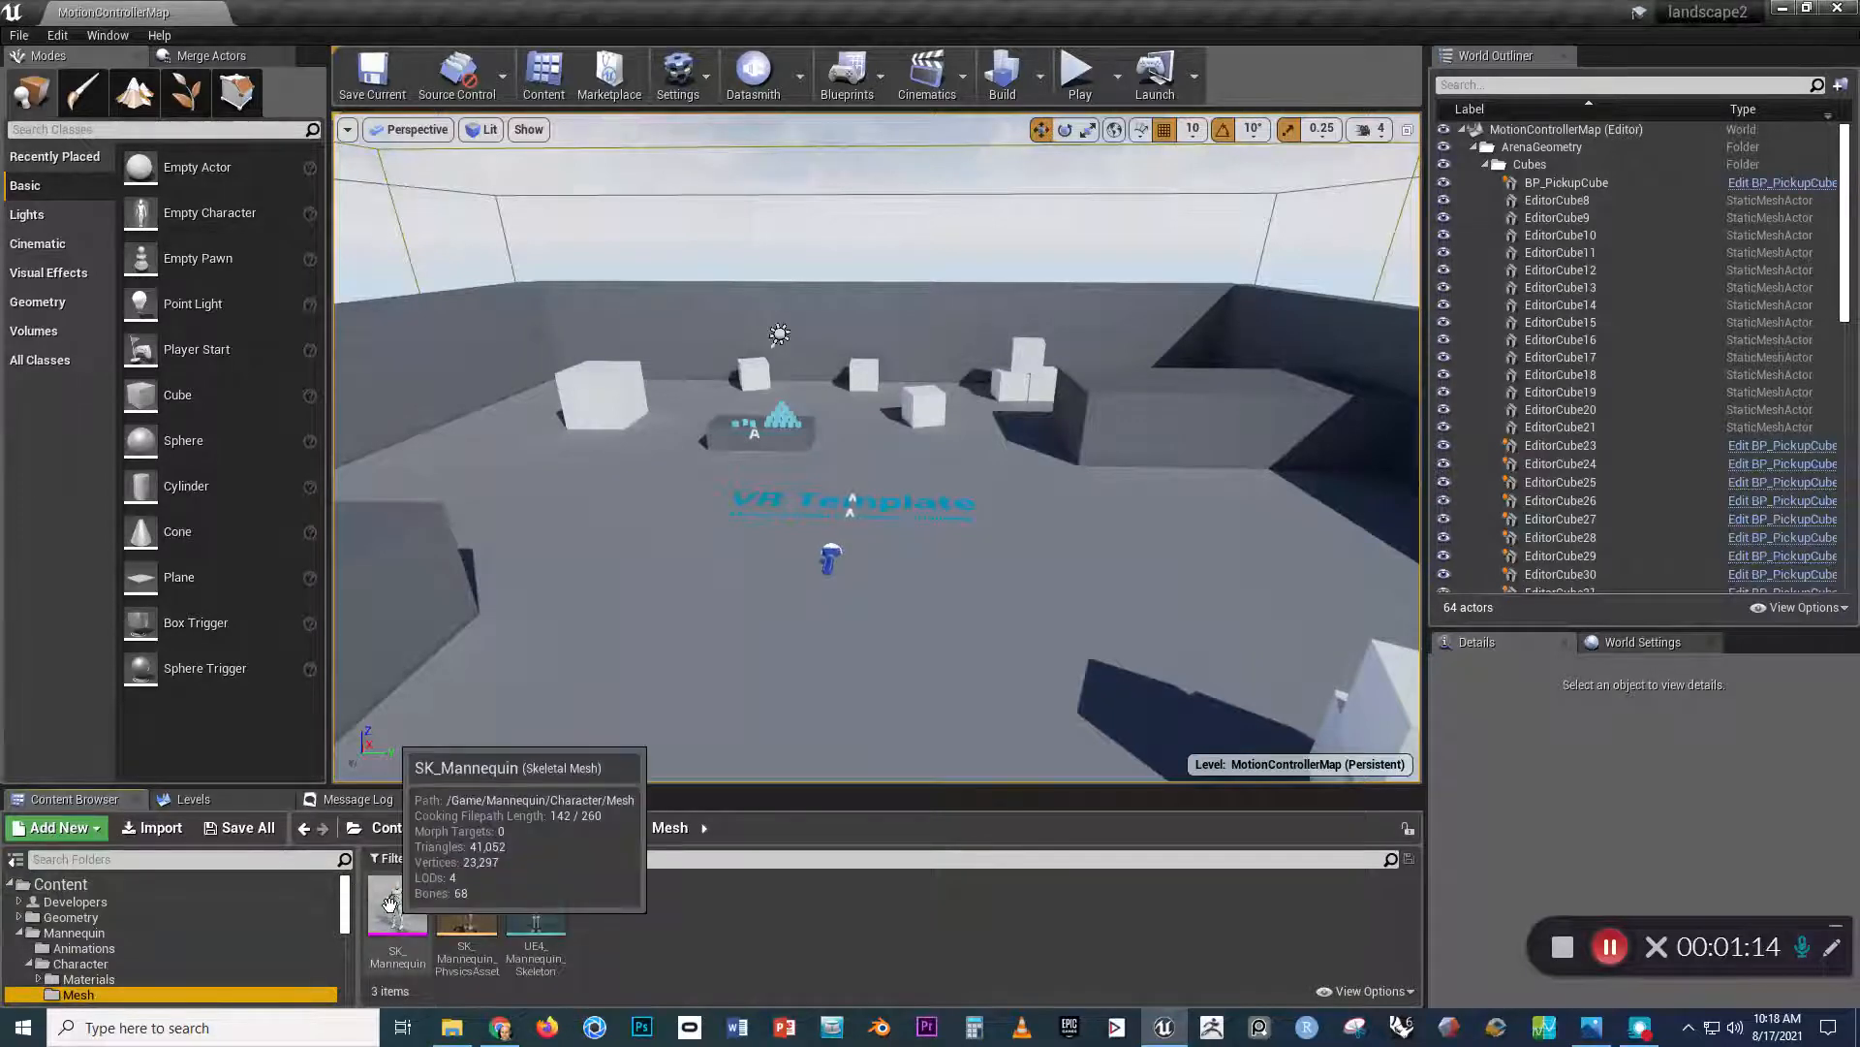
{"action": "left_click_drag", "start_coordinate": [397, 922], "coordinate": [714, 534]}
Delete the four box-brush perimeter walls that enclose the arena floor
{"action": "right_click_drag", "start_coordinate": [714, 534], "coordinate": [649, 597]}
{"action": "key", "text": "w"}
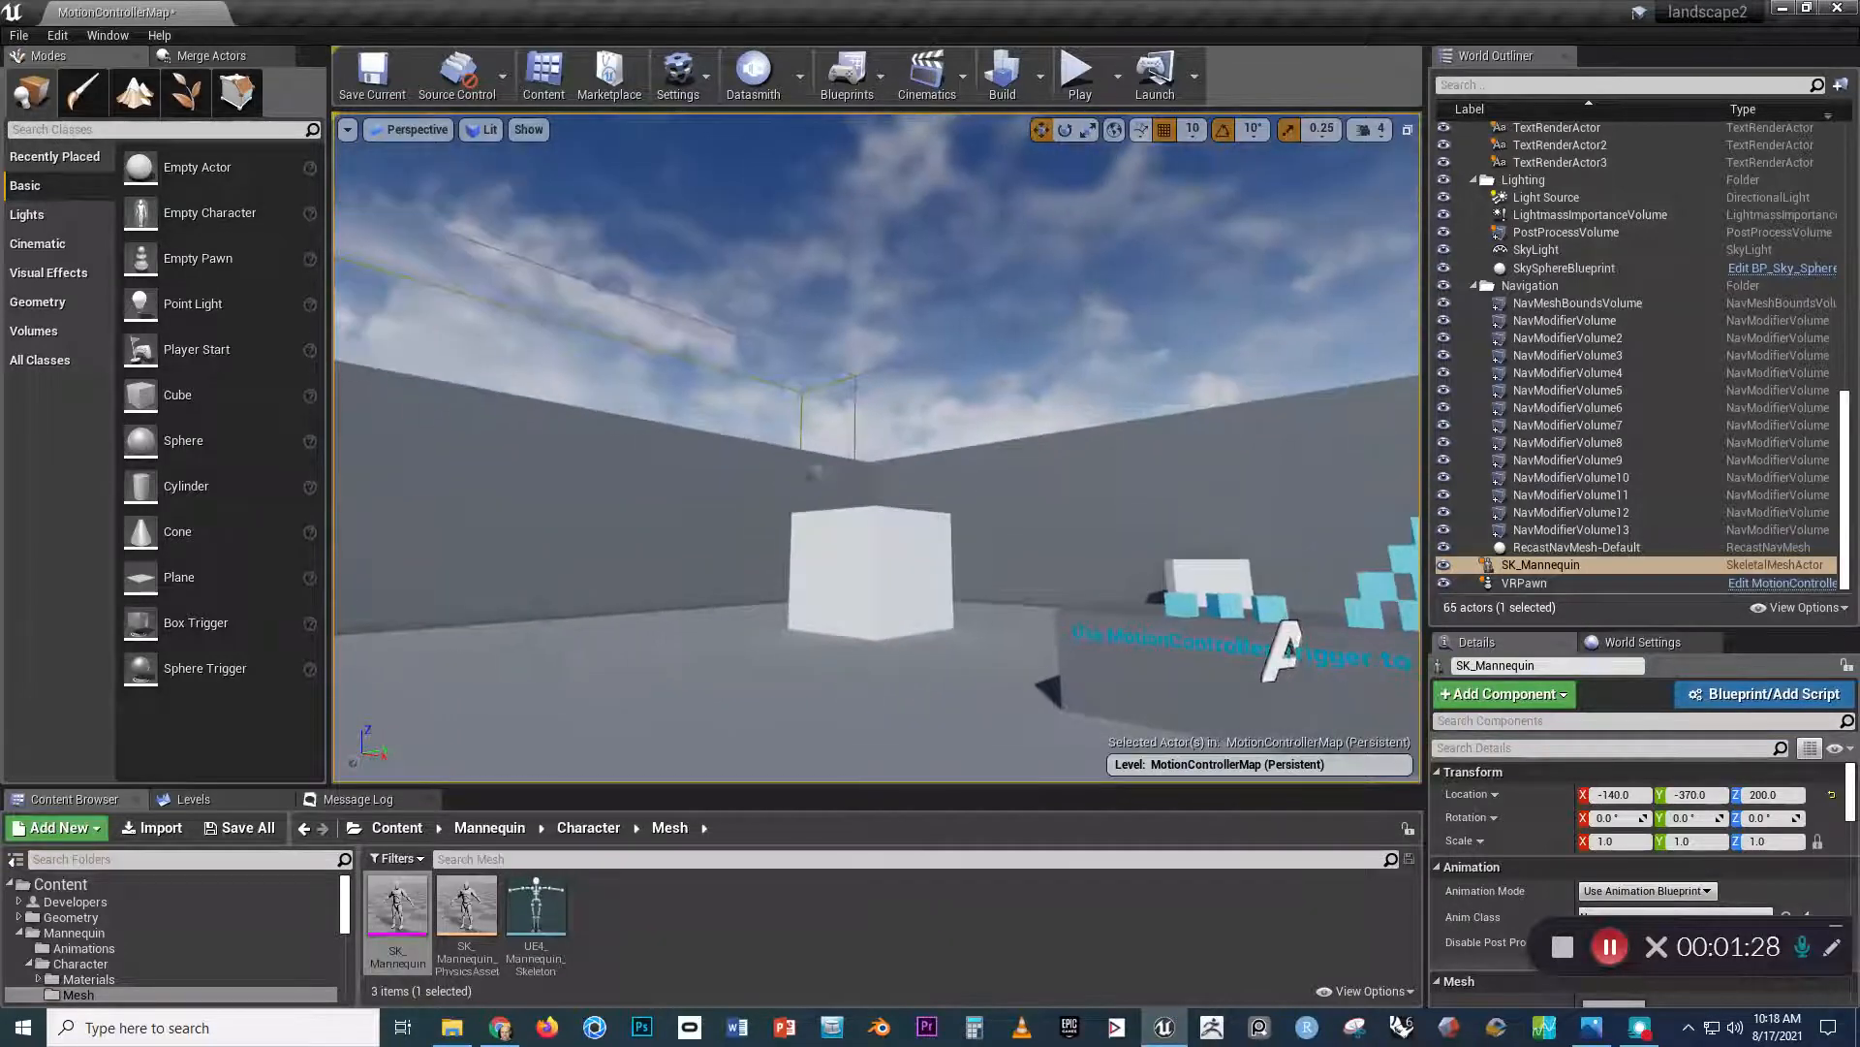
{"action": "left_click", "coordinate": [657, 497]}
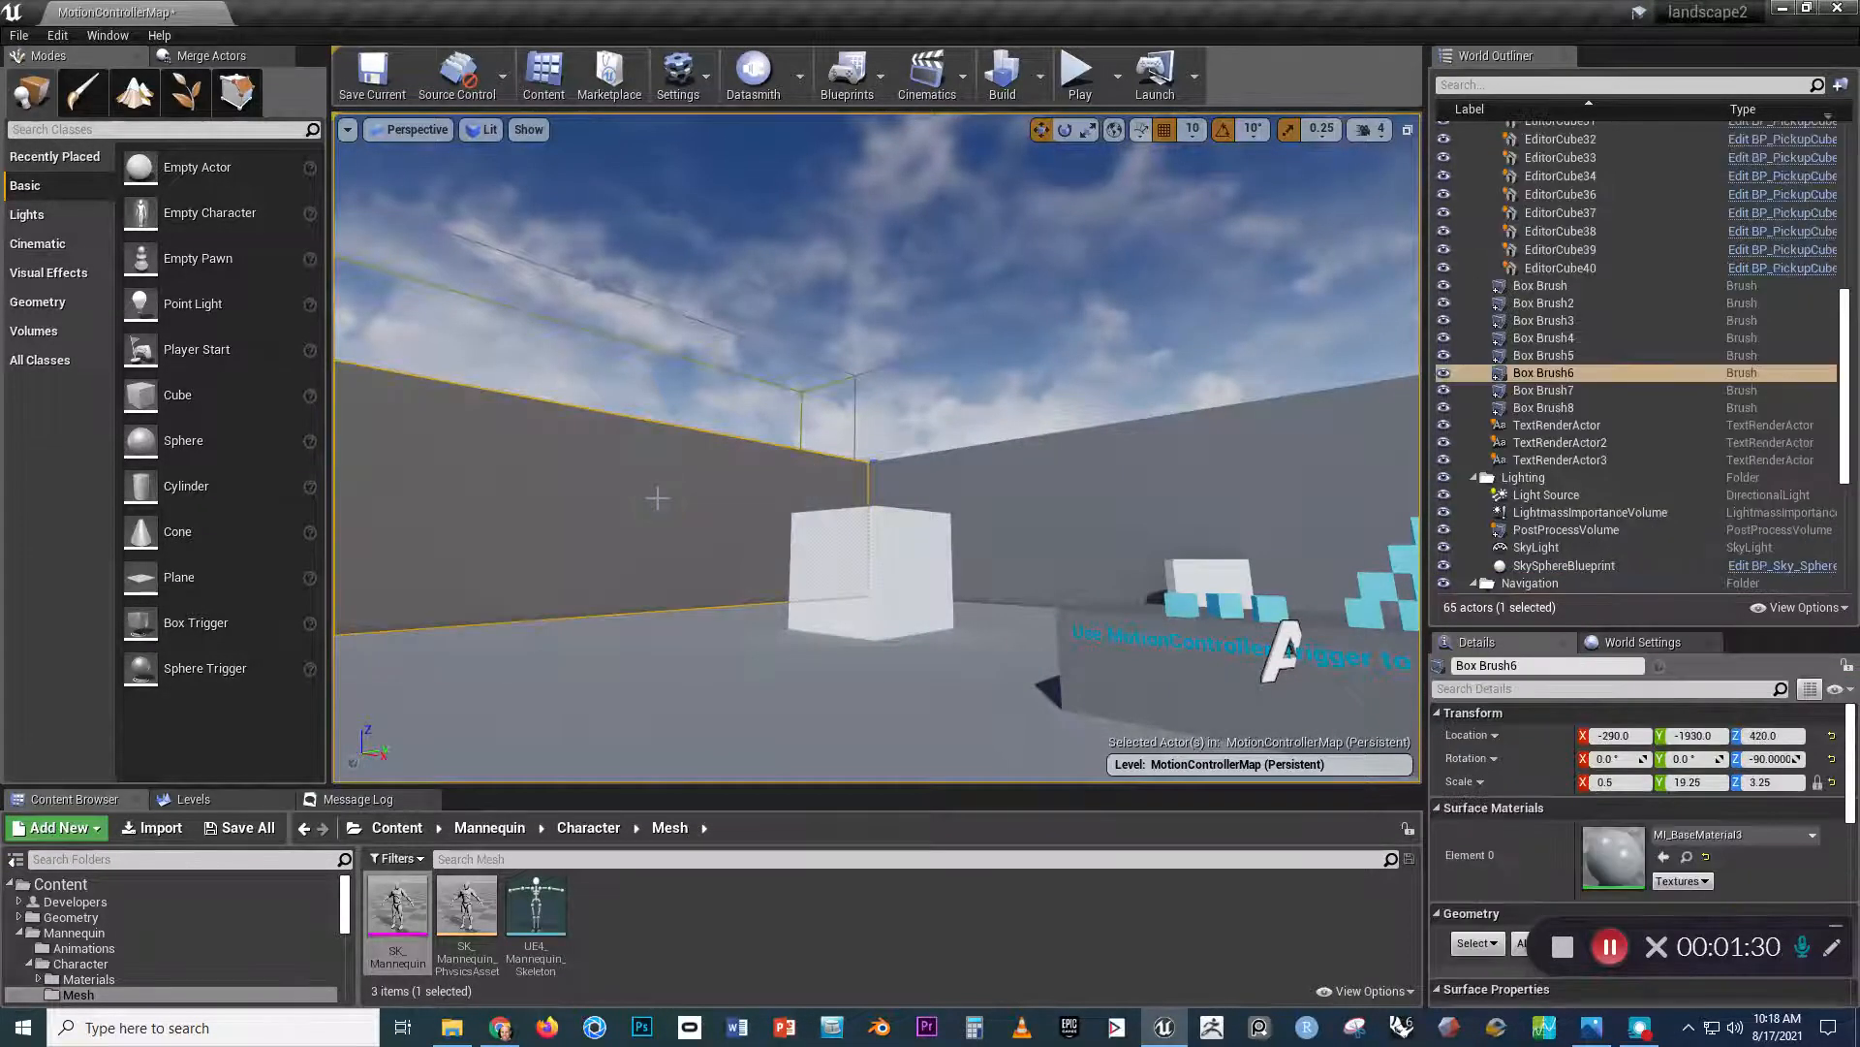
{"action": "key", "text": "f"}
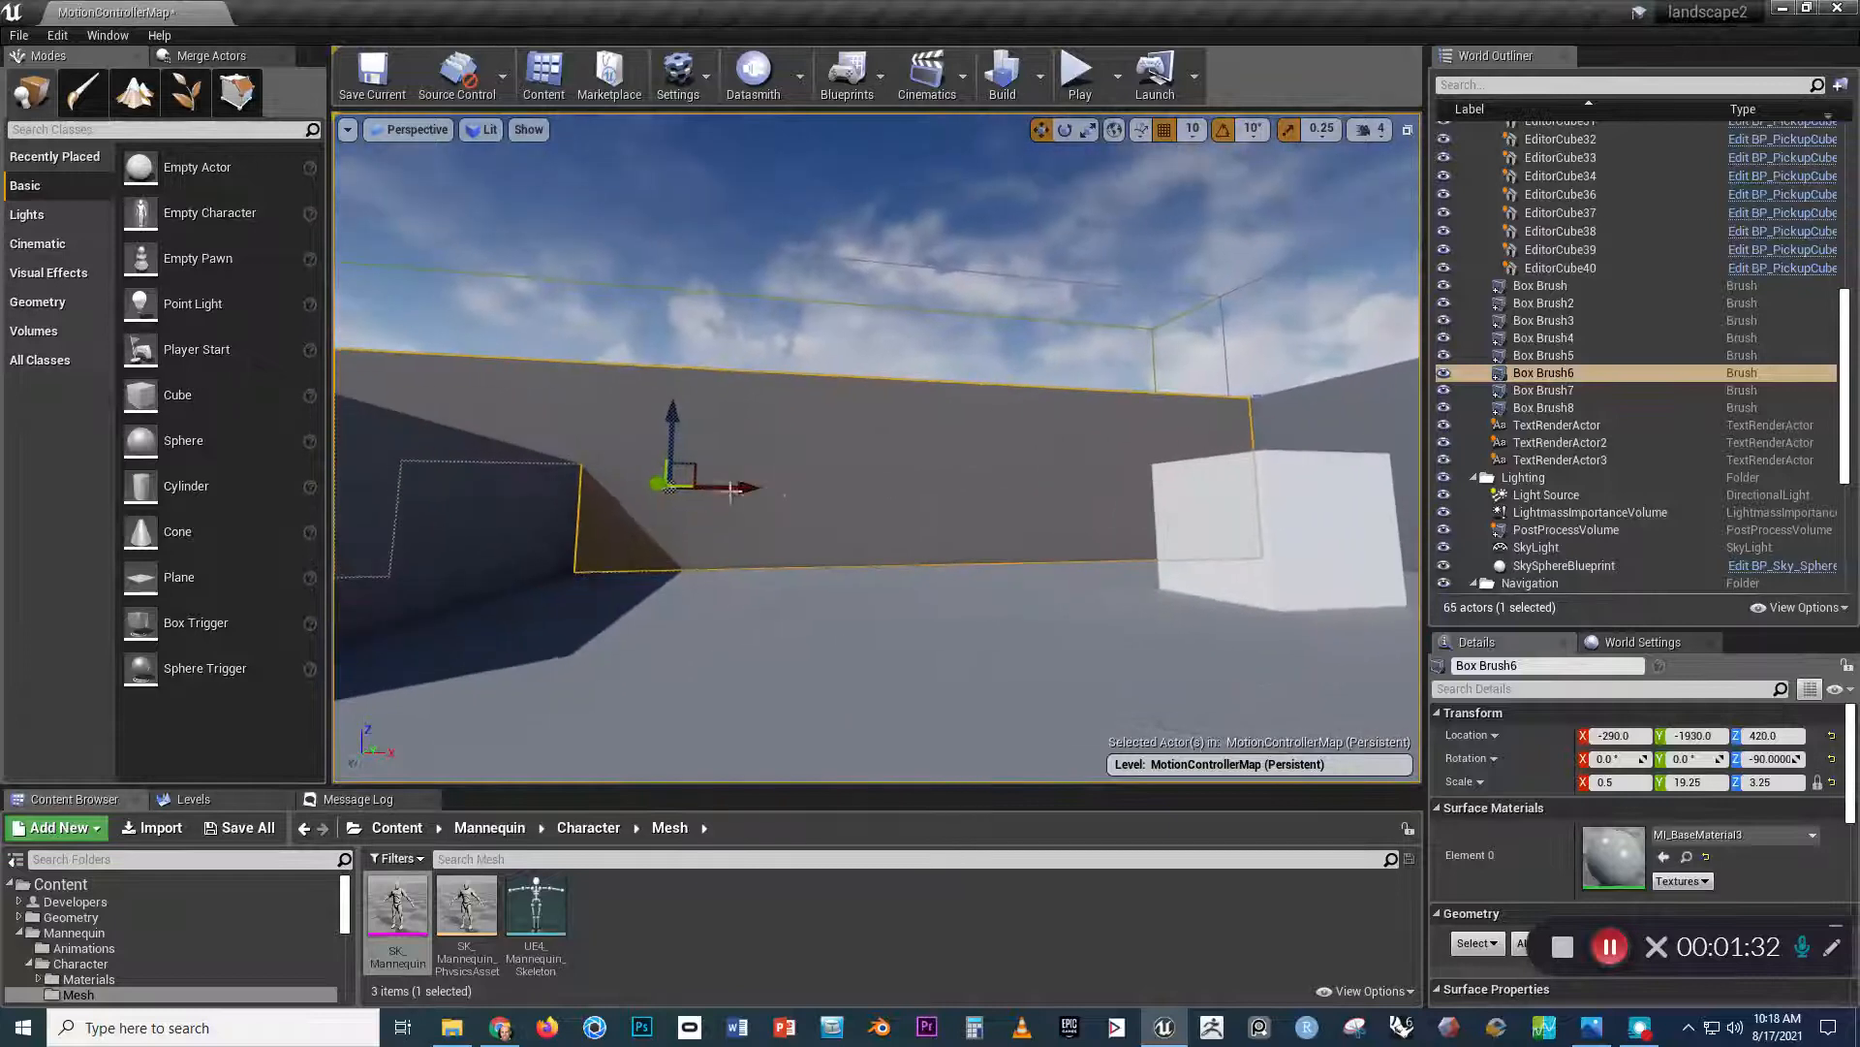
{"action": "right_click_drag", "start_coordinate": [794, 506], "coordinate": [799, 506]}
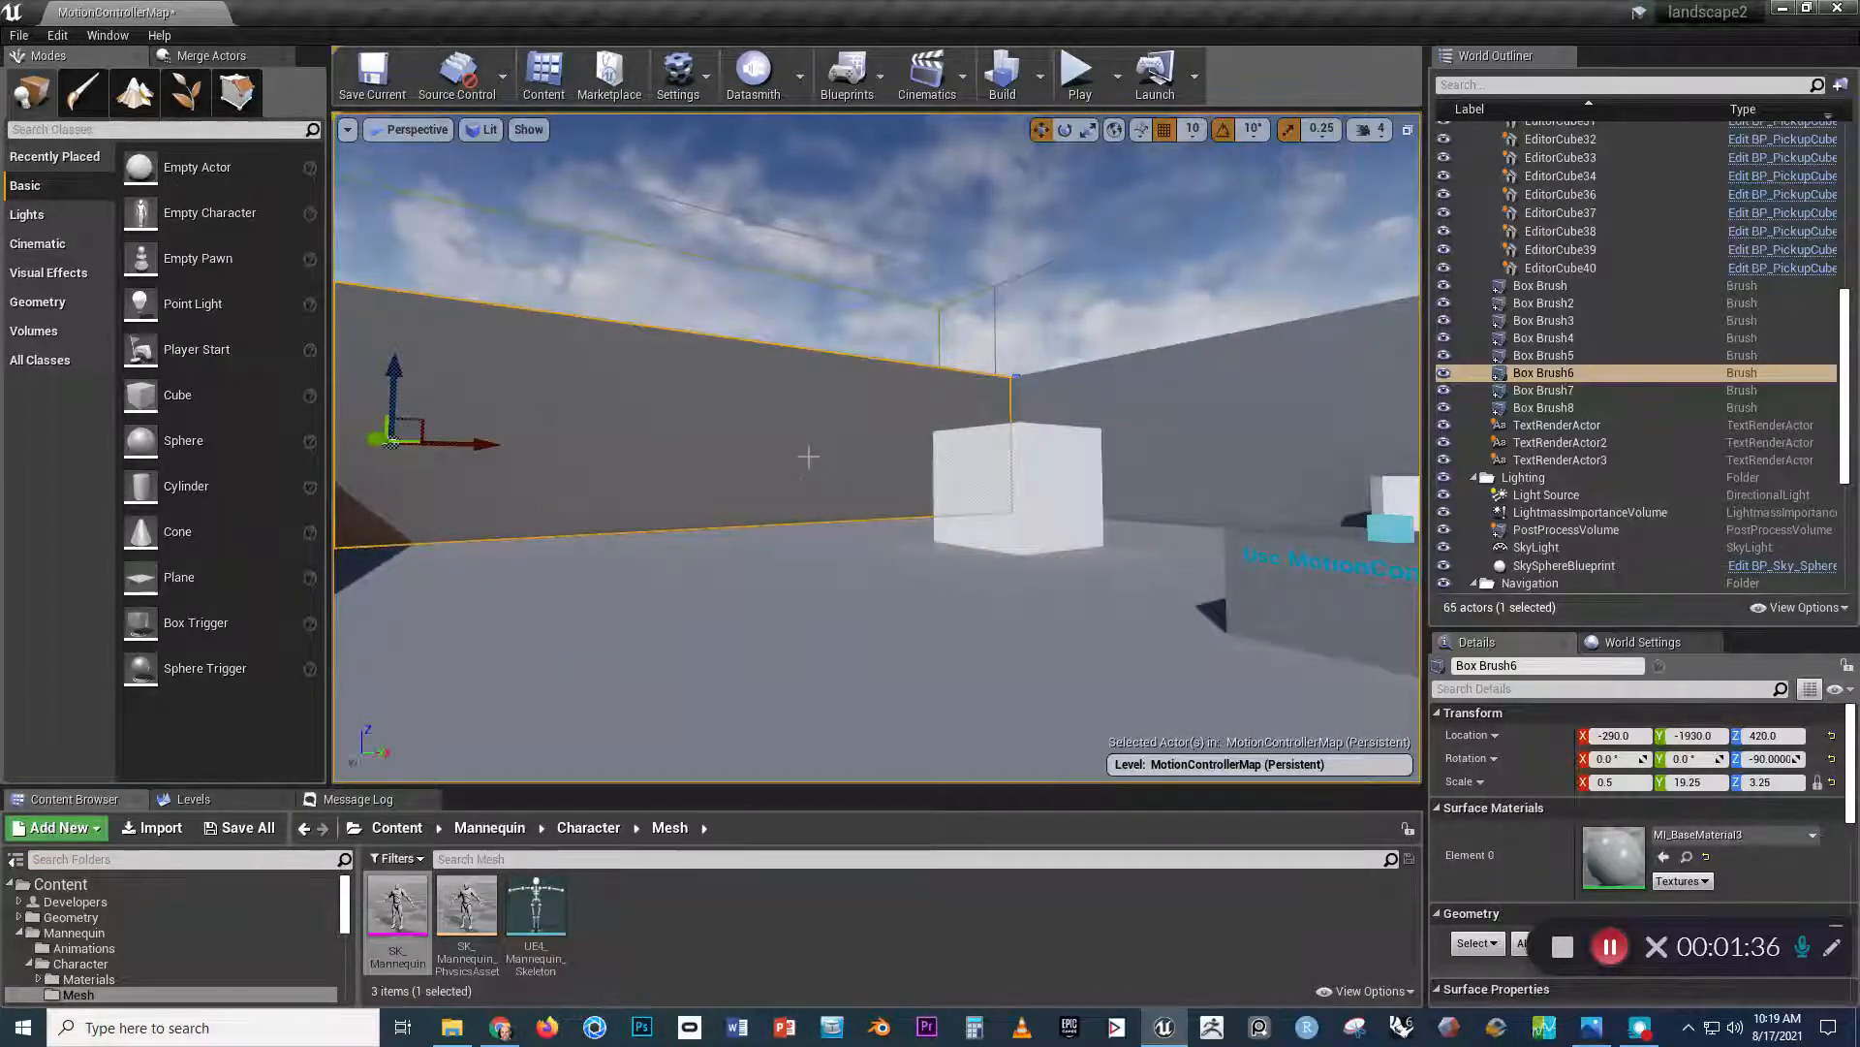
{"action": "key", "text": "Delete"}
{"action": "left_click", "coordinate": [1021, 456]}
{"action": "key", "text": "Delete"}
{"action": "mouse_move", "coordinate": [1022, 456]}
{"action": "right_mouse_down"}
{"action": "mouse_move", "coordinate": [892, 436]}
{"action": "mouse_move", "coordinate": [908, 444]}
{"action": "right_mouse_up"}
{"action": "left_click", "coordinate": [935, 424]}
{"action": "key", "text": "Delete"}
{"action": "left_click", "coordinate": [885, 425]}
{"action": "key", "text": "Delete"}
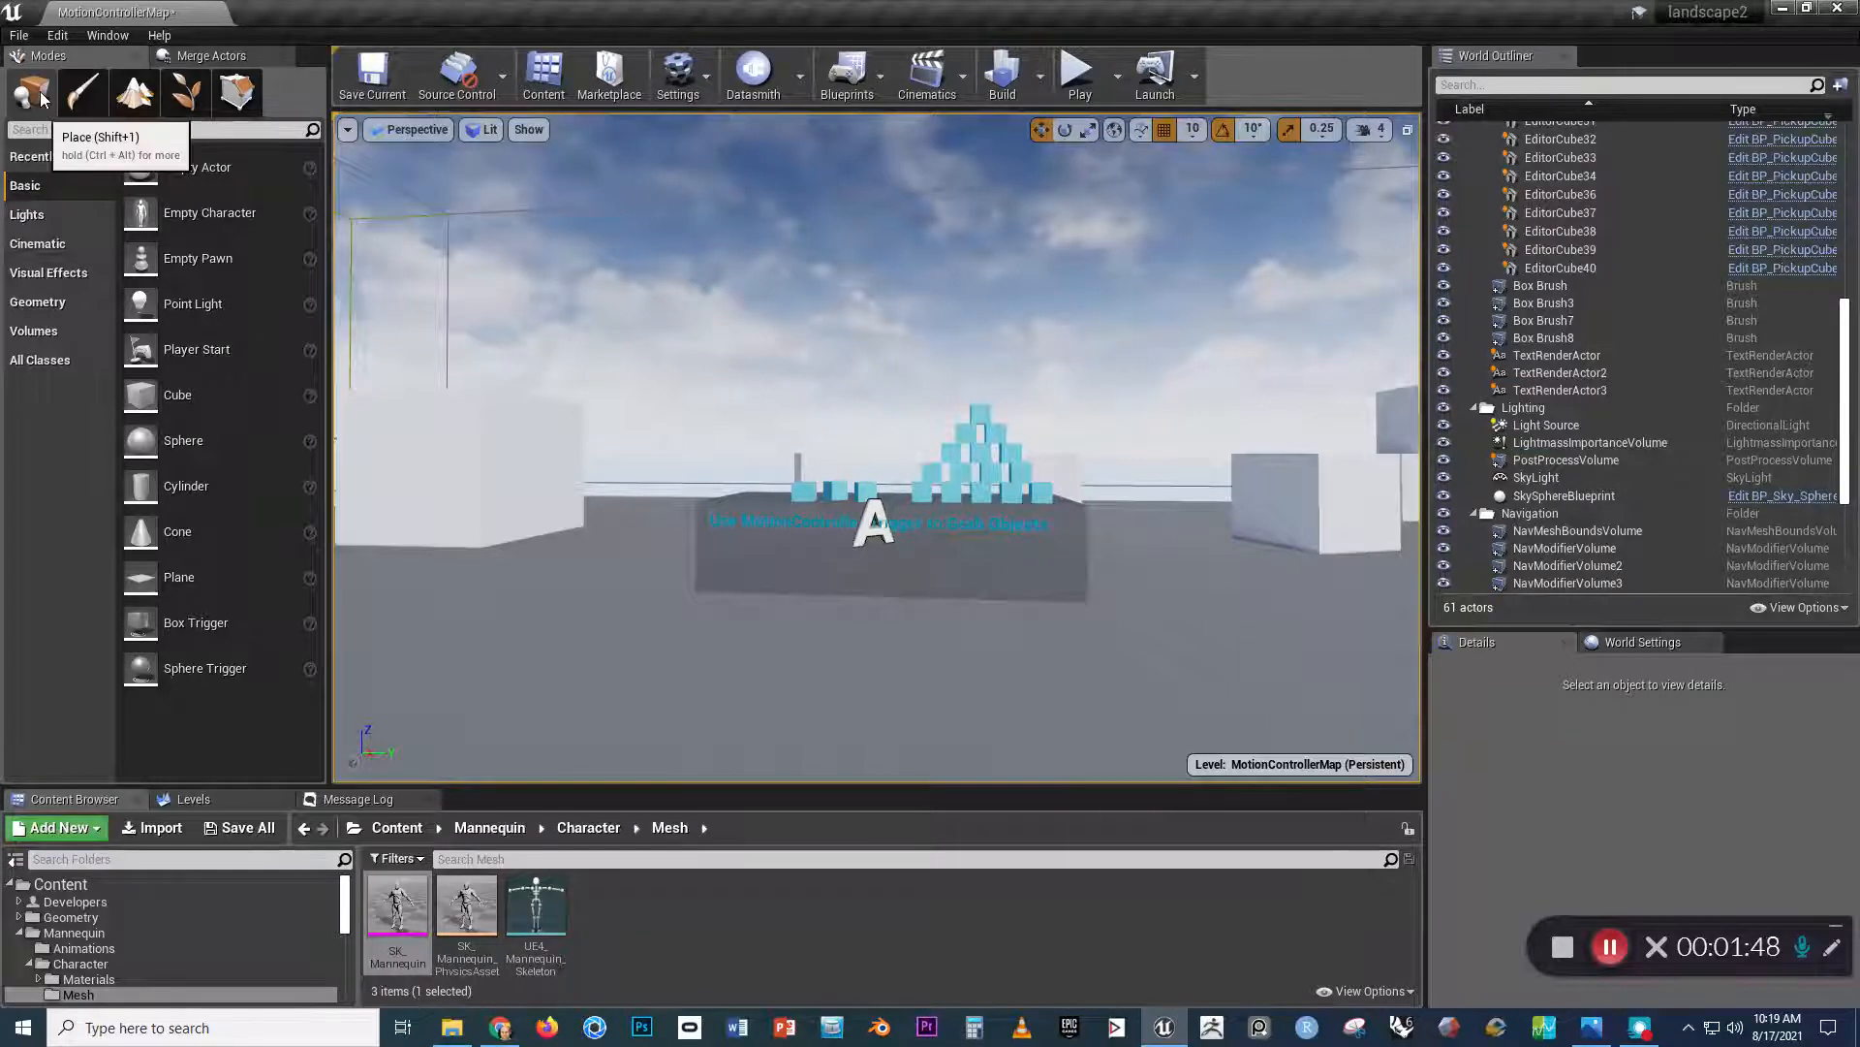
Enter Landscape mode and set the new landscape's creation option to Import from File
{"action": "left_click", "coordinate": [134, 94]}
{"action": "right_click_drag", "start_coordinate": [868, 529], "coordinate": [872, 535]}
{"action": "right_click_drag", "start_coordinate": [1013, 484], "coordinate": [916, 466]}
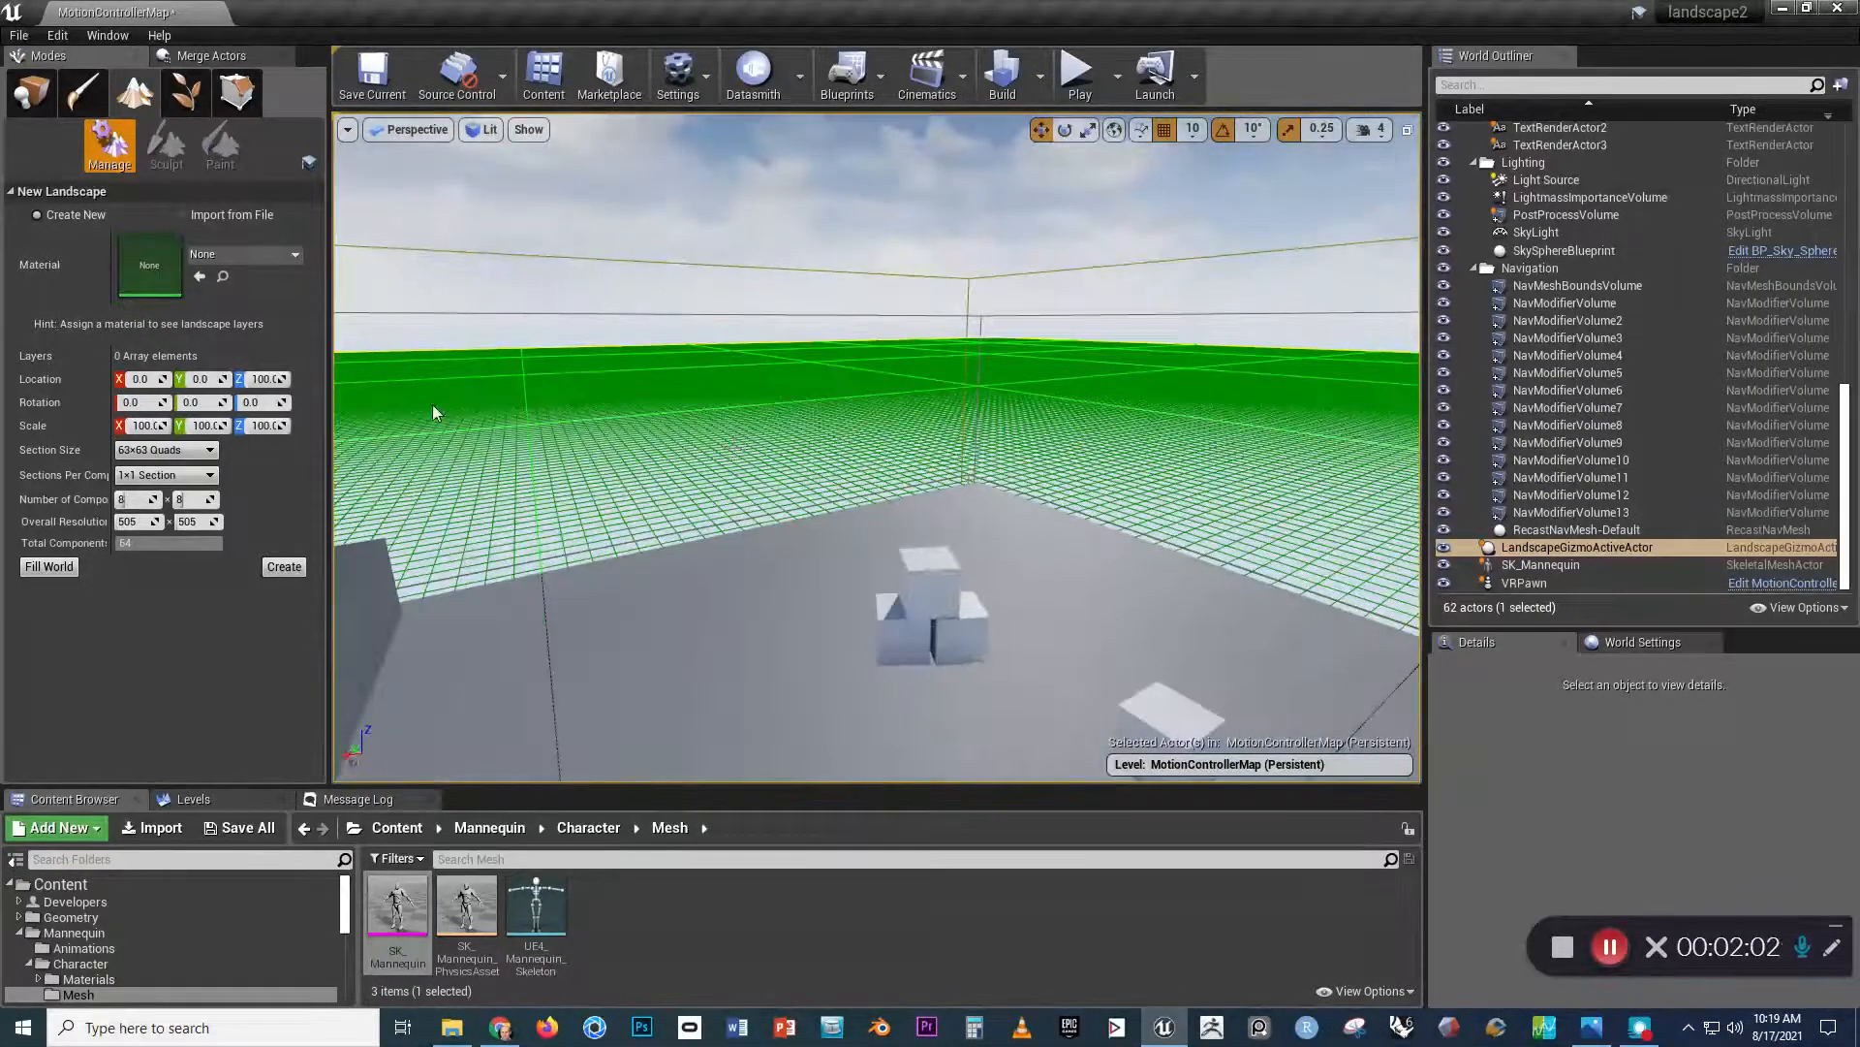
{"action": "right_click_drag", "start_coordinate": [753, 391], "coordinate": [753, 391]}
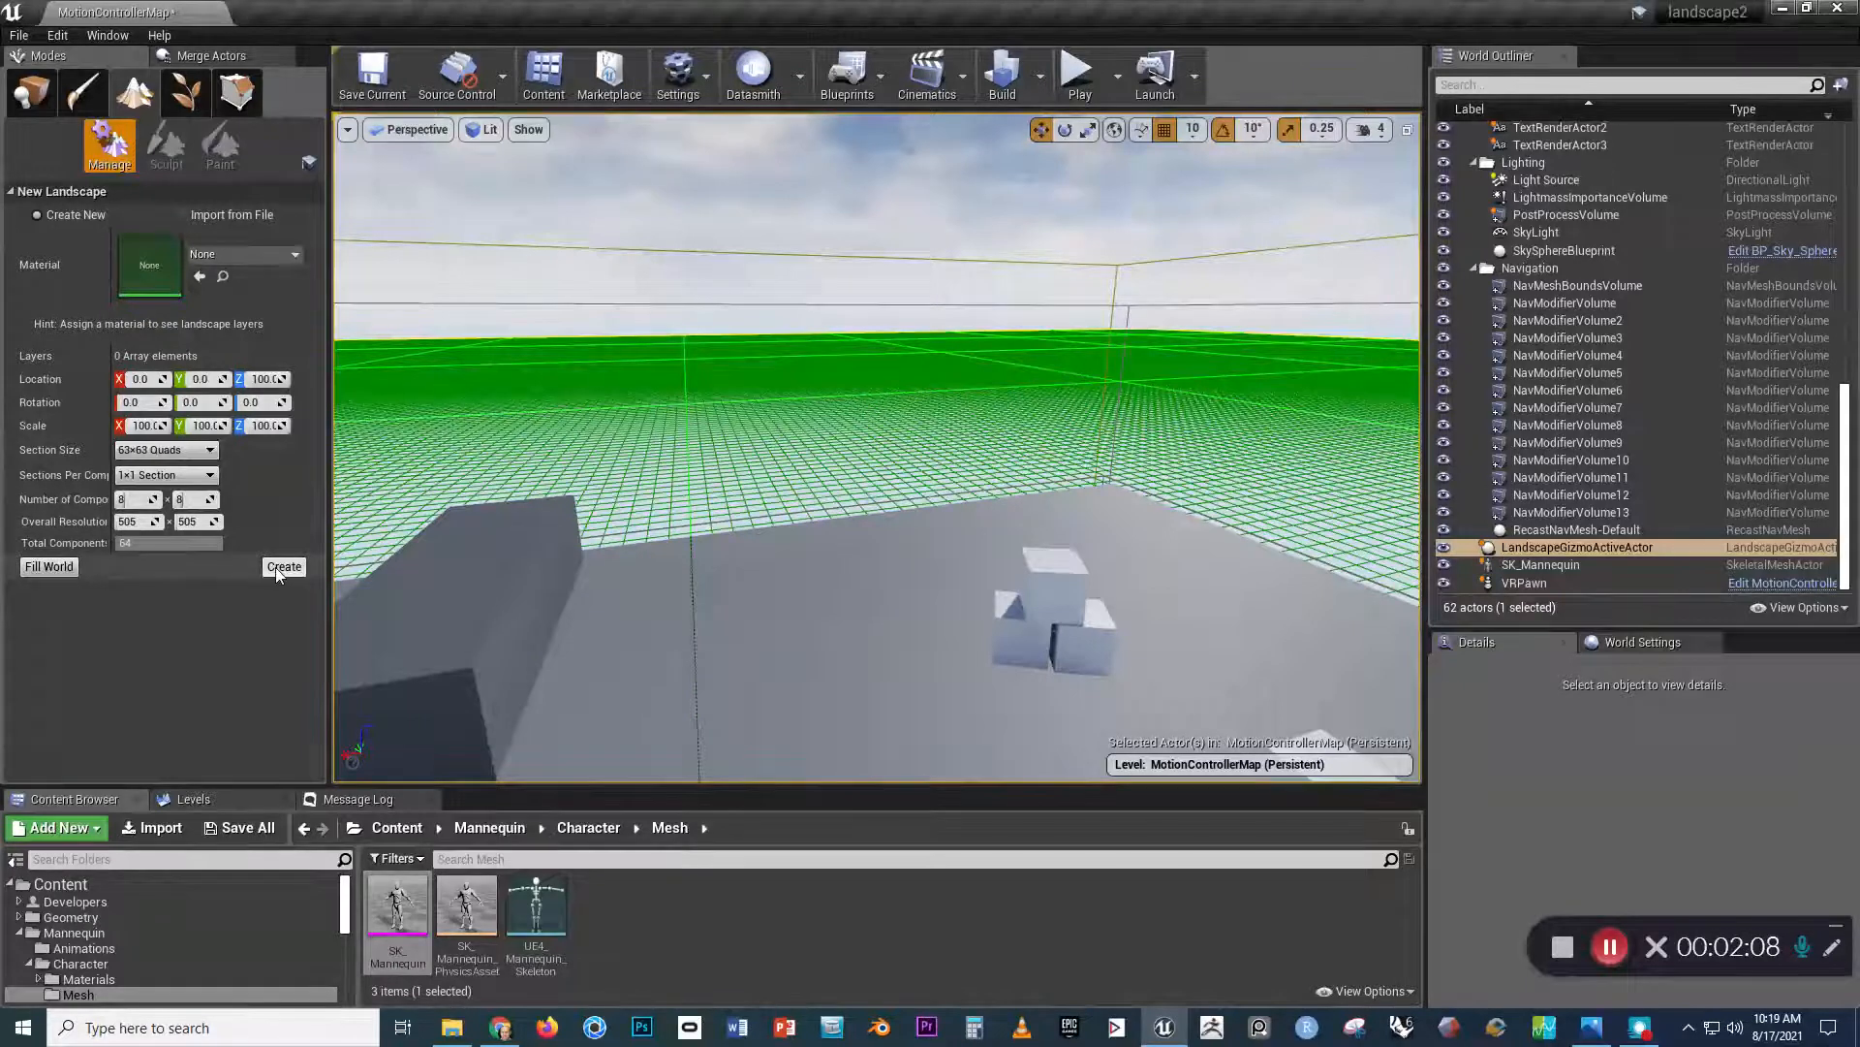
{"action": "left_click", "coordinate": [181, 215]}
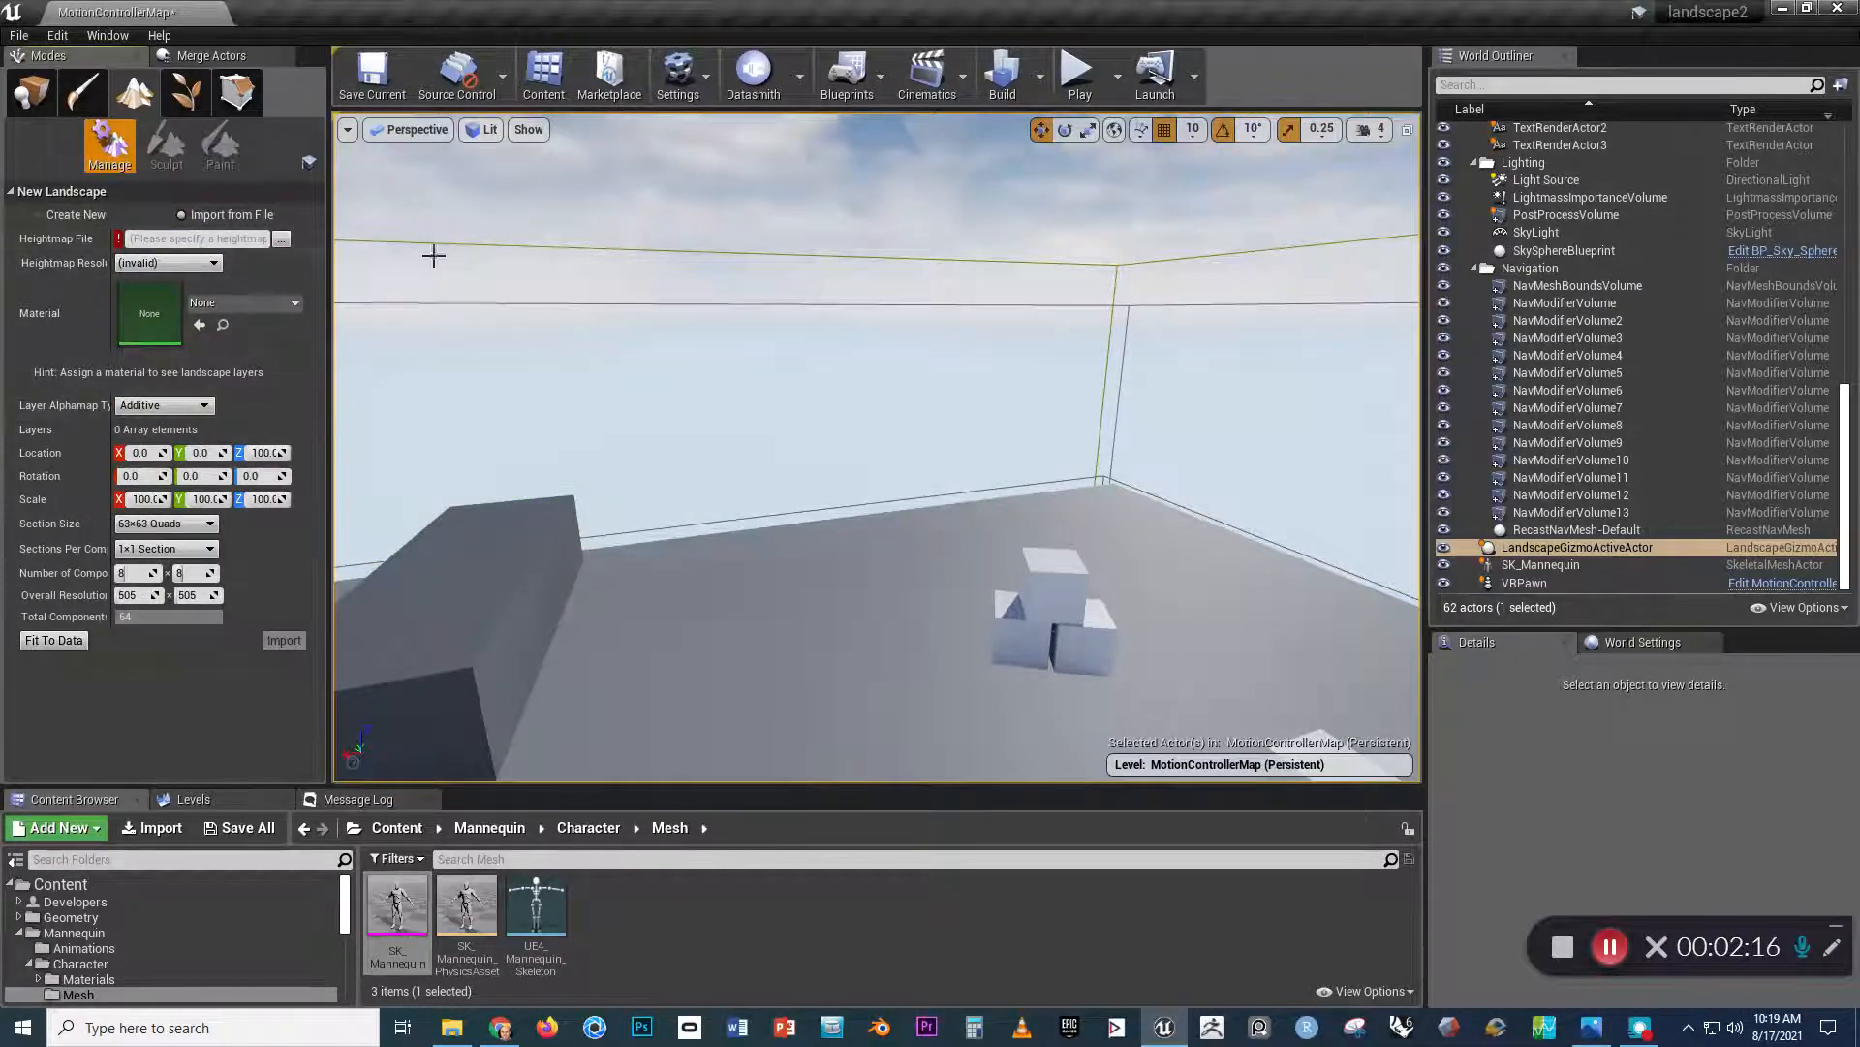
Switch to the Chrome browser and search Google Images for ".png heightmap"
{"action": "left_click", "coordinate": [501, 1029]}
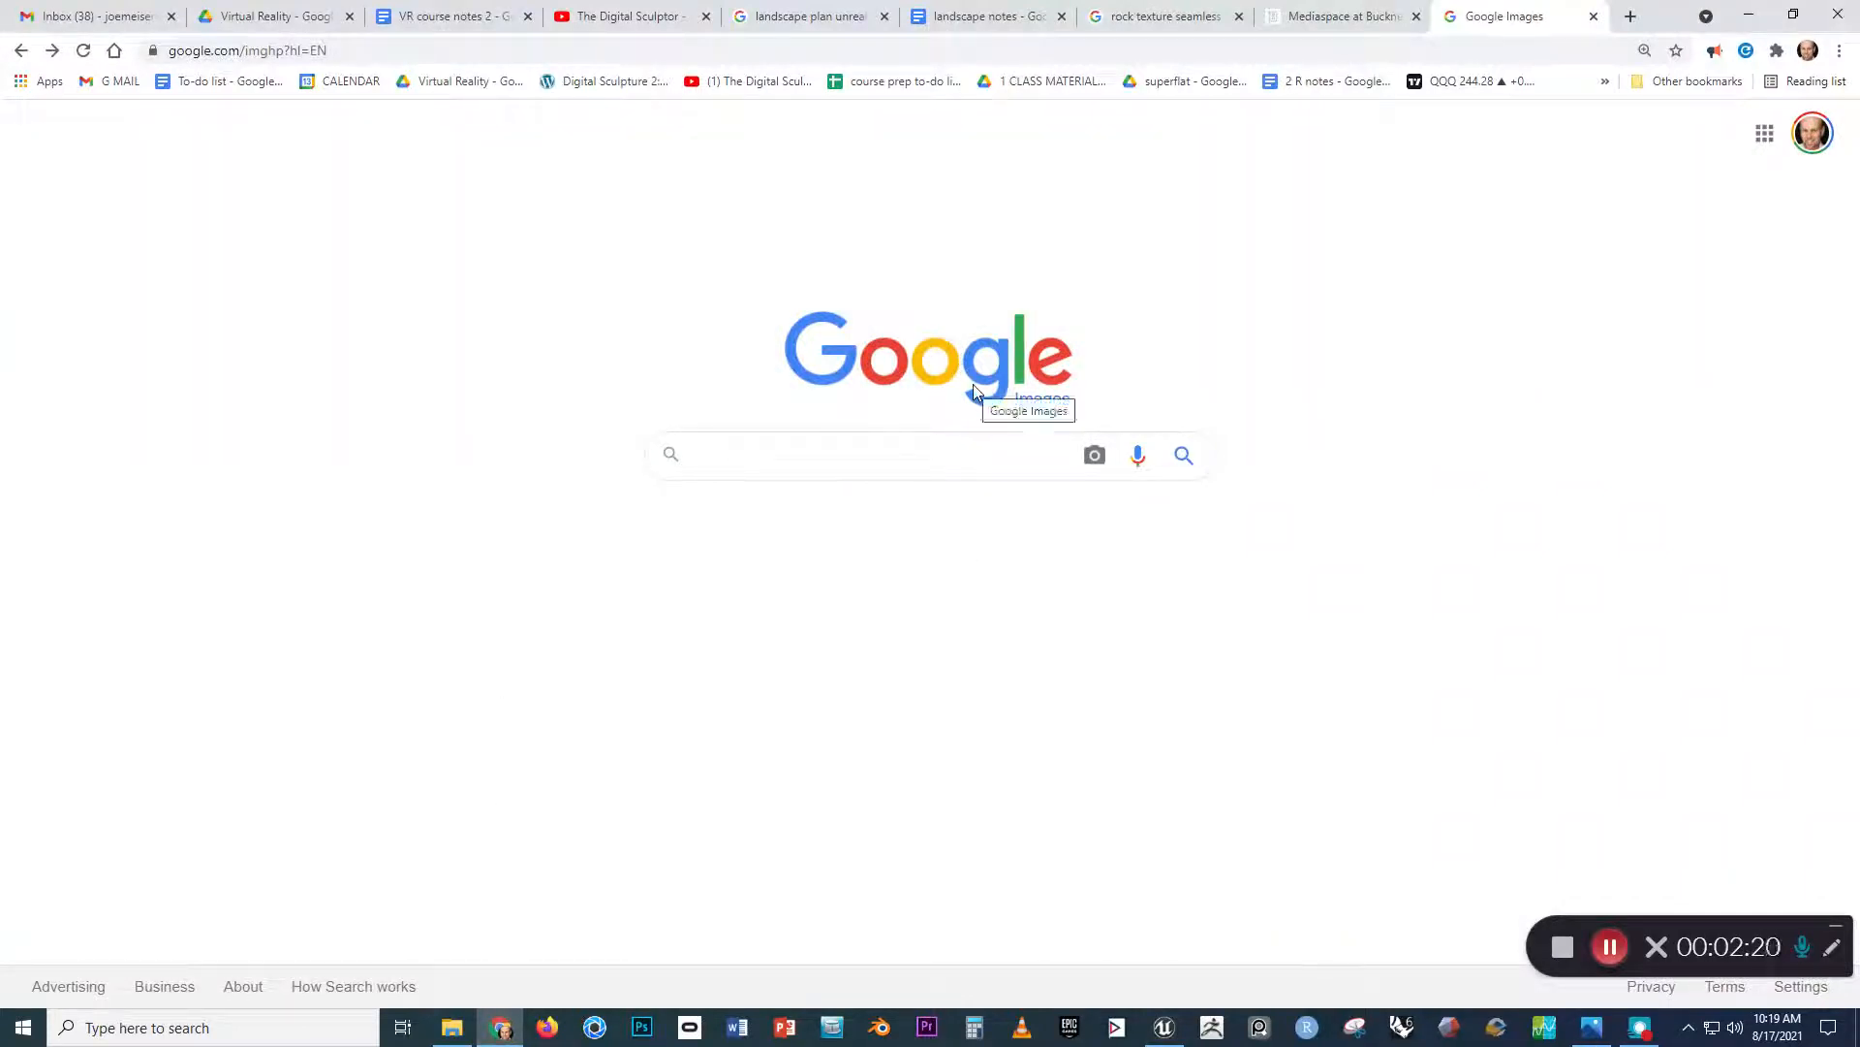
{"action": "left_click", "coordinate": [882, 452]}
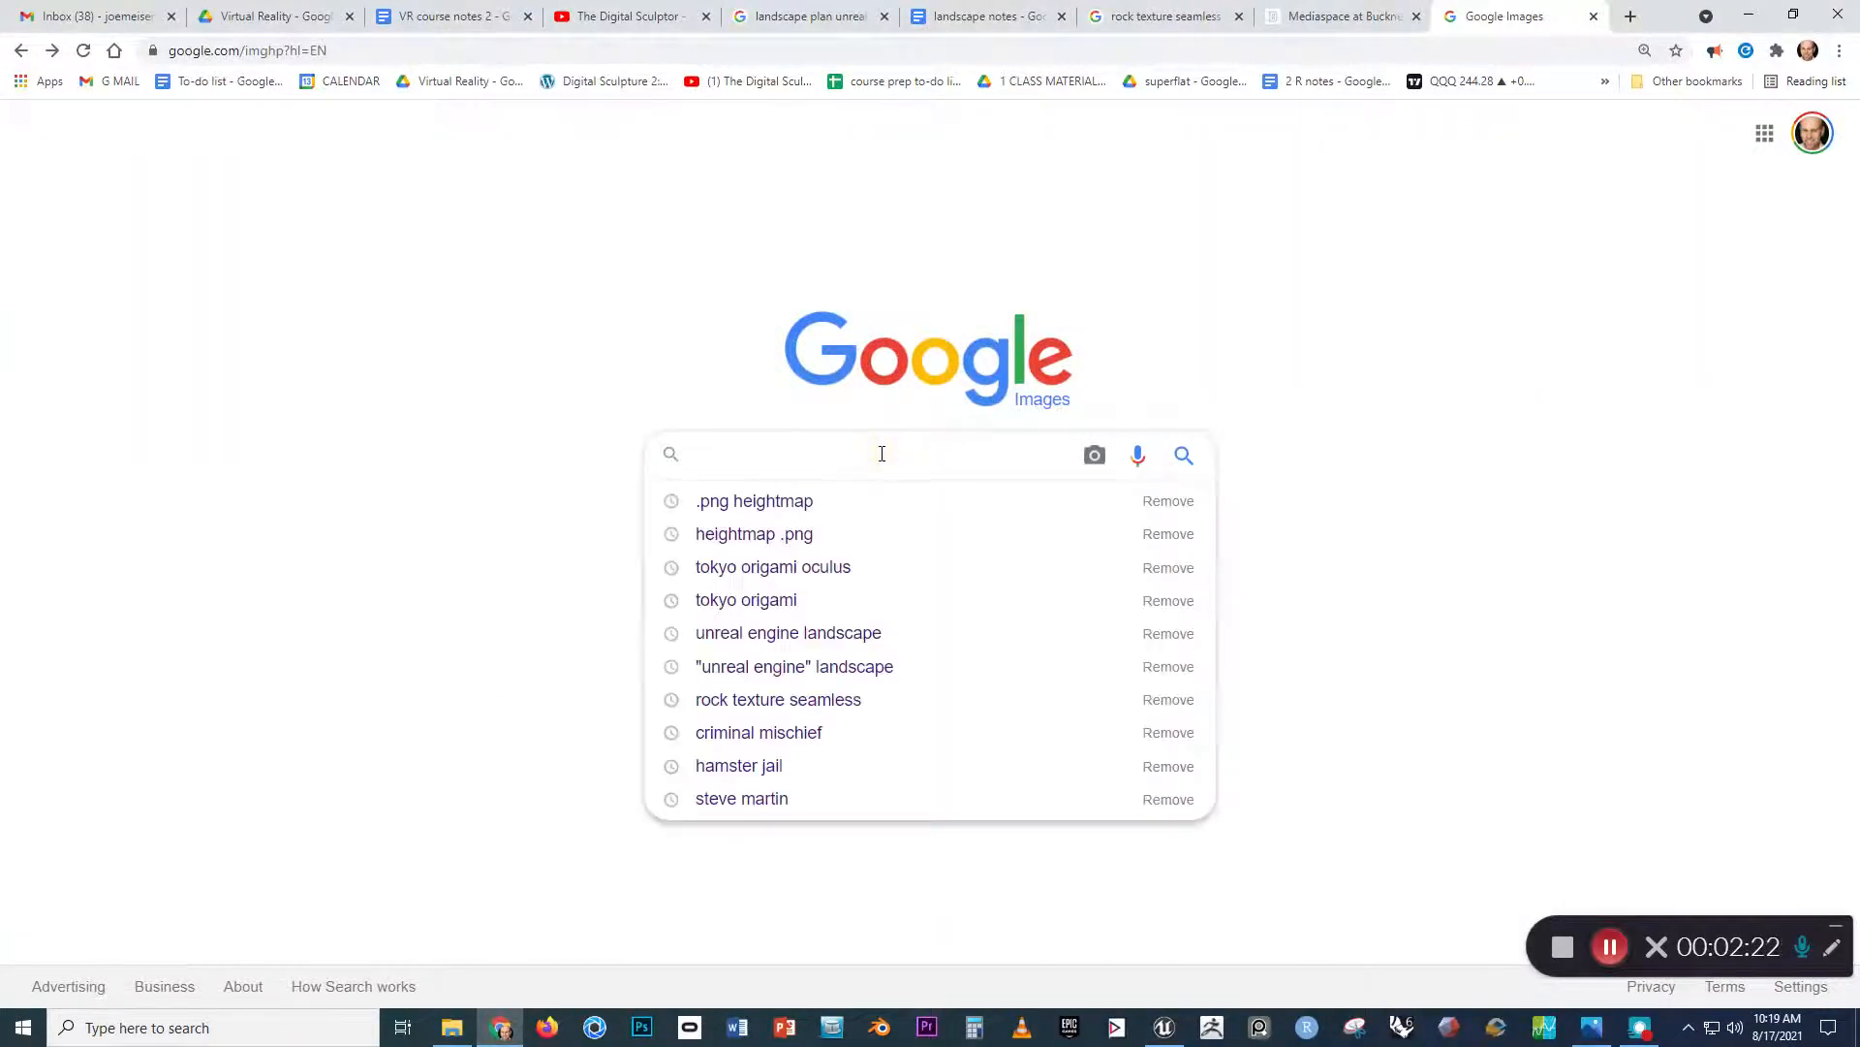
{"action": "type", "text": "."}
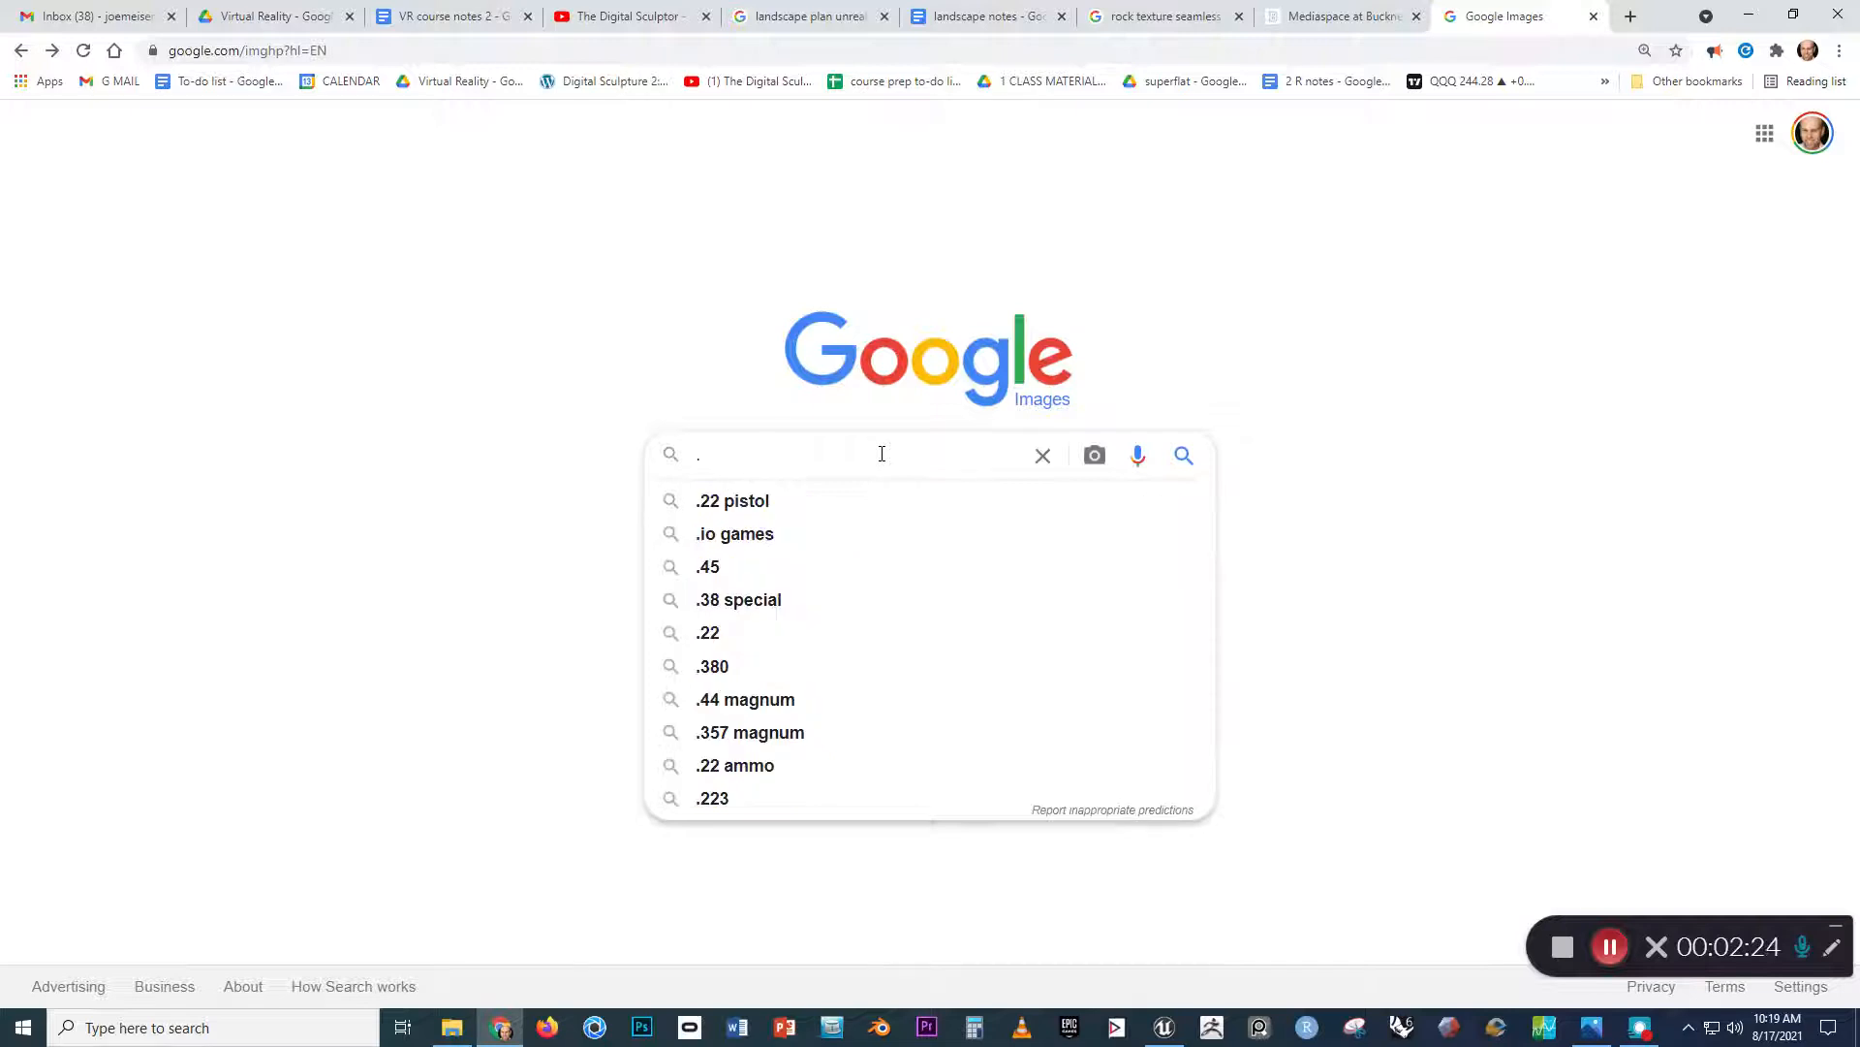
{"action": "type", "text": "png"}
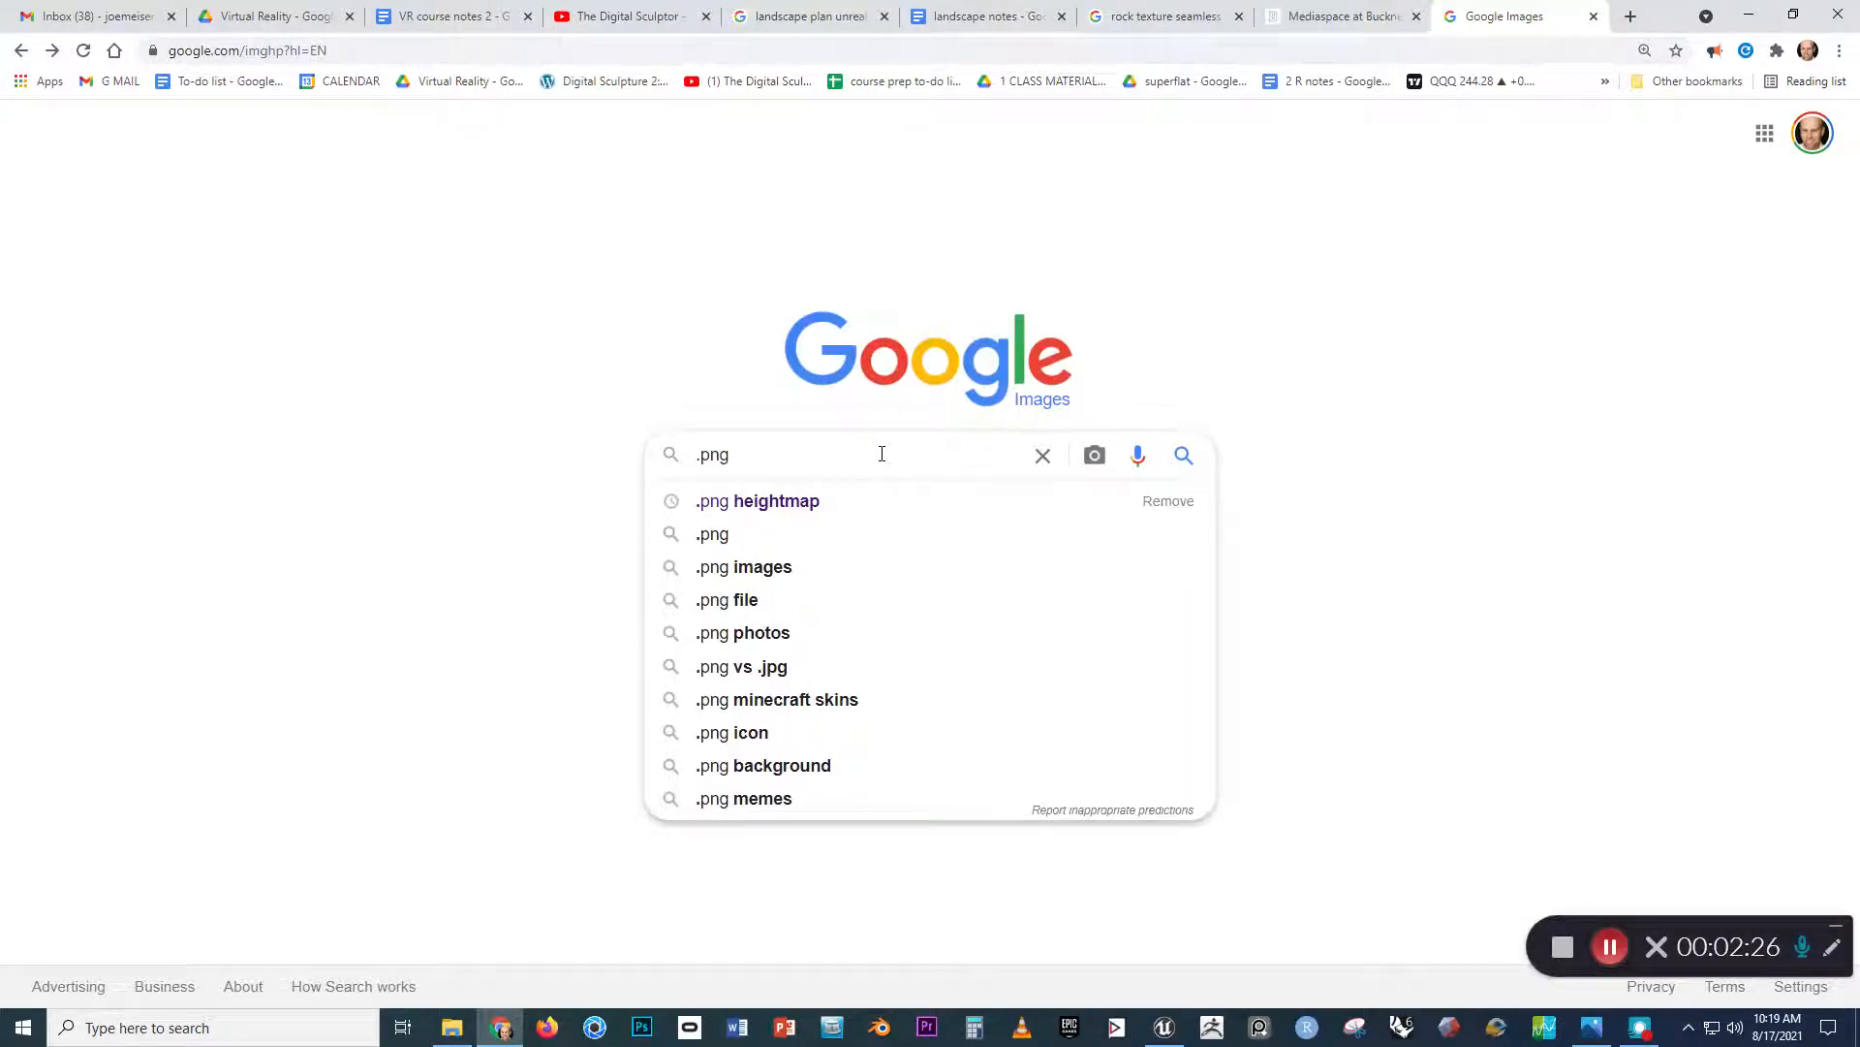
{"action": "type", "text": " h"}
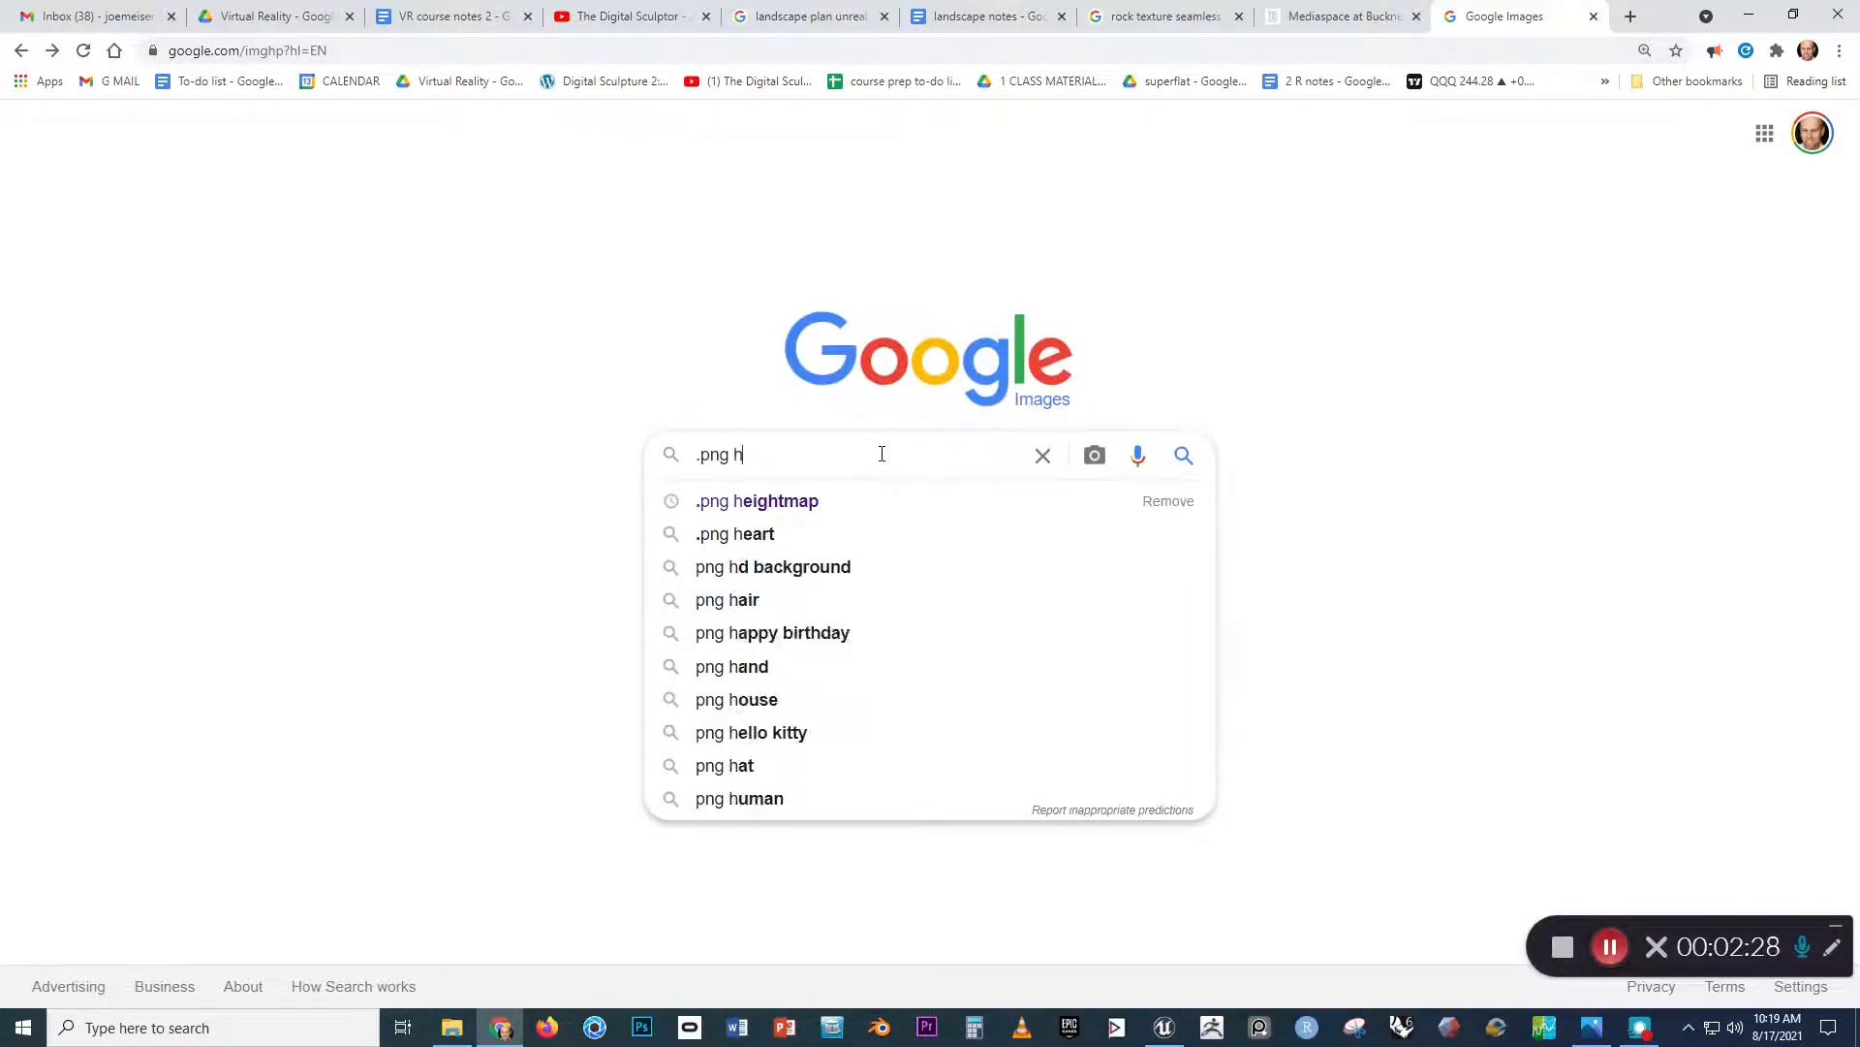
{"action": "type", "text": "eightmap"}
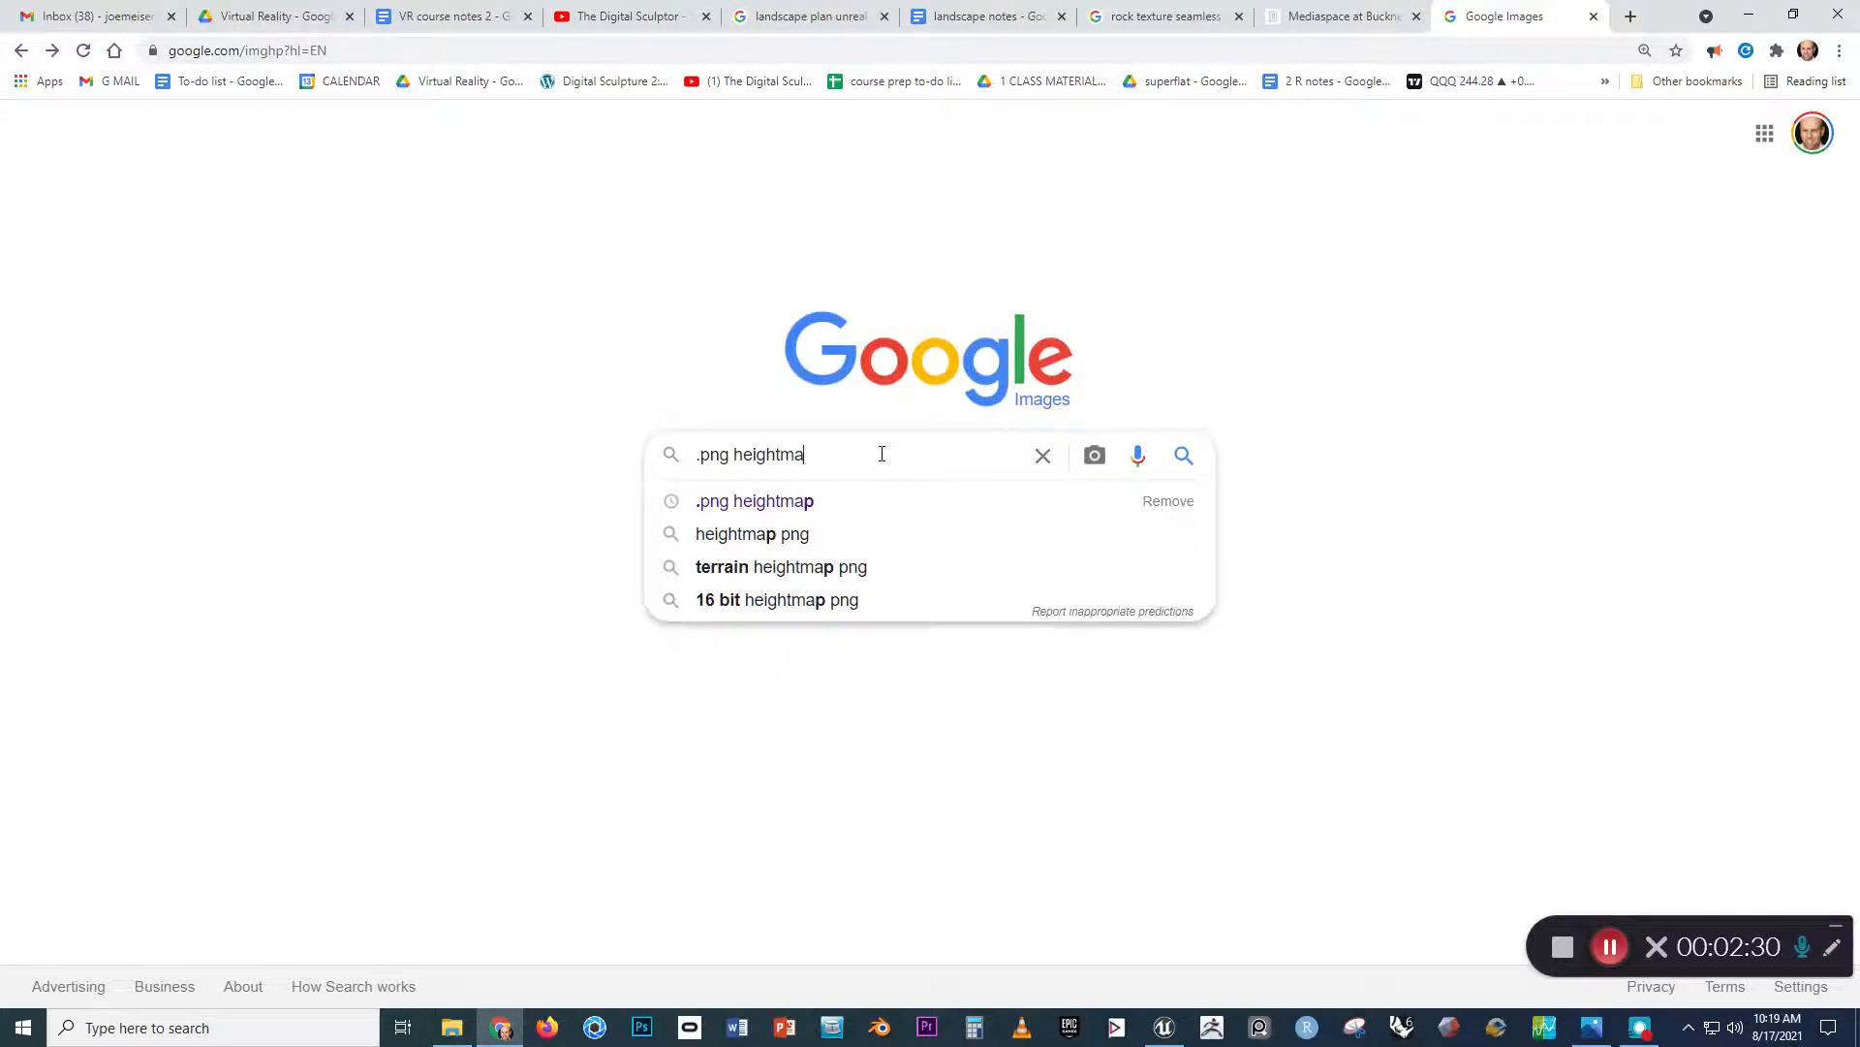
{"action": "key", "text": "Return"}
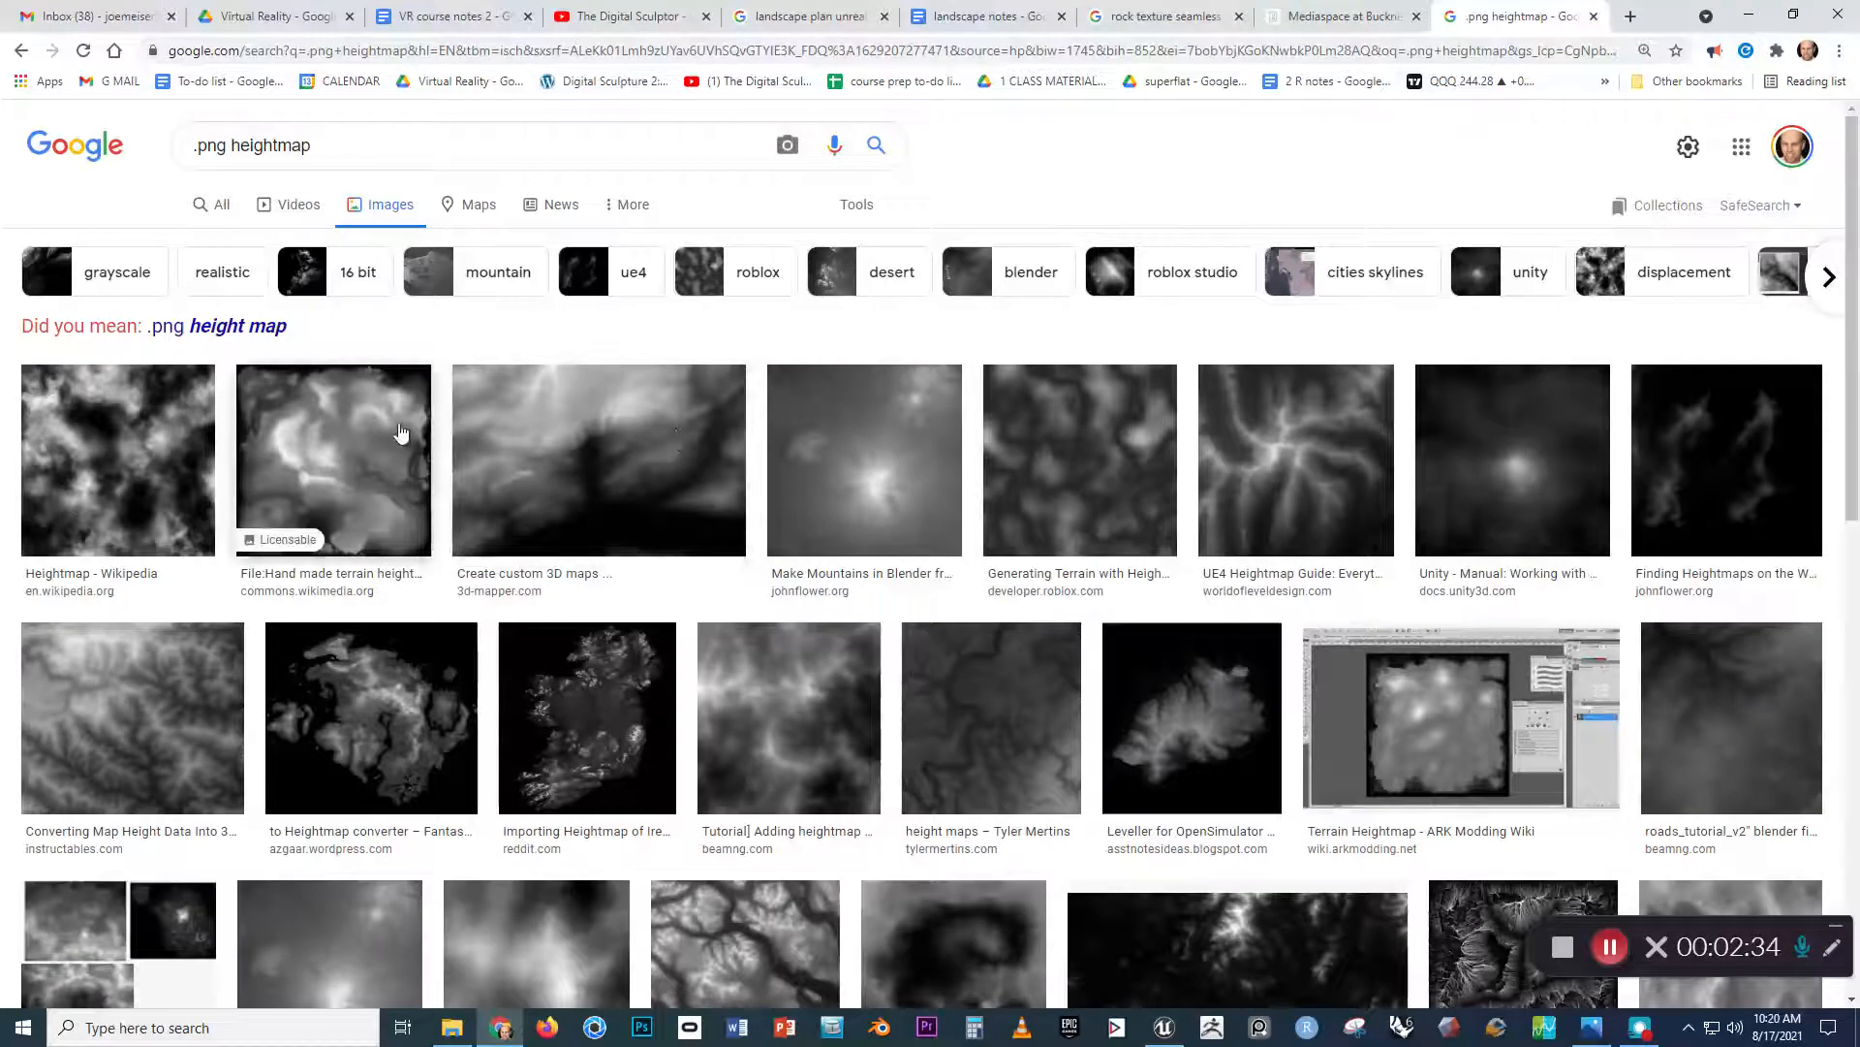
Filter the heightmap image results by size to Large
{"action": "left_click", "coordinate": [853, 205]}
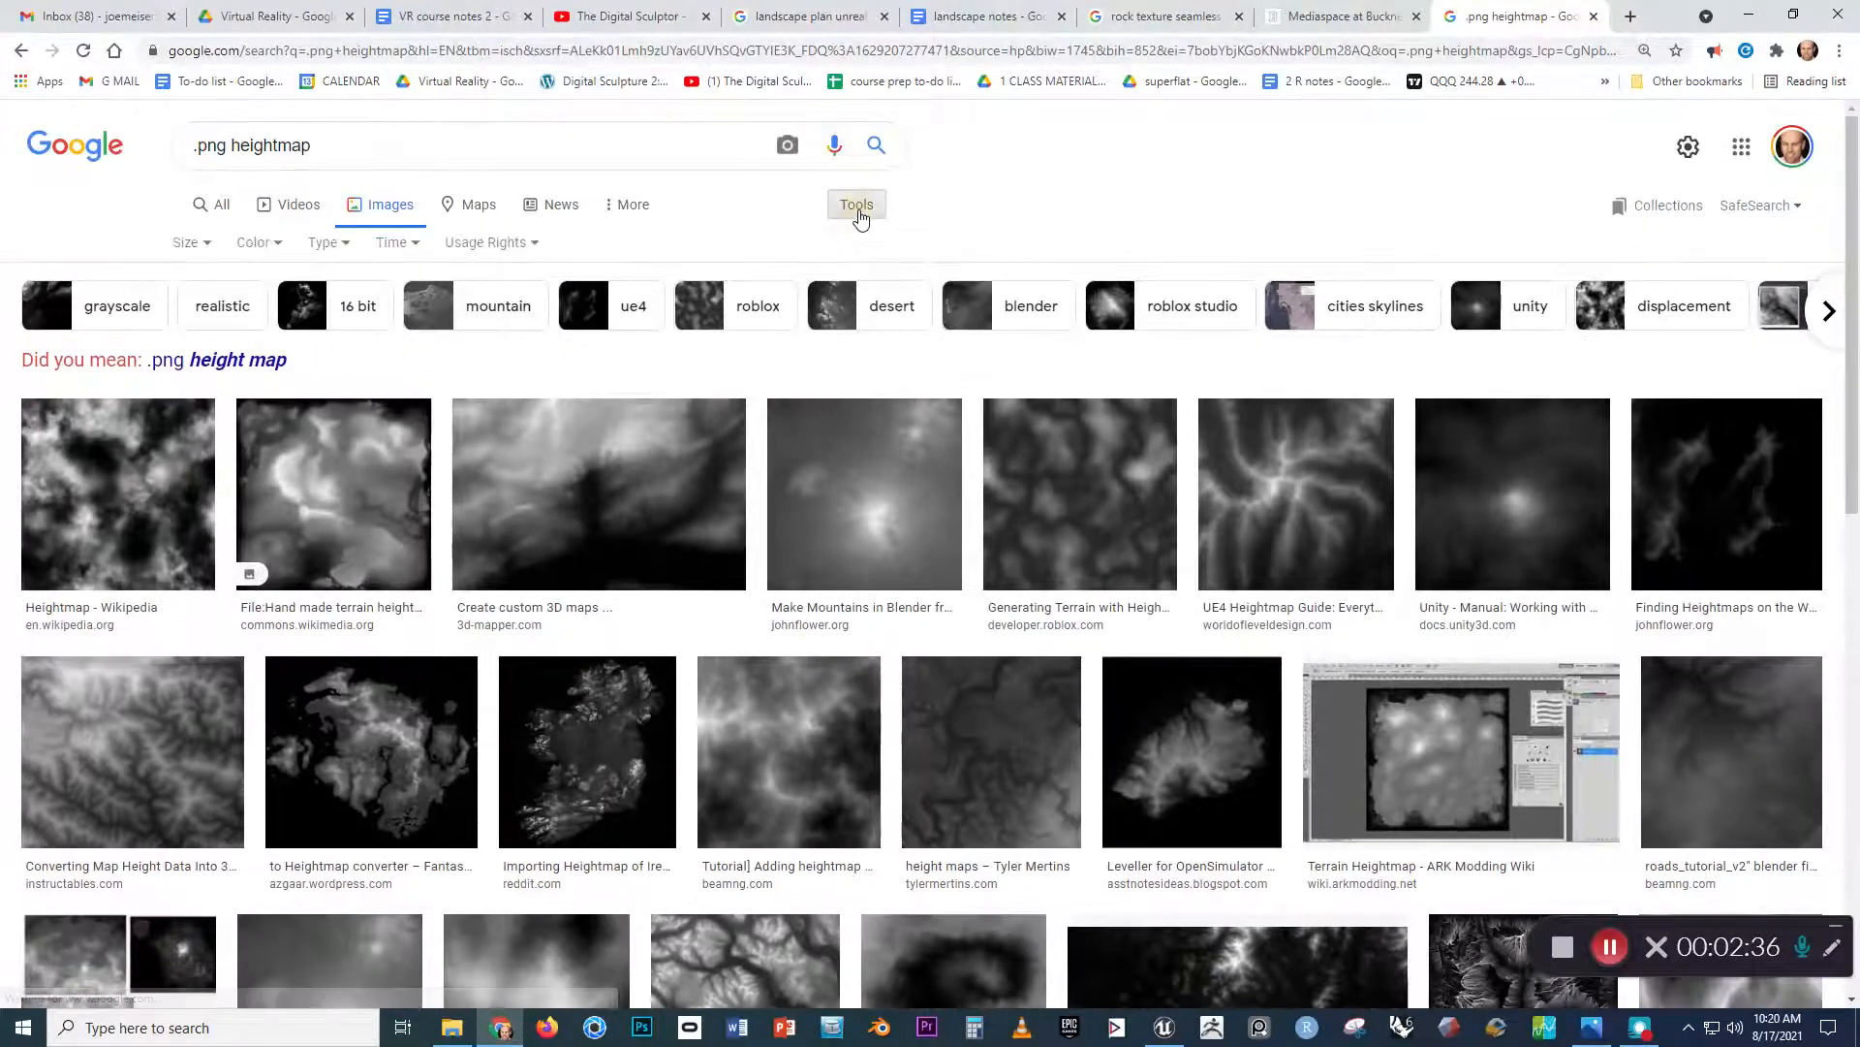
{"action": "left_click", "coordinate": [205, 246]}
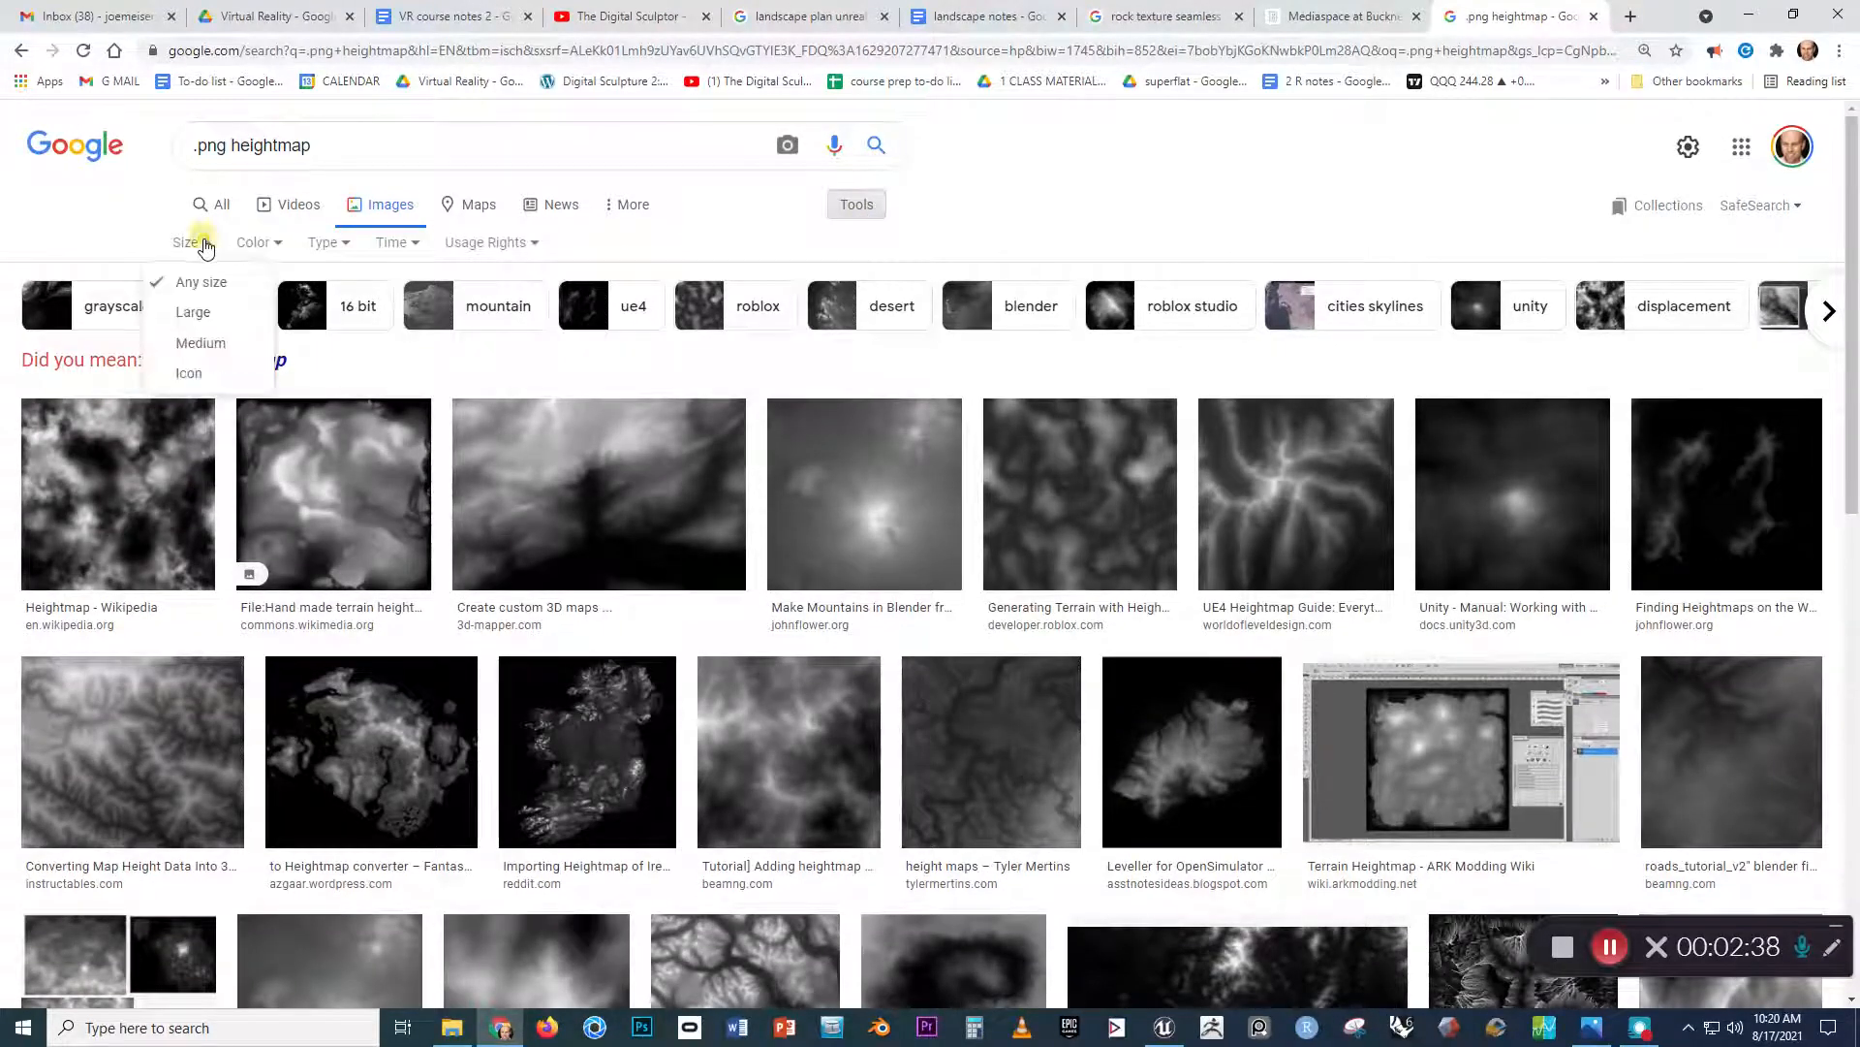
{"action": "left_click", "coordinate": [207, 308]}
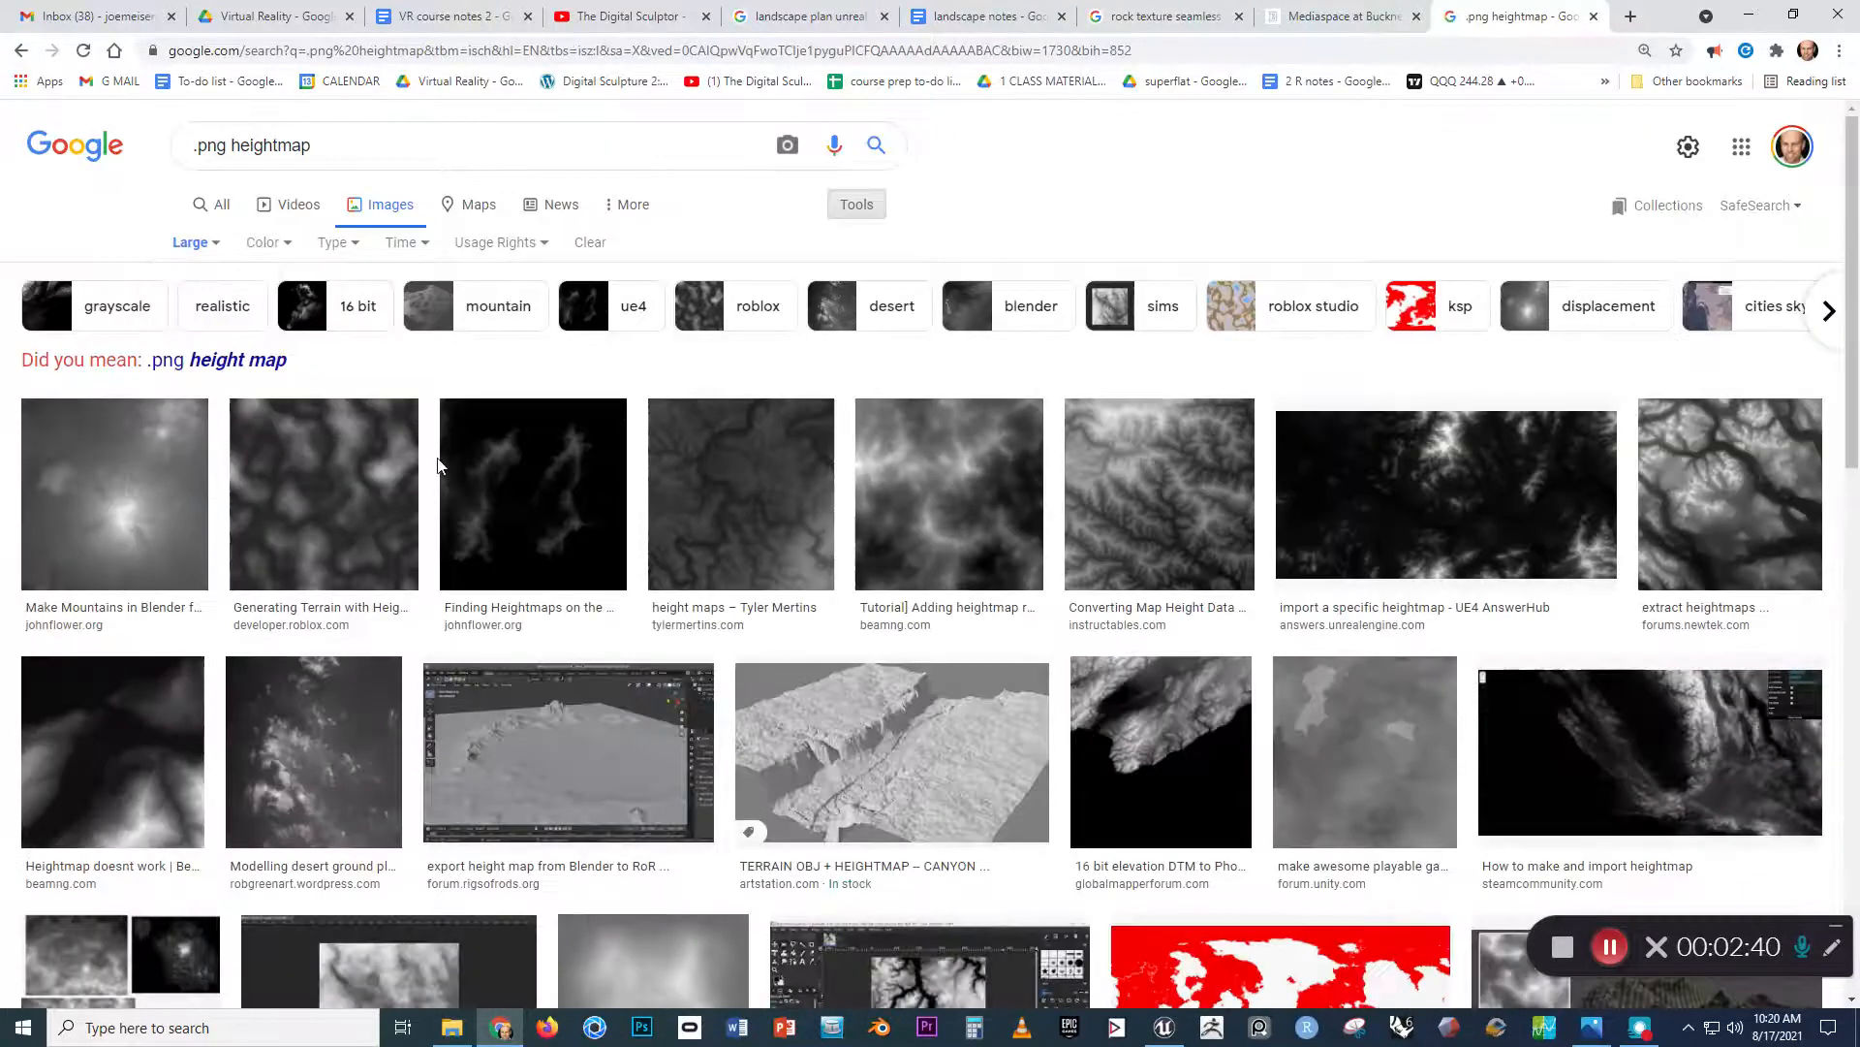
Preview the developer.roblox.com and beamng.com heightmaps, start saving the beamng.com image as a PNG, and cancel the save
{"action": "left_click", "coordinate": [287, 526]}
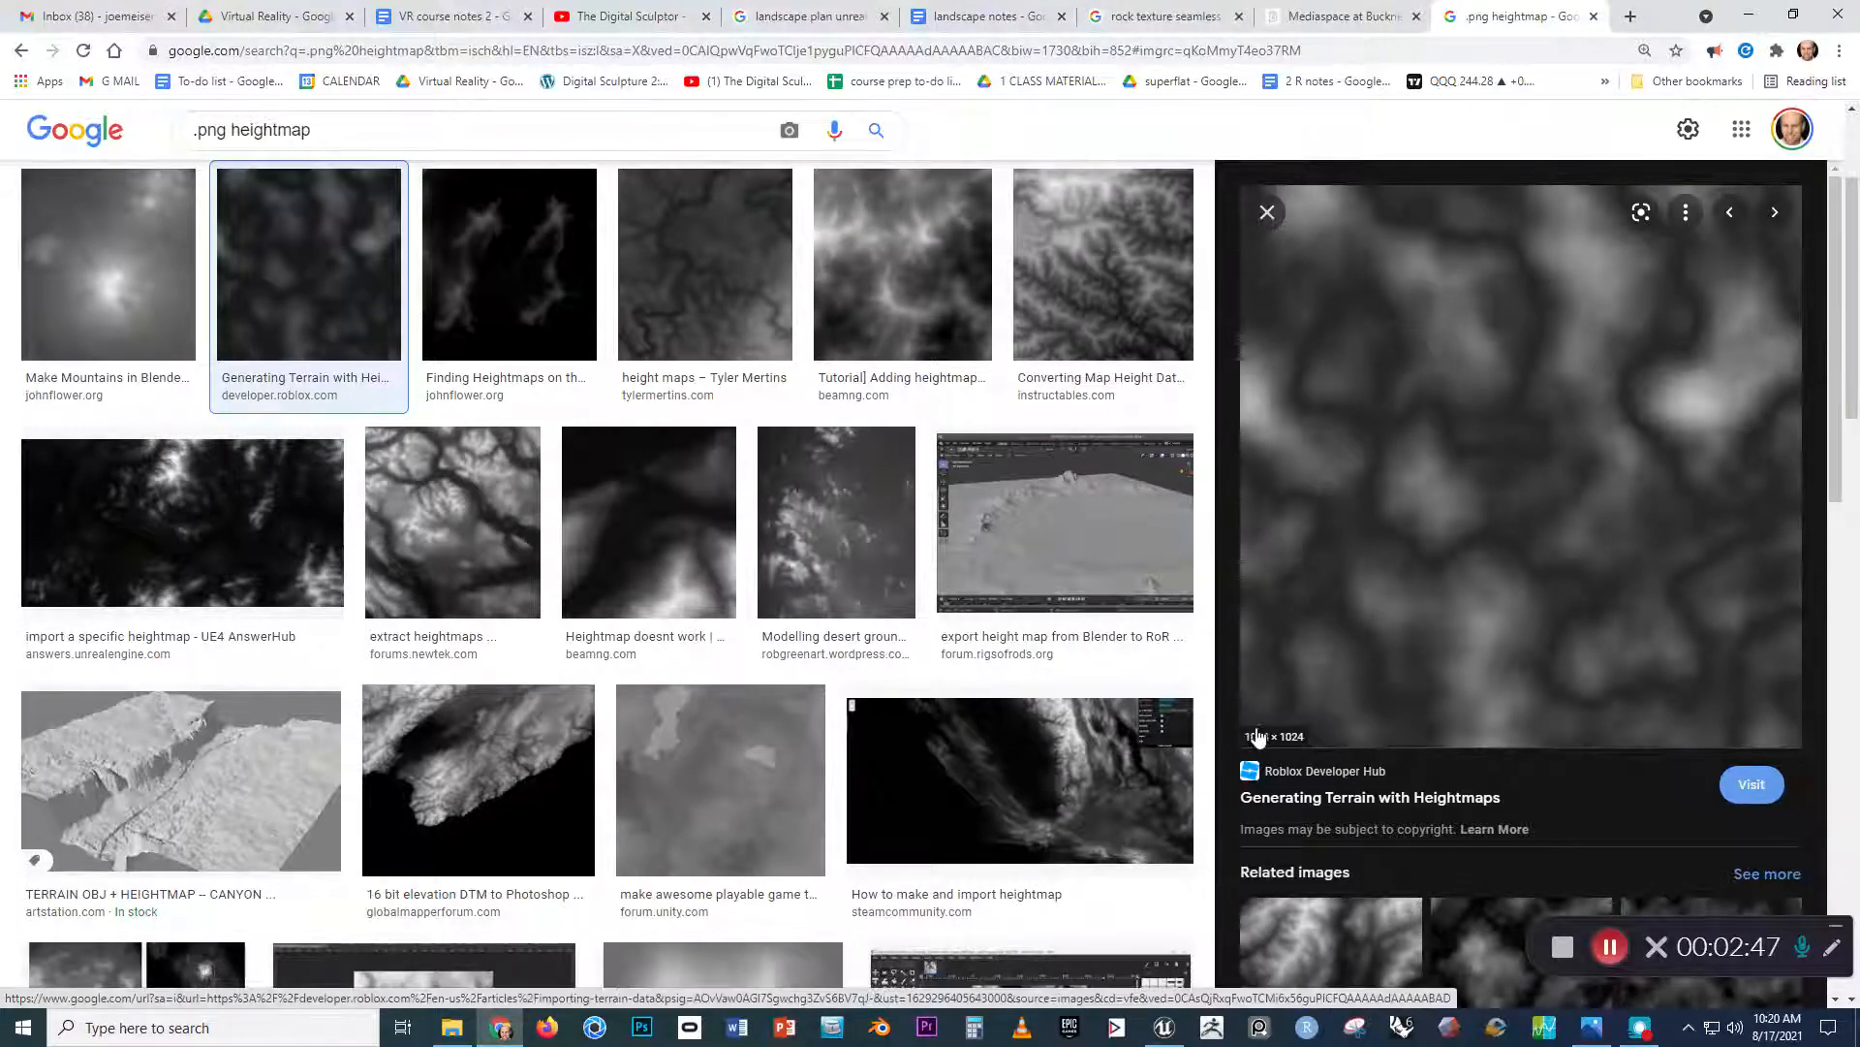
{"action": "left_click", "coordinate": [933, 316]}
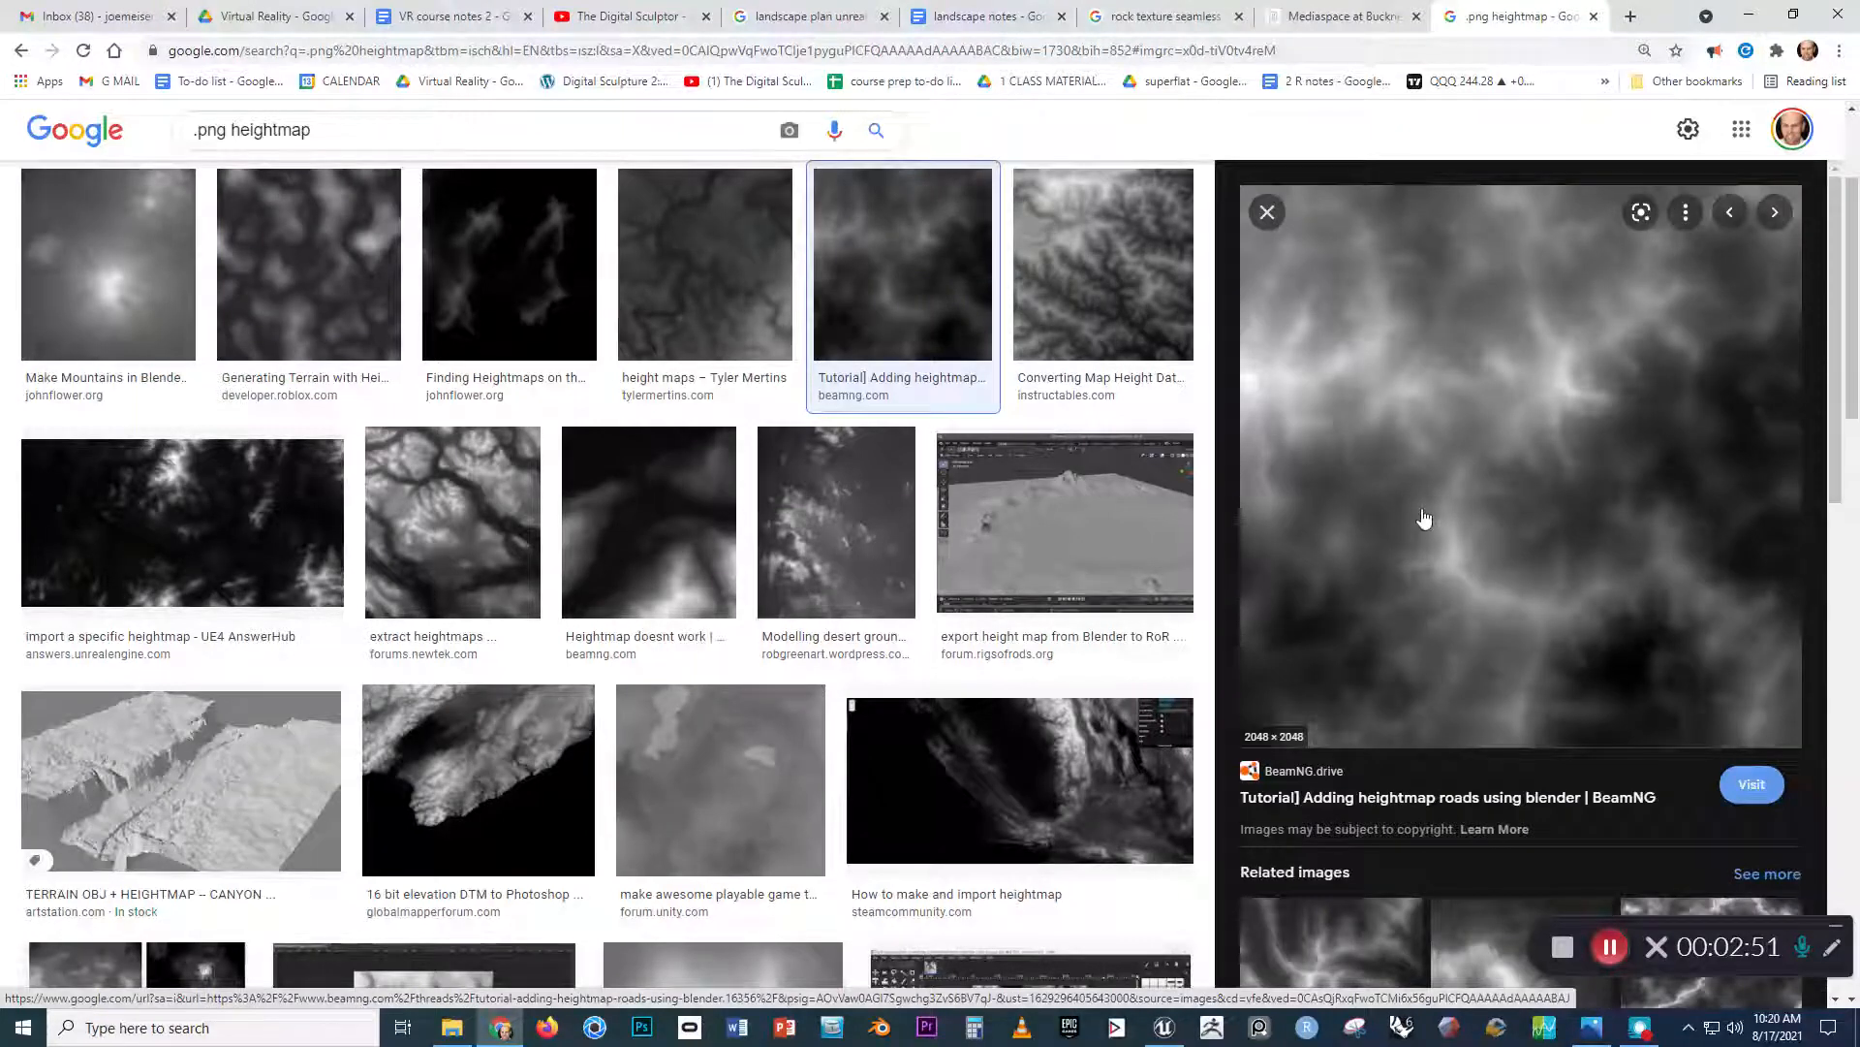
{"action": "right_click", "coordinate": [1412, 502]}
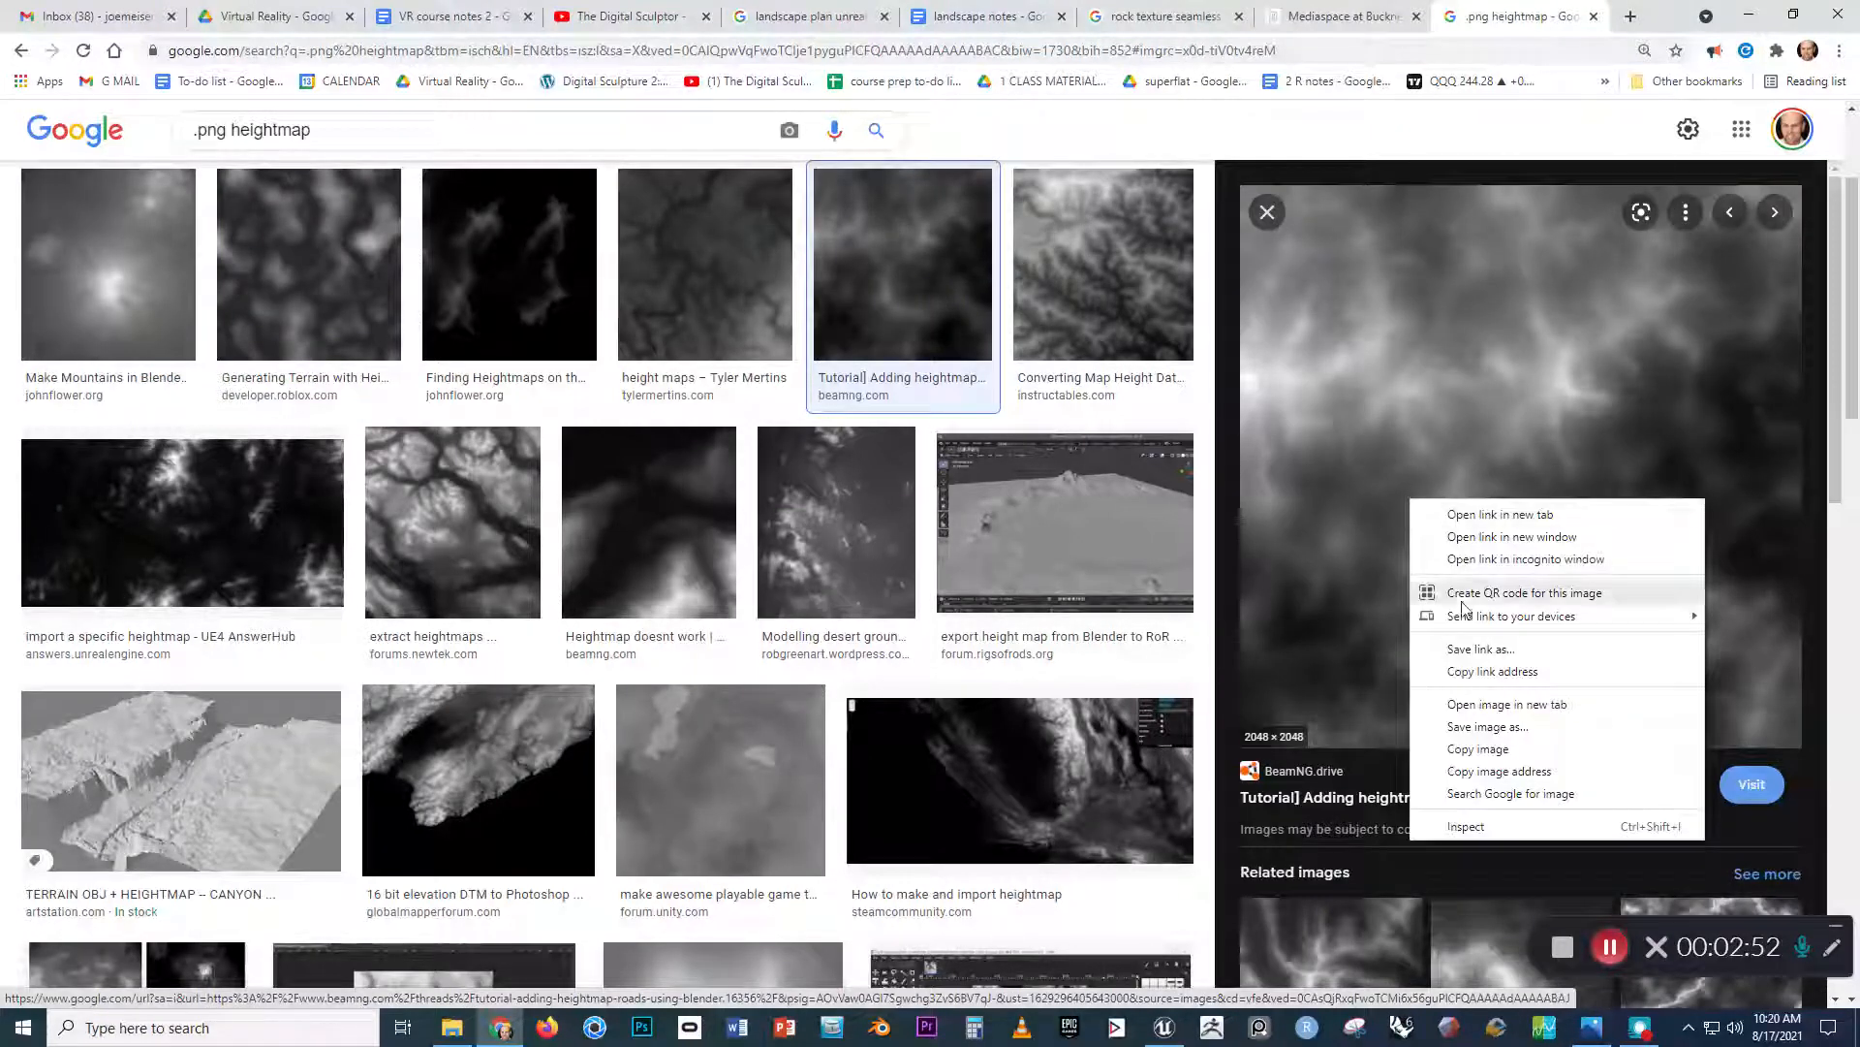
{"action": "left_click", "coordinate": [1457, 727]}
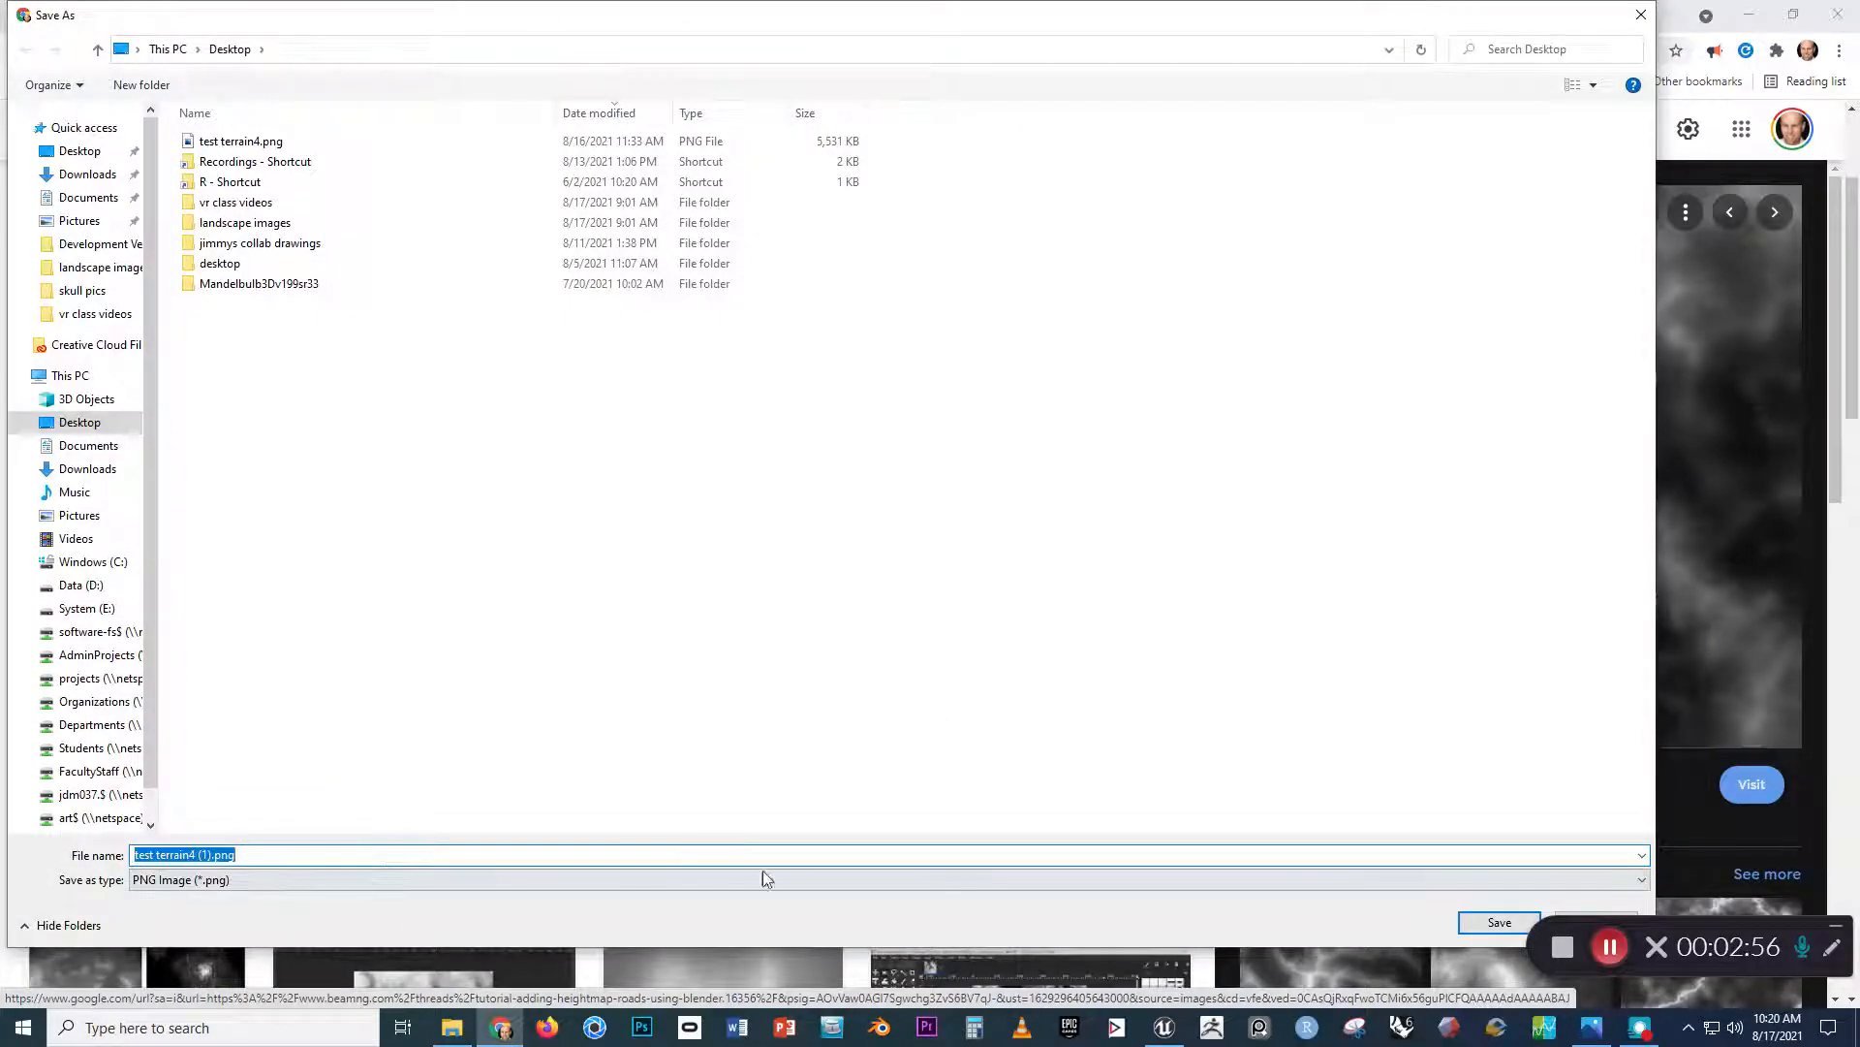
{"action": "left_click", "coordinate": [1641, 15]}
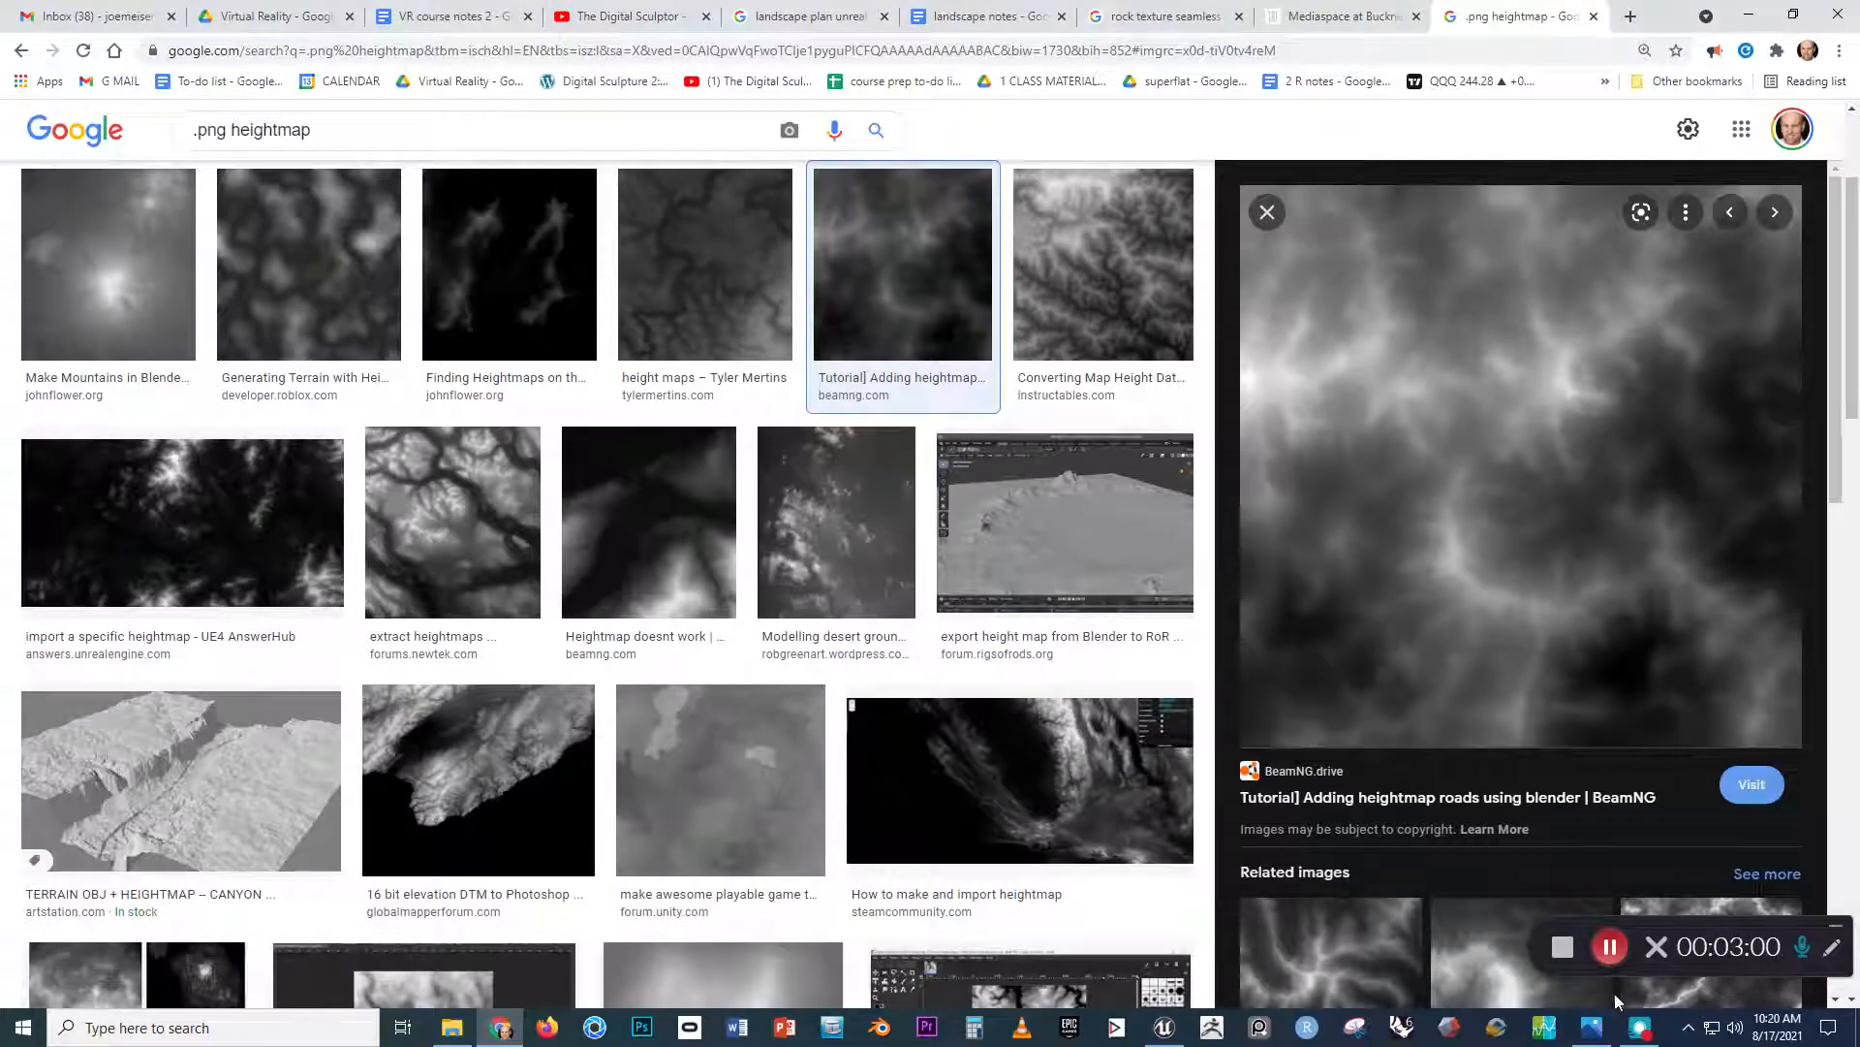
Switch back to Unreal Editor and import the Desktop file test terrain4.png as the new landscape's heightmap
{"action": "left_click", "coordinate": [1170, 1029]}
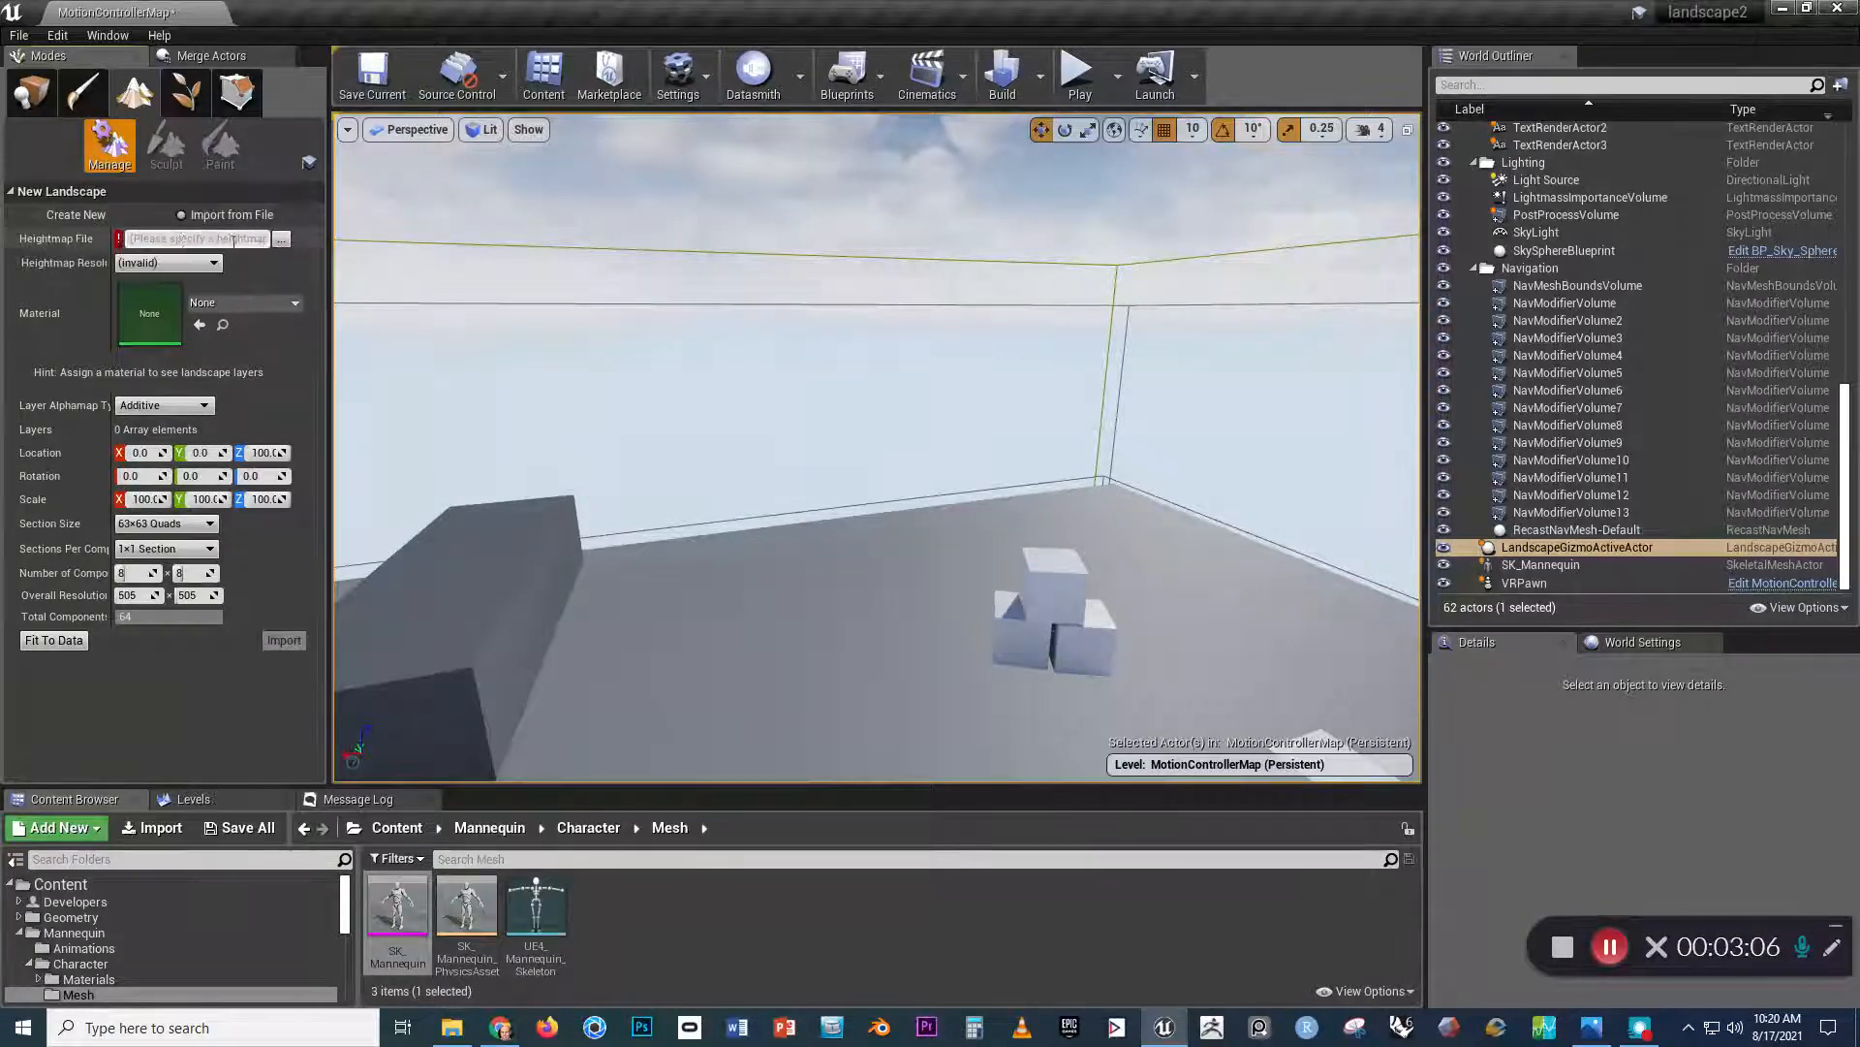
{"action": "left_click", "coordinate": [281, 240]}
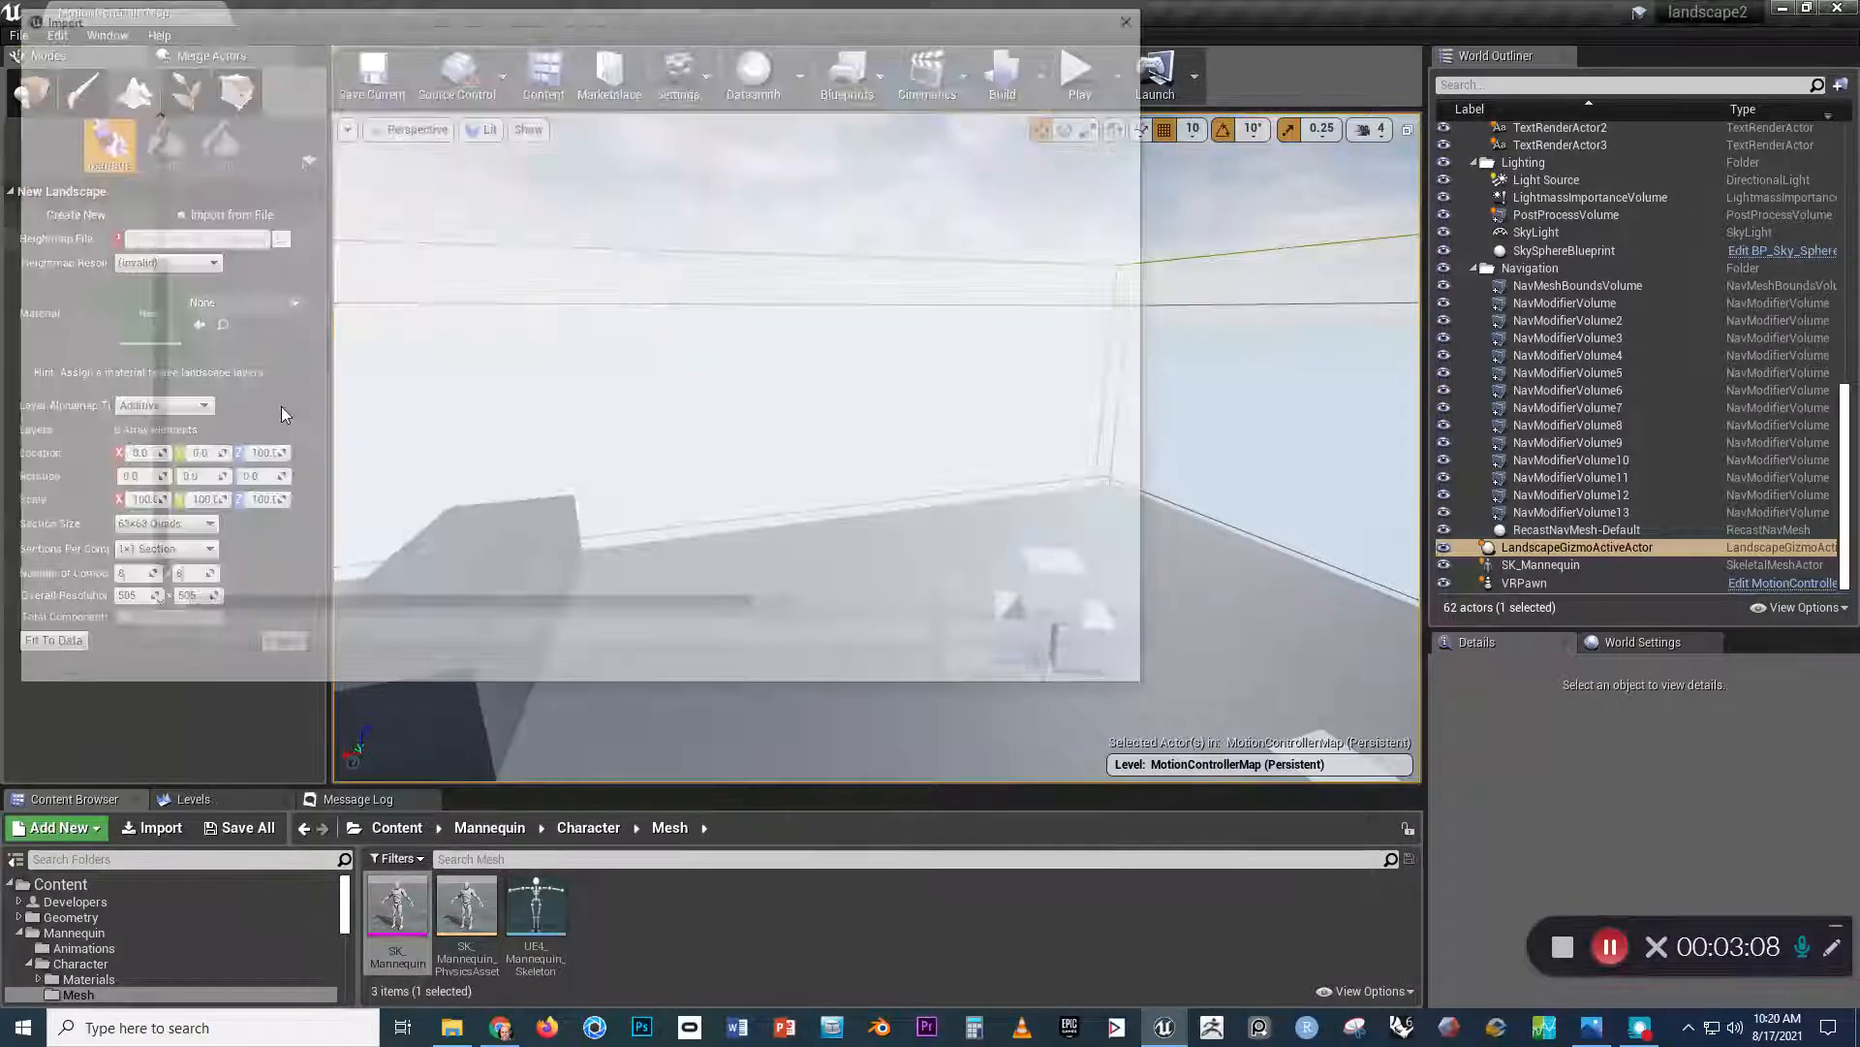
{"action": "left_click", "coordinate": [223, 143]}
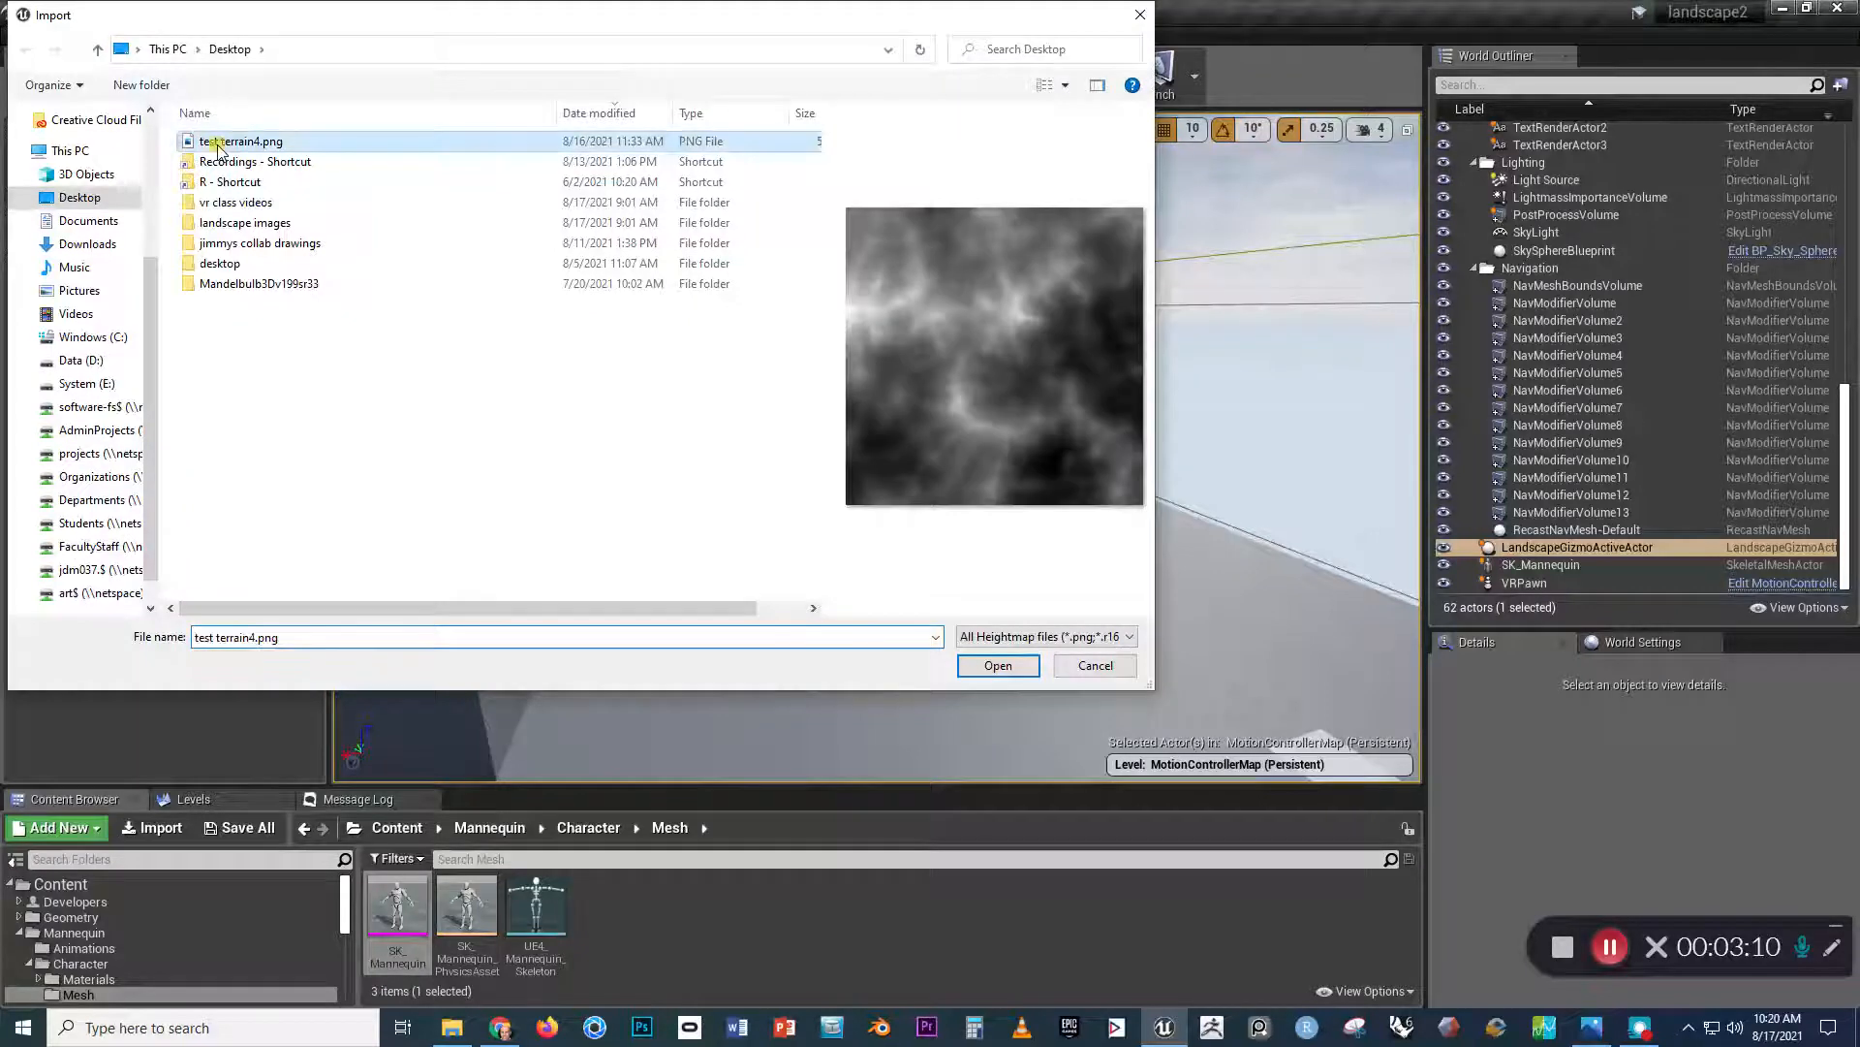
{"action": "left_click", "coordinate": [1002, 667]}
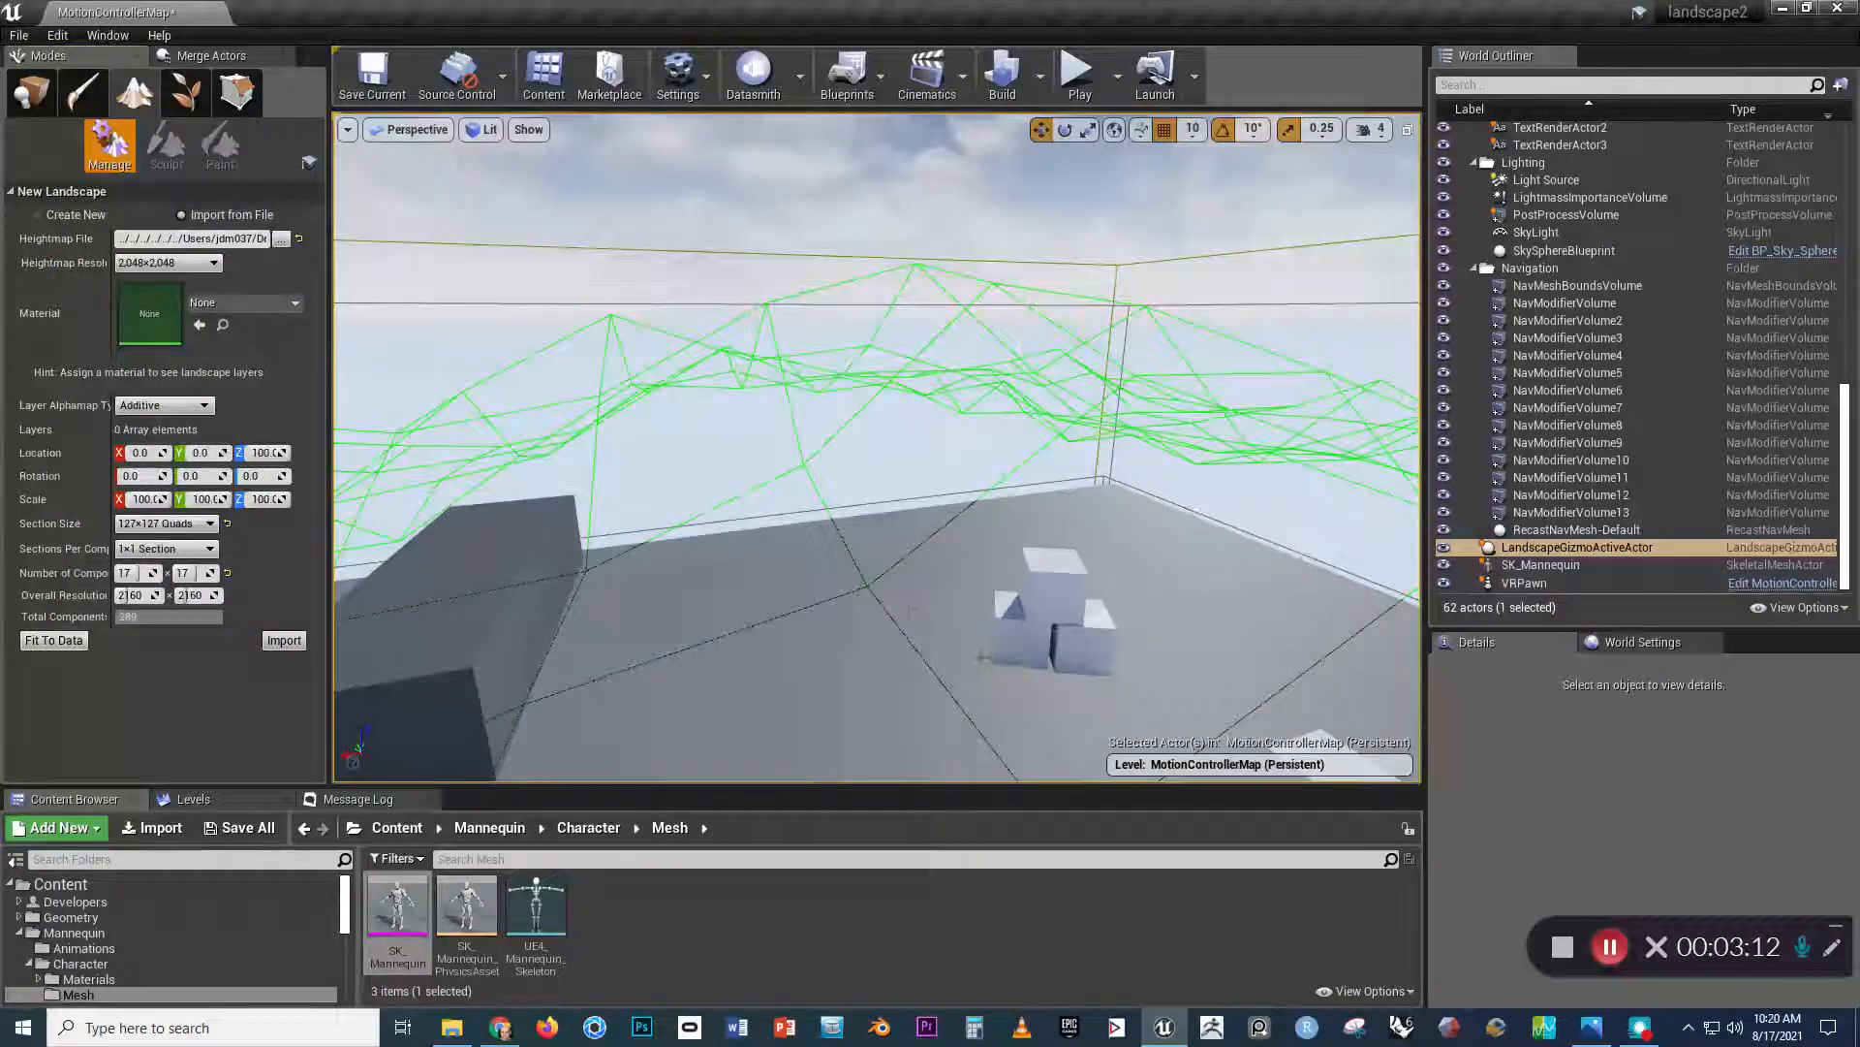
{"action": "right_click_drag", "start_coordinate": [894, 594], "coordinate": [893, 594]}
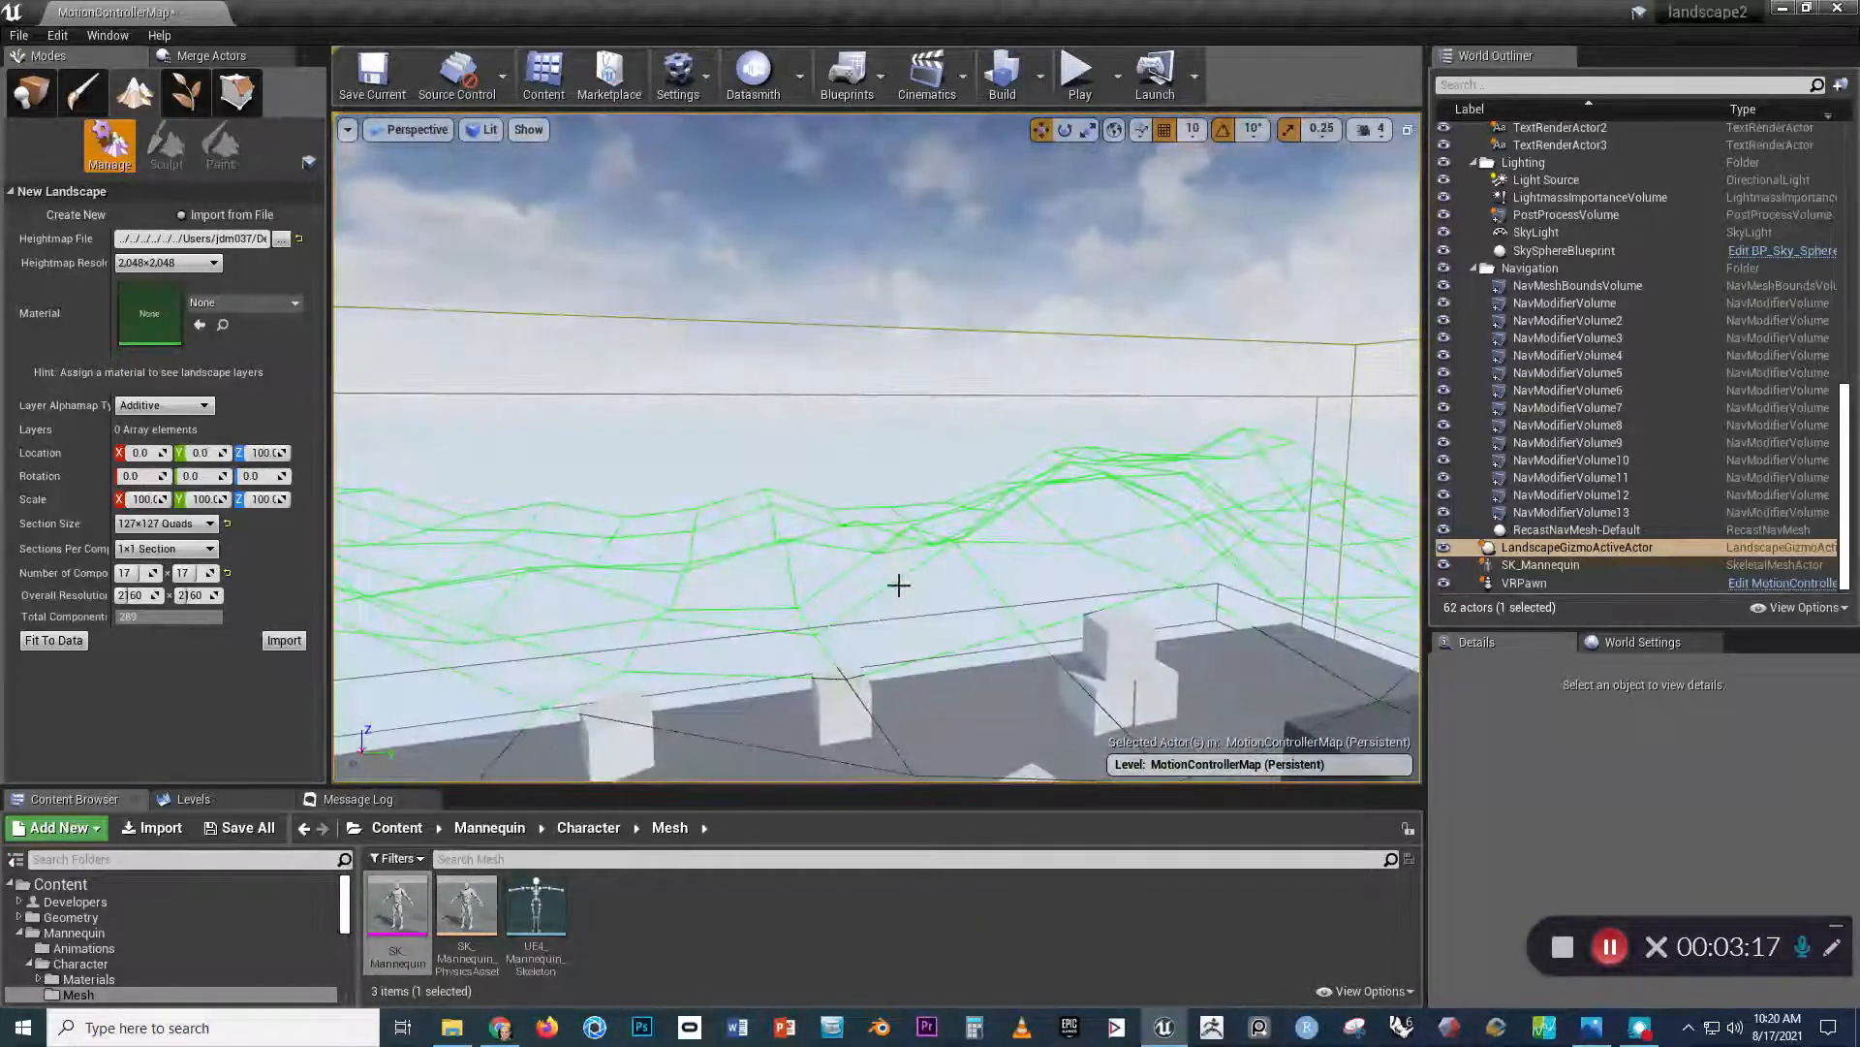
{"action": "left_click", "coordinate": [284, 640]}
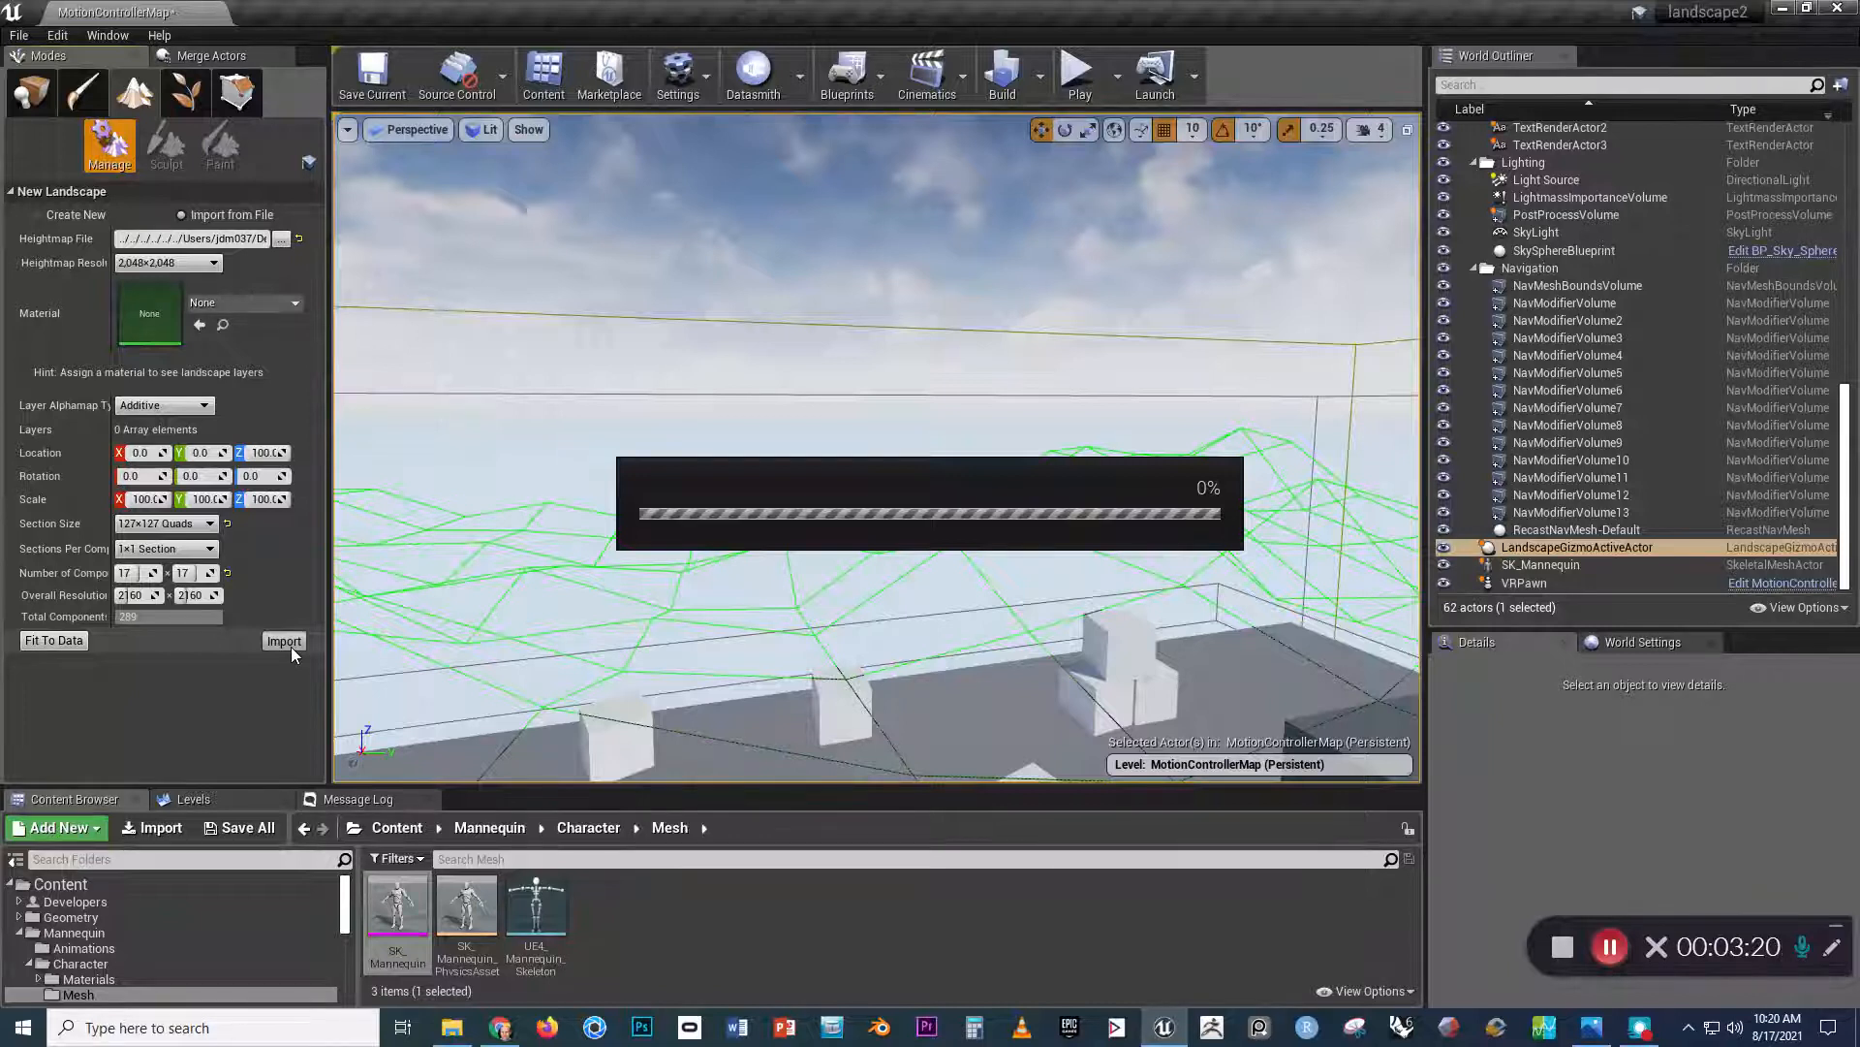
Sculpt a trial stroke on the imported mountains beyond the platform and undo it
{"action": "right_click_drag", "start_coordinate": [996, 468], "coordinate": [996, 468]}
{"action": "right_click_drag", "start_coordinate": [925, 407], "coordinate": [925, 407]}
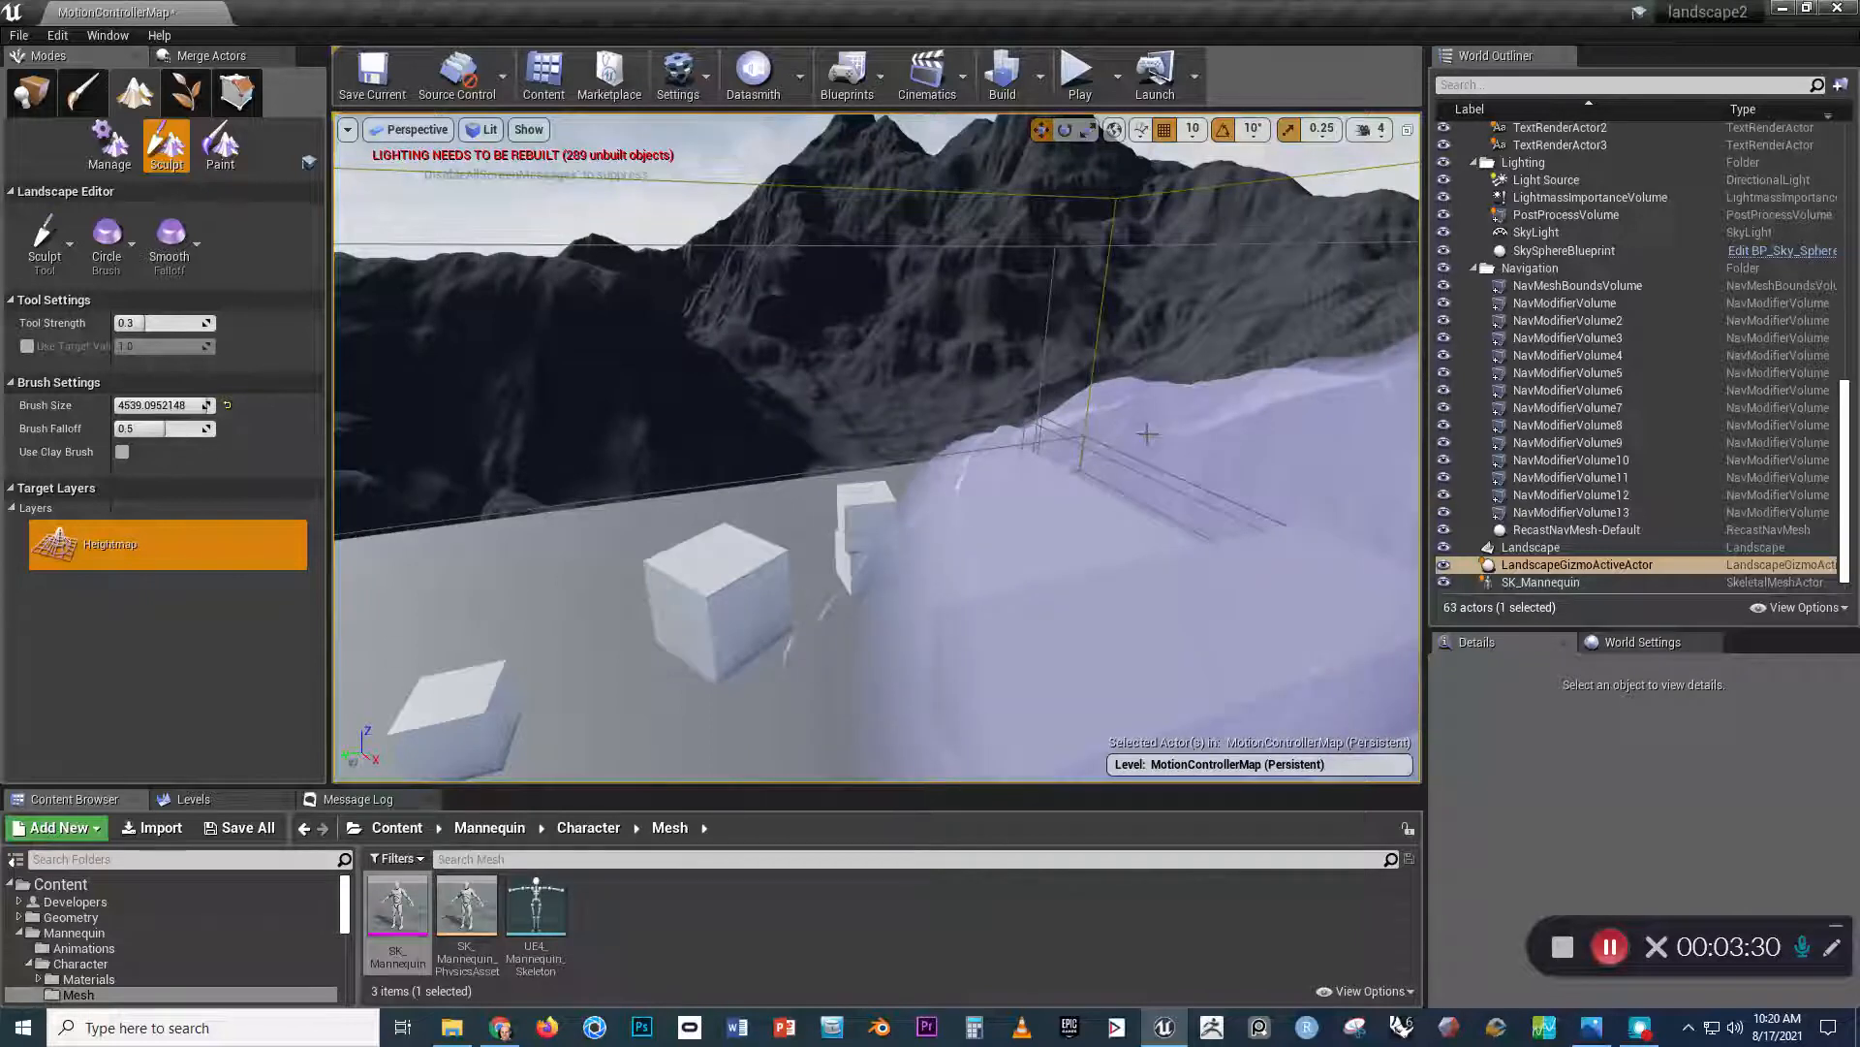
{"action": "right_click_drag", "start_coordinate": [979, 412], "coordinate": [1042, 426]}
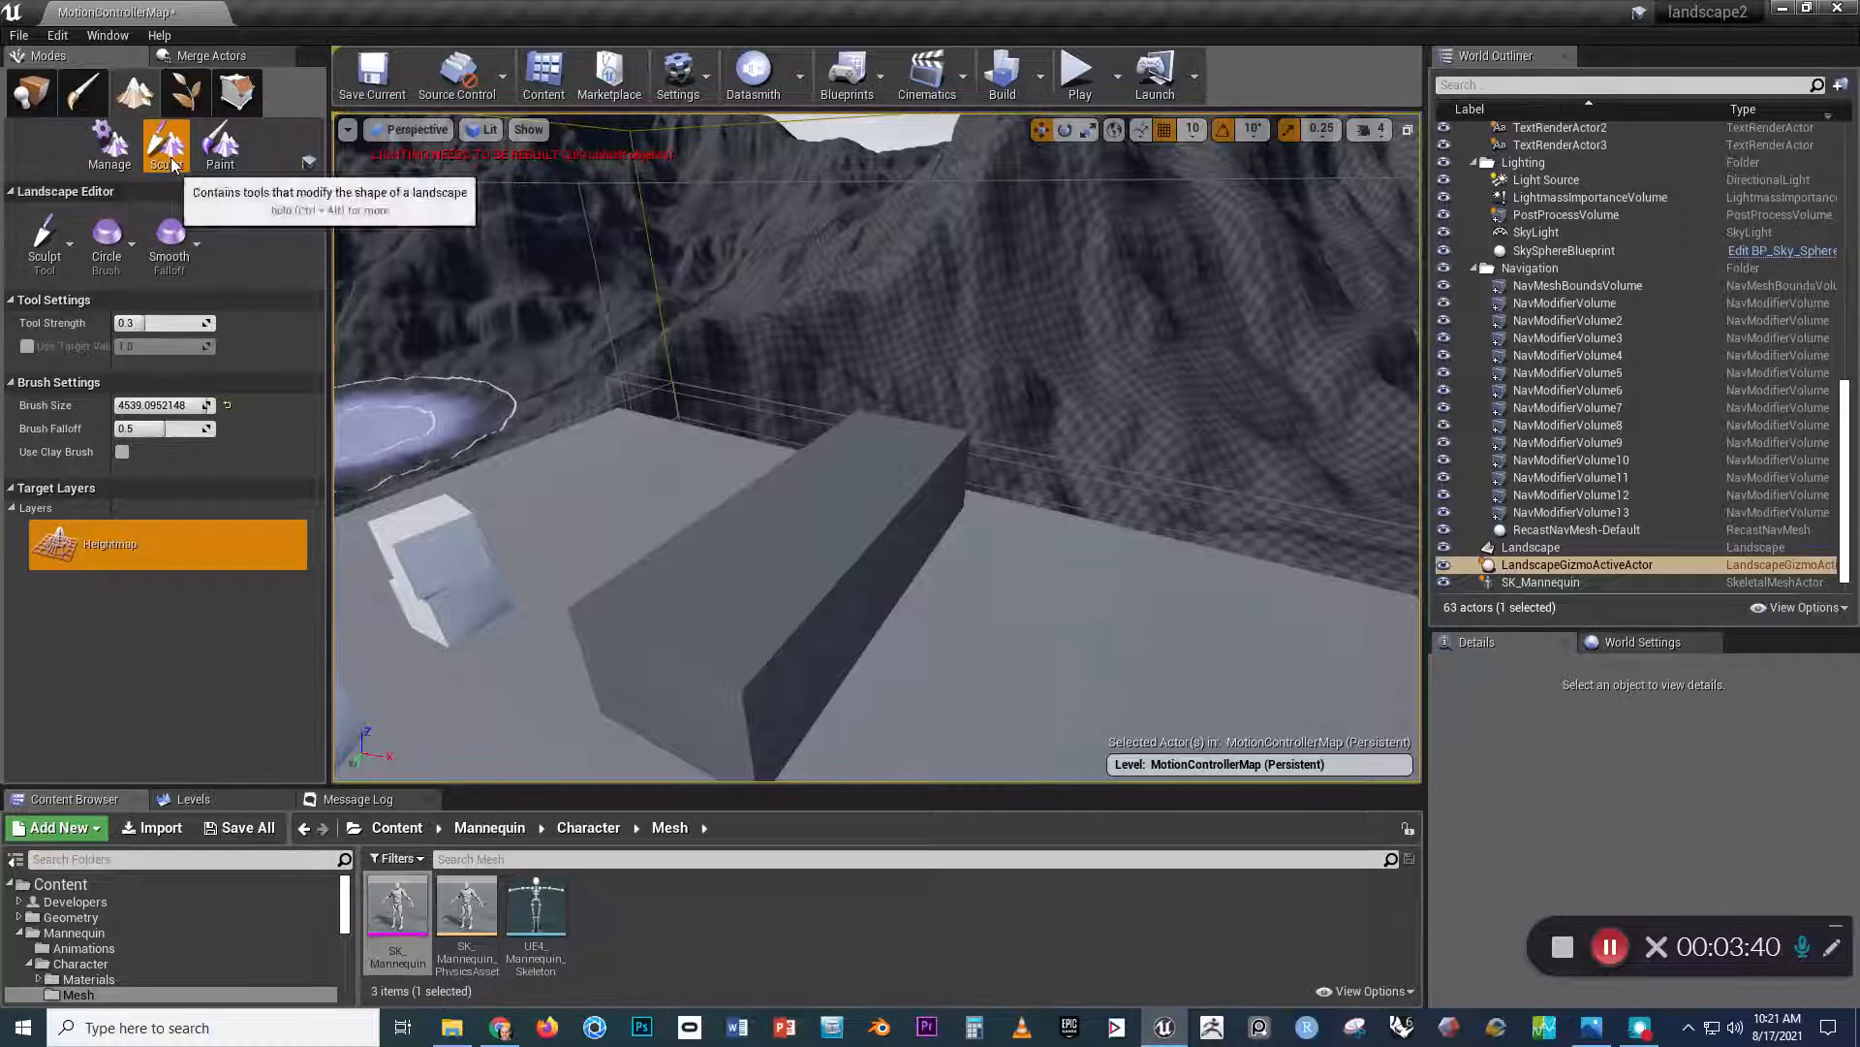
{"action": "mouse_move", "coordinate": [608, 344]}
{"action": "left_mouse_down"}
{"action": "mouse_move", "coordinate": [740, 344]}
{"action": "mouse_move", "coordinate": [512, 325]}
{"action": "left_mouse_up"}
{"action": "mouse_move", "coordinate": [511, 326]}
{"action": "right_mouse_down"}
{"action": "mouse_move", "coordinate": [639, 396]}
{"action": "mouse_move", "coordinate": [644, 436]}
{"action": "right_mouse_up"}
{"action": "key", "text": "ctrl+z"}
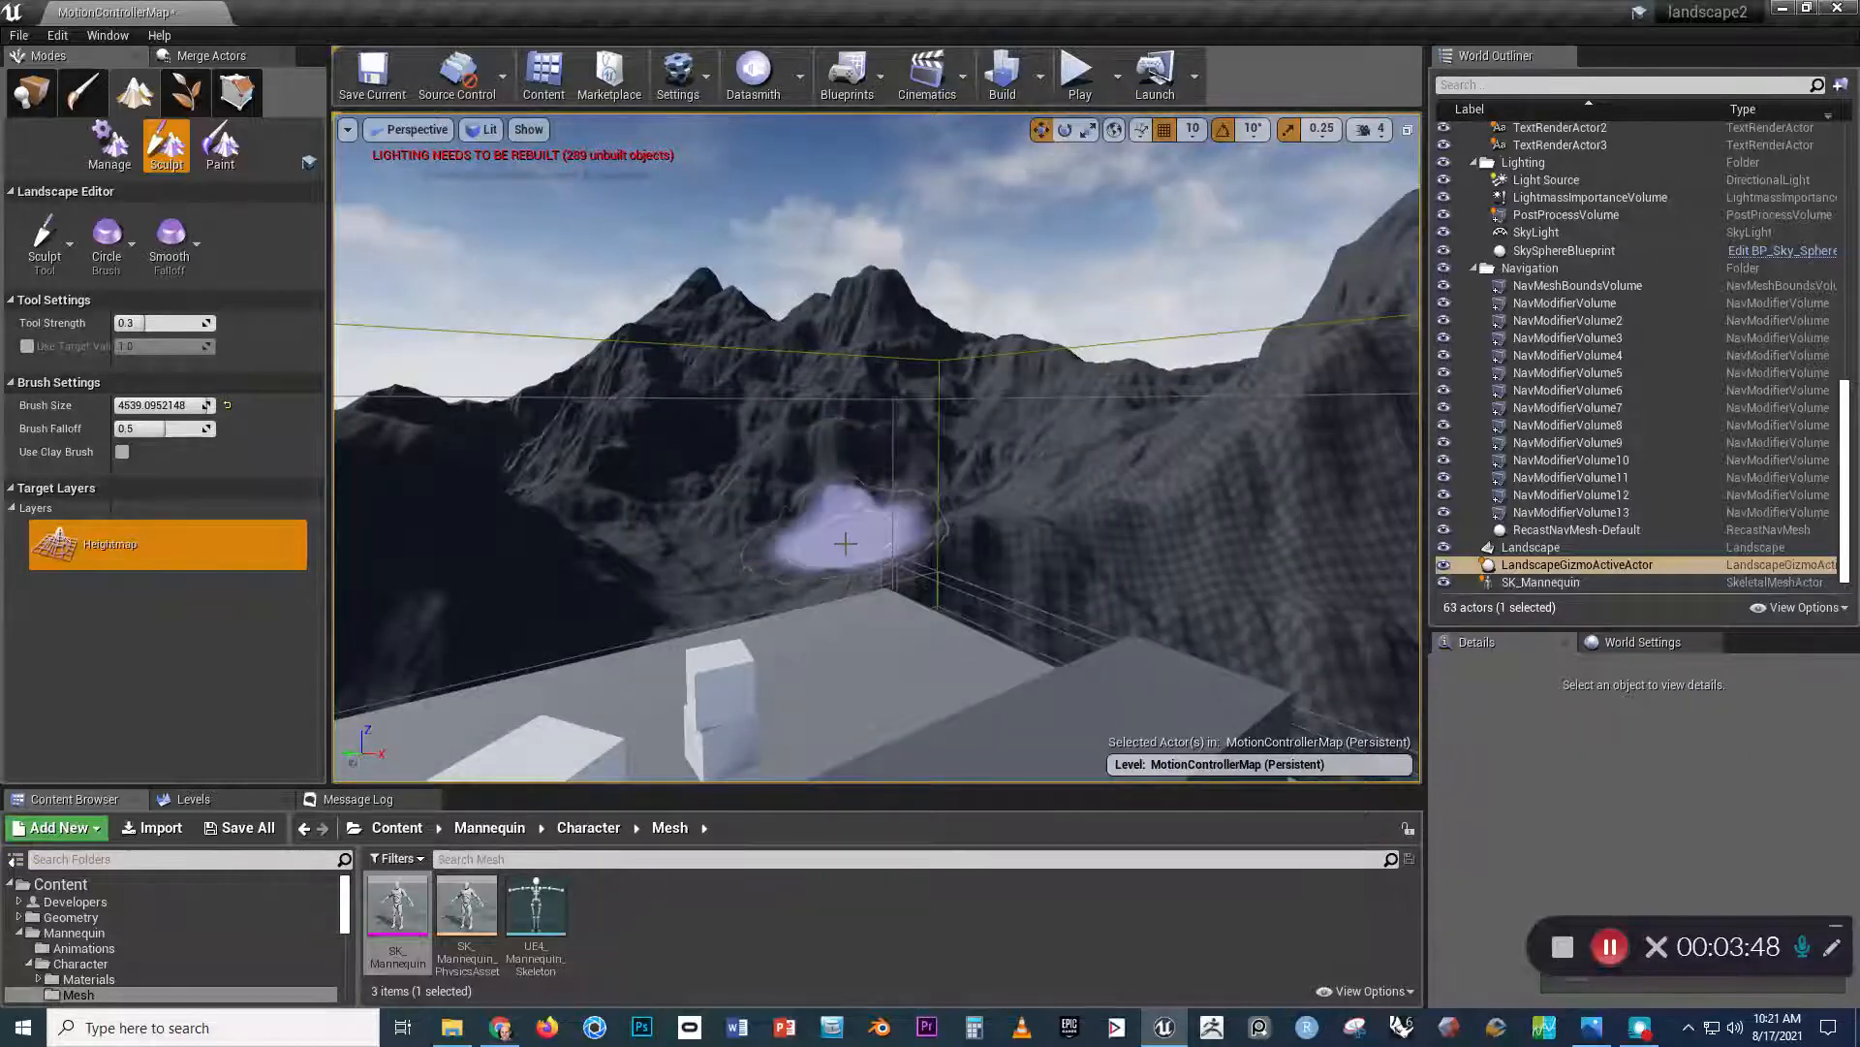
{"action": "mouse_move", "coordinate": [847, 515]}
{"action": "right_mouse_down"}
{"action": "mouse_move", "coordinate": [824, 531]}
{"action": "mouse_move", "coordinate": [833, 518]}
{"action": "right_mouse_up"}
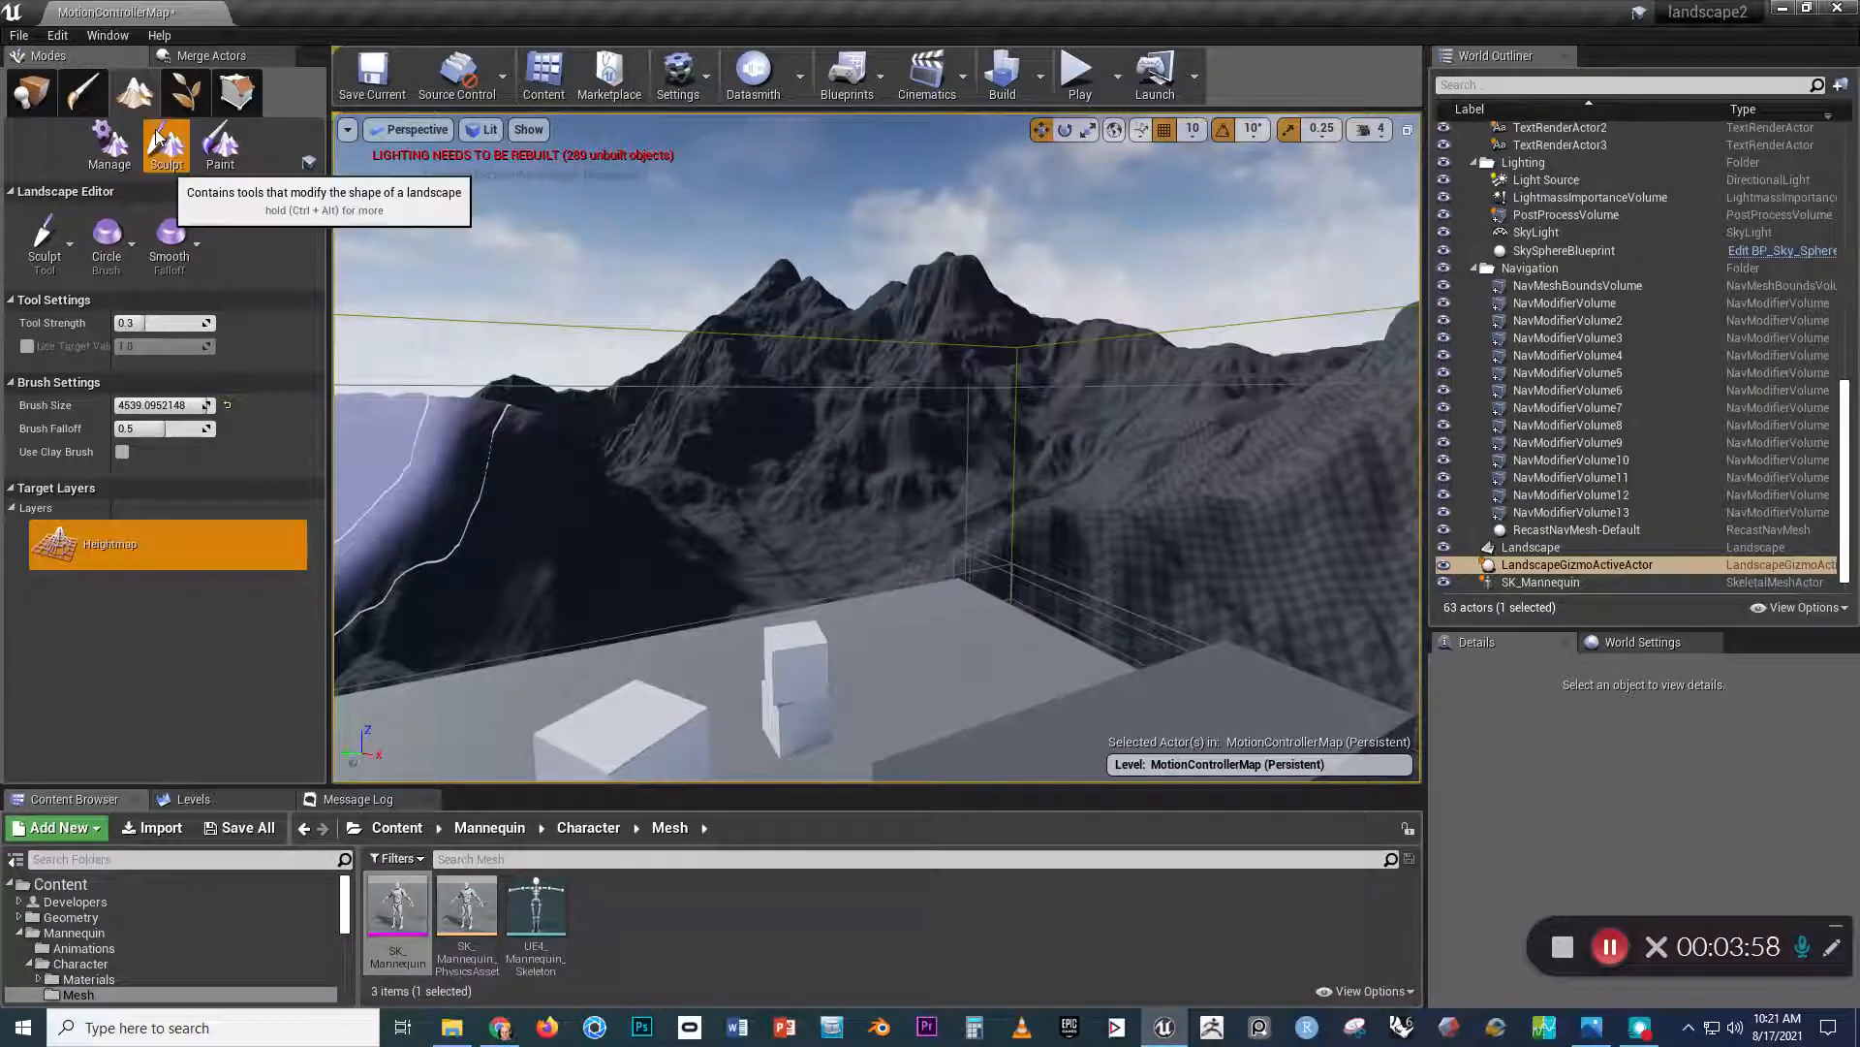
Leave landscape editing for Place mode, select the landscape and set its Z scale to 50
{"action": "left_click", "coordinate": [32, 94]}
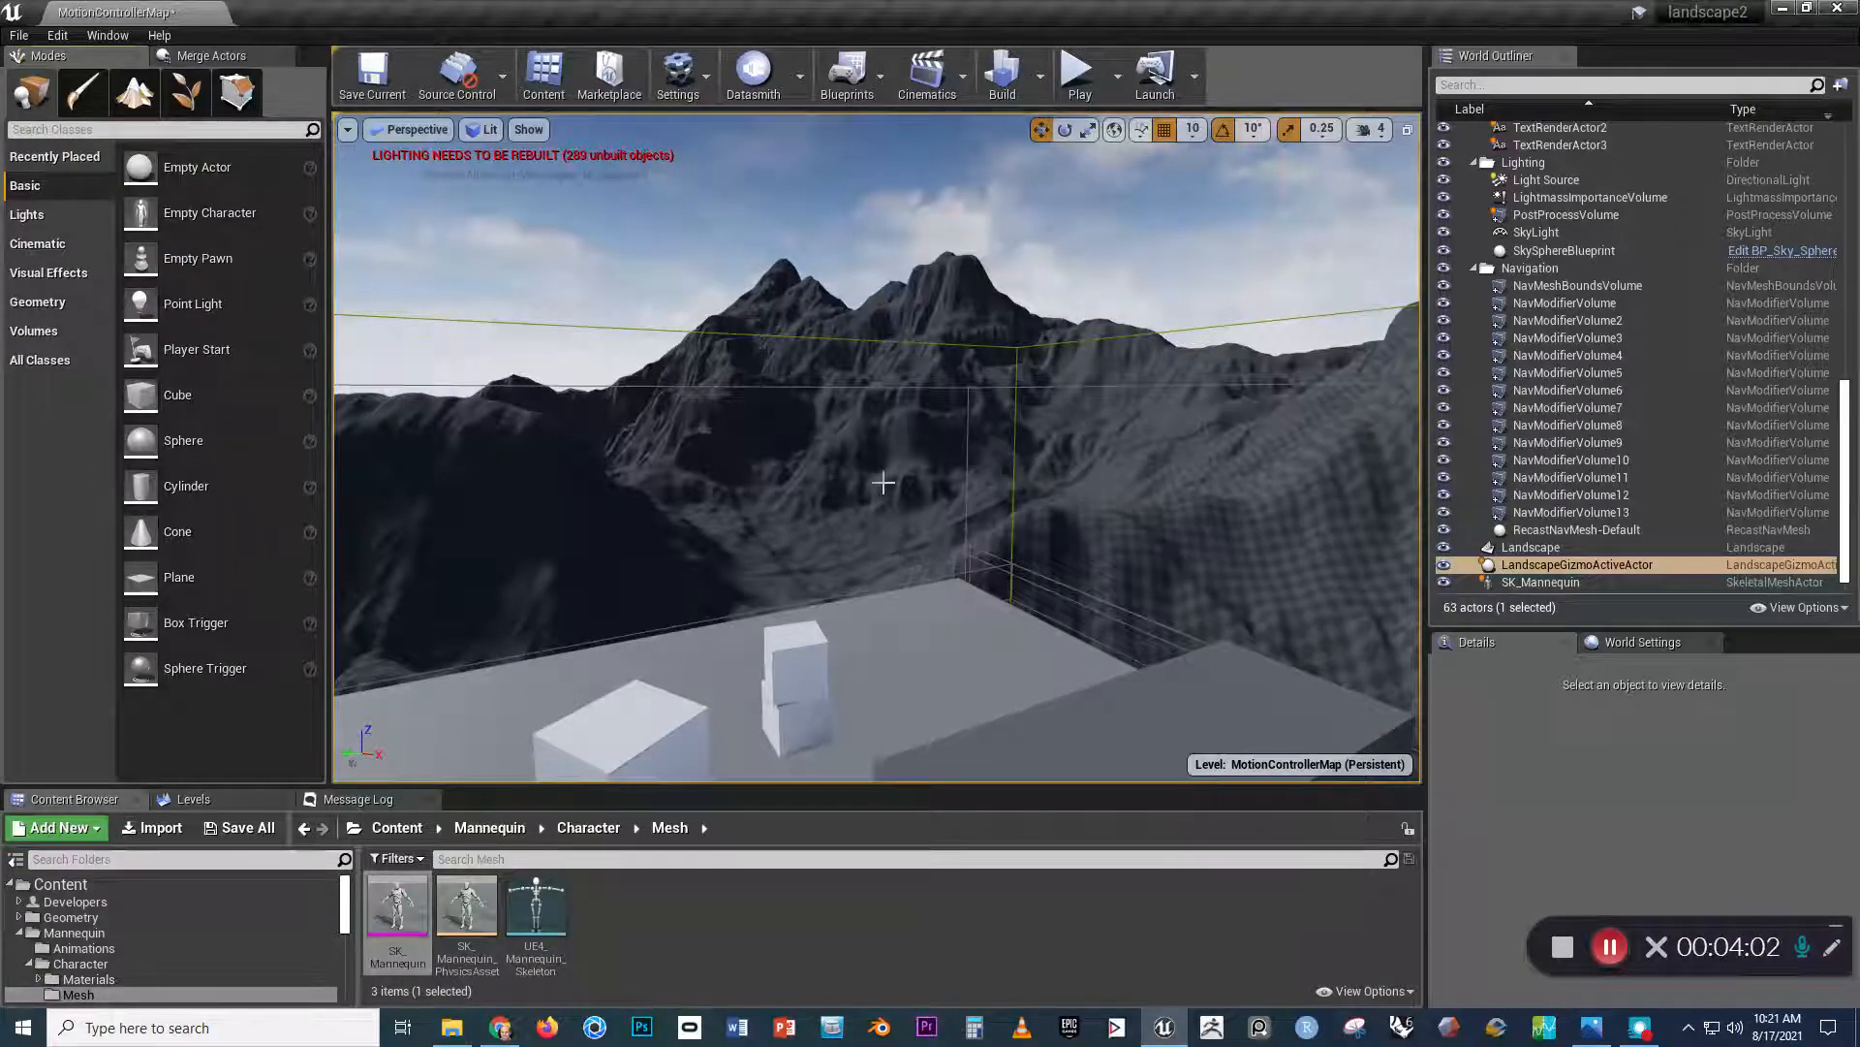
{"action": "left_click", "coordinate": [883, 482]}
{"action": "right_click_drag", "start_coordinate": [972, 503], "coordinate": [958, 473]}
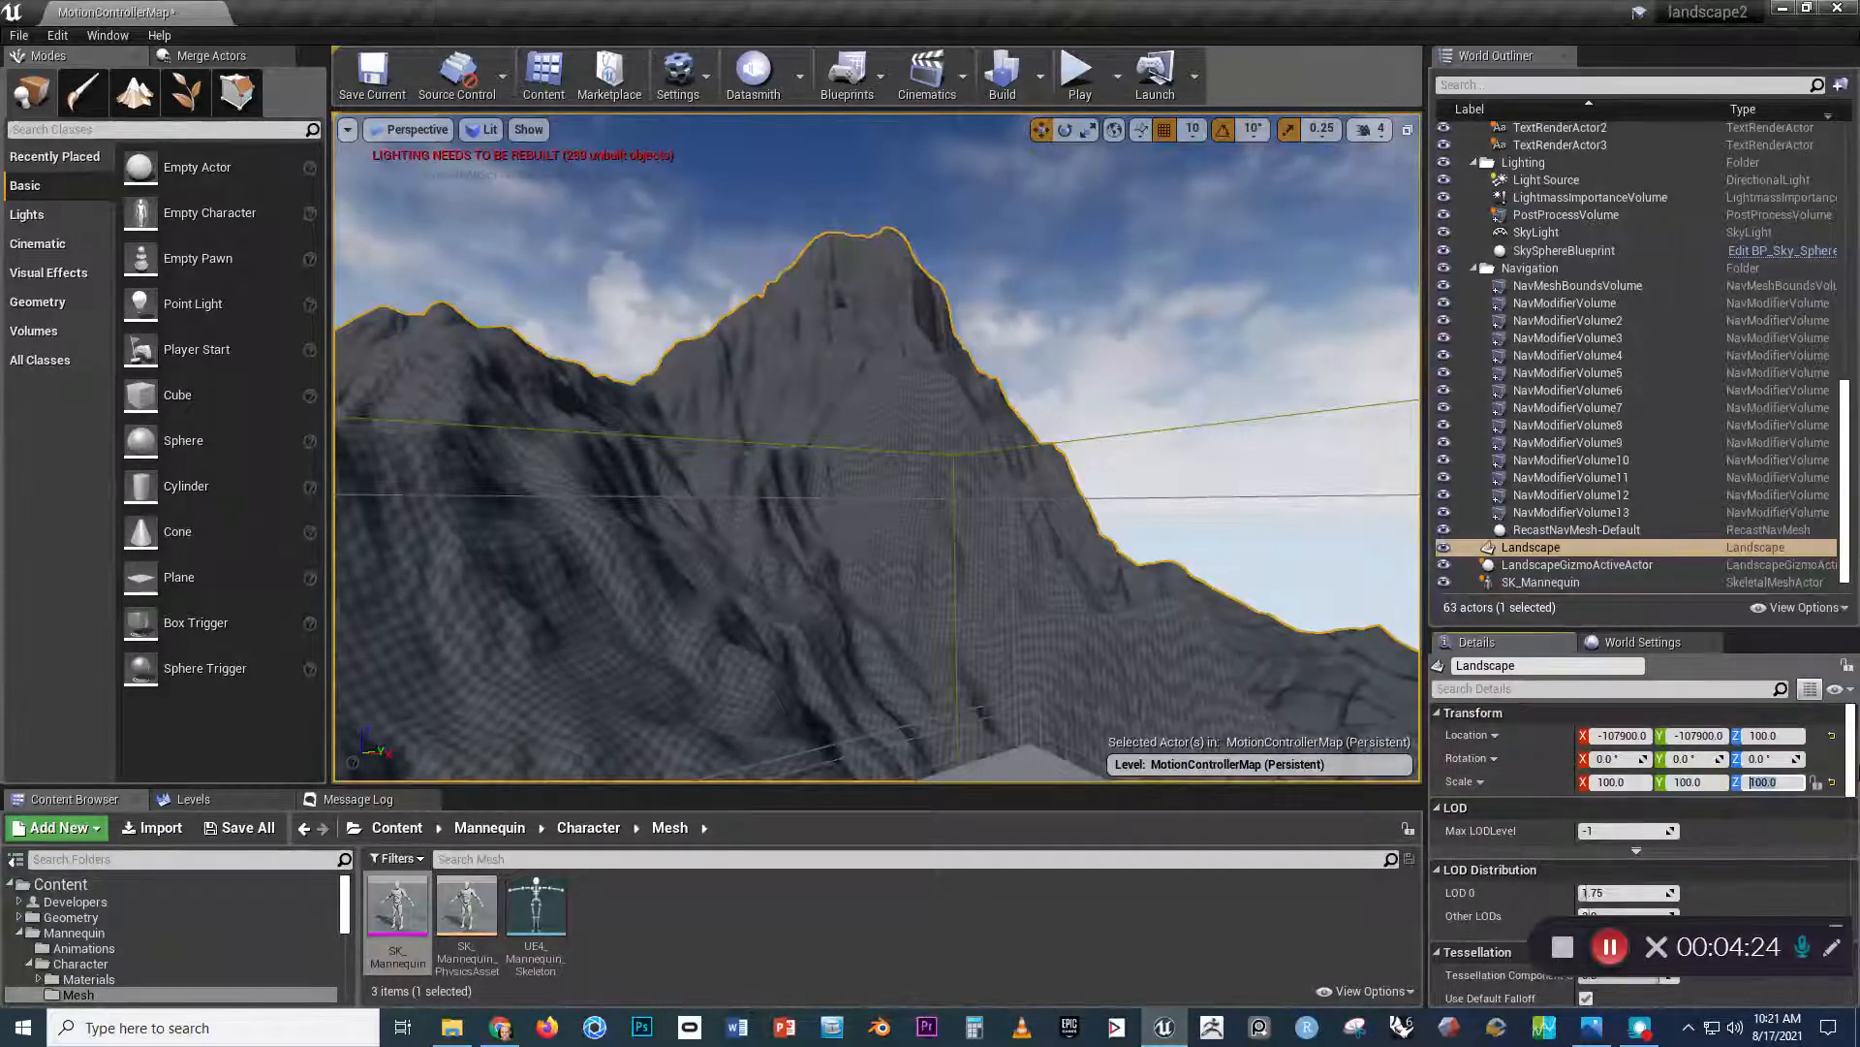
{"action": "key", "text": "Return"}
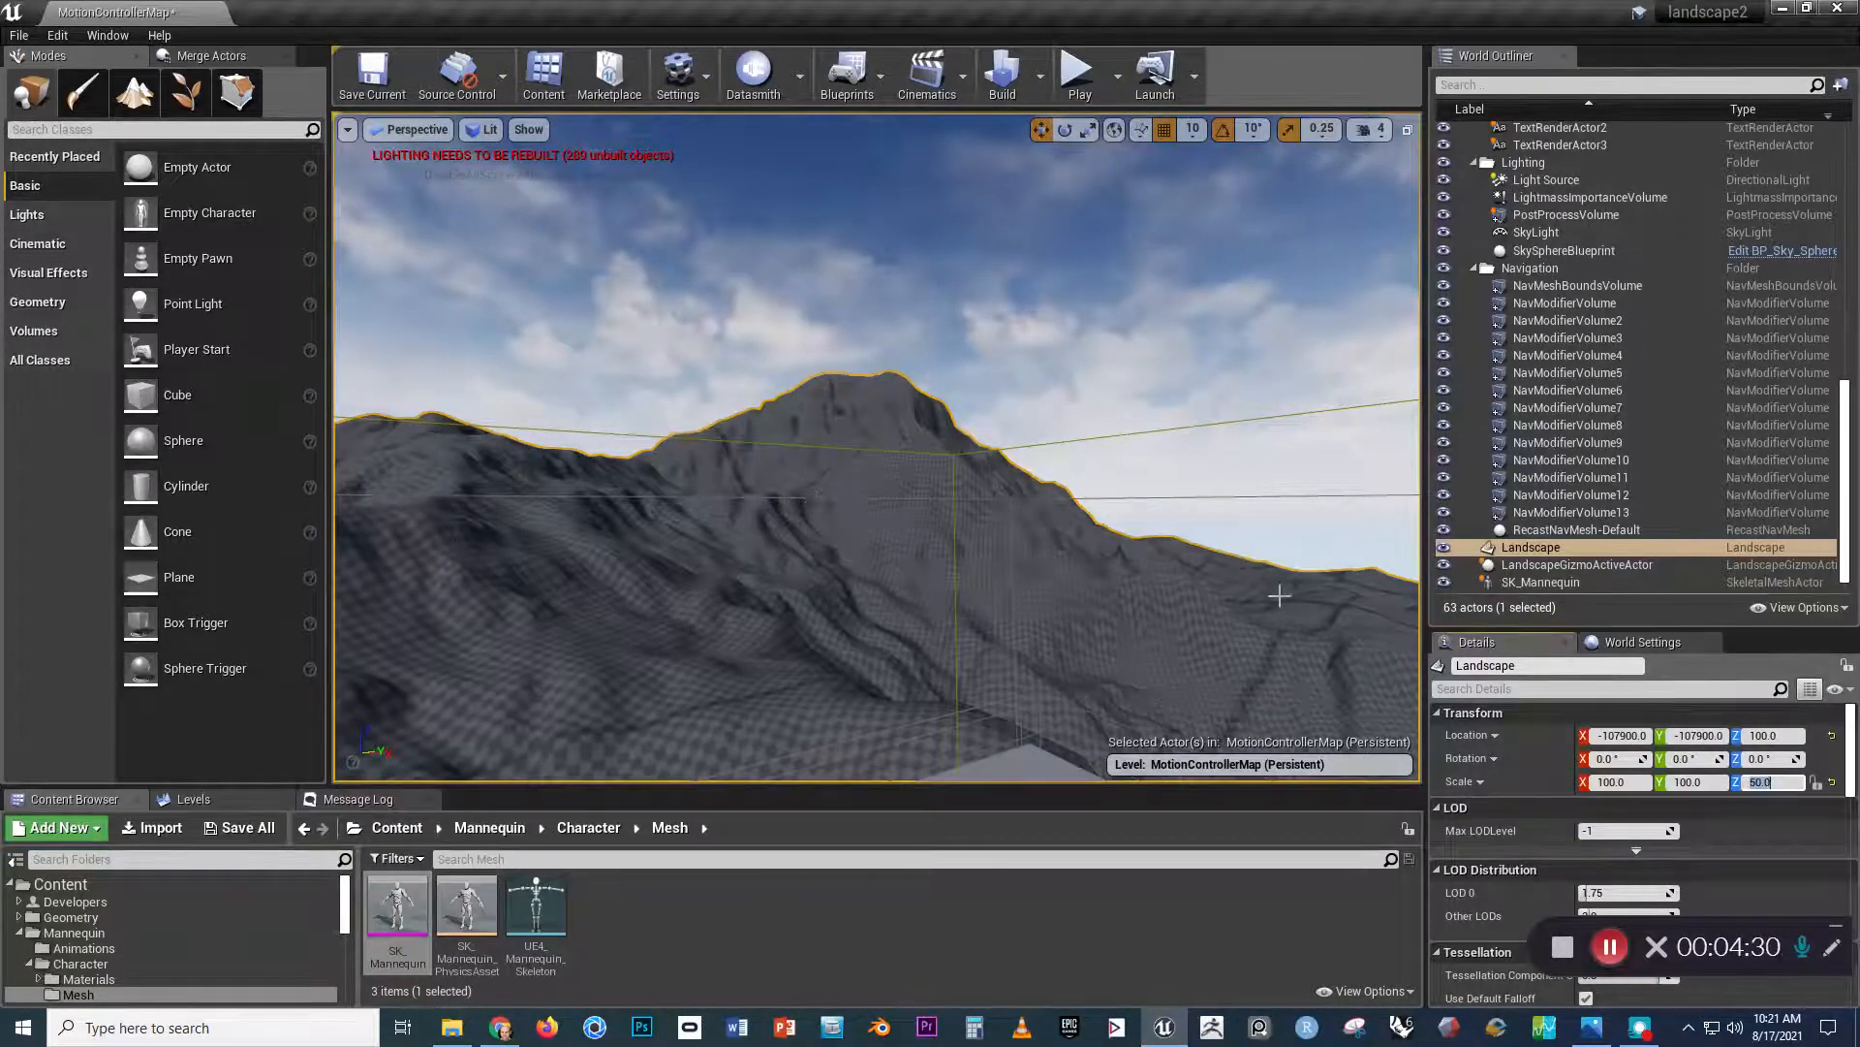
Scale the landscape down proportionally by setting its X scale to 50 with the ratio locked
{"action": "right_click_drag", "start_coordinate": [984, 563], "coordinate": [1027, 589]}
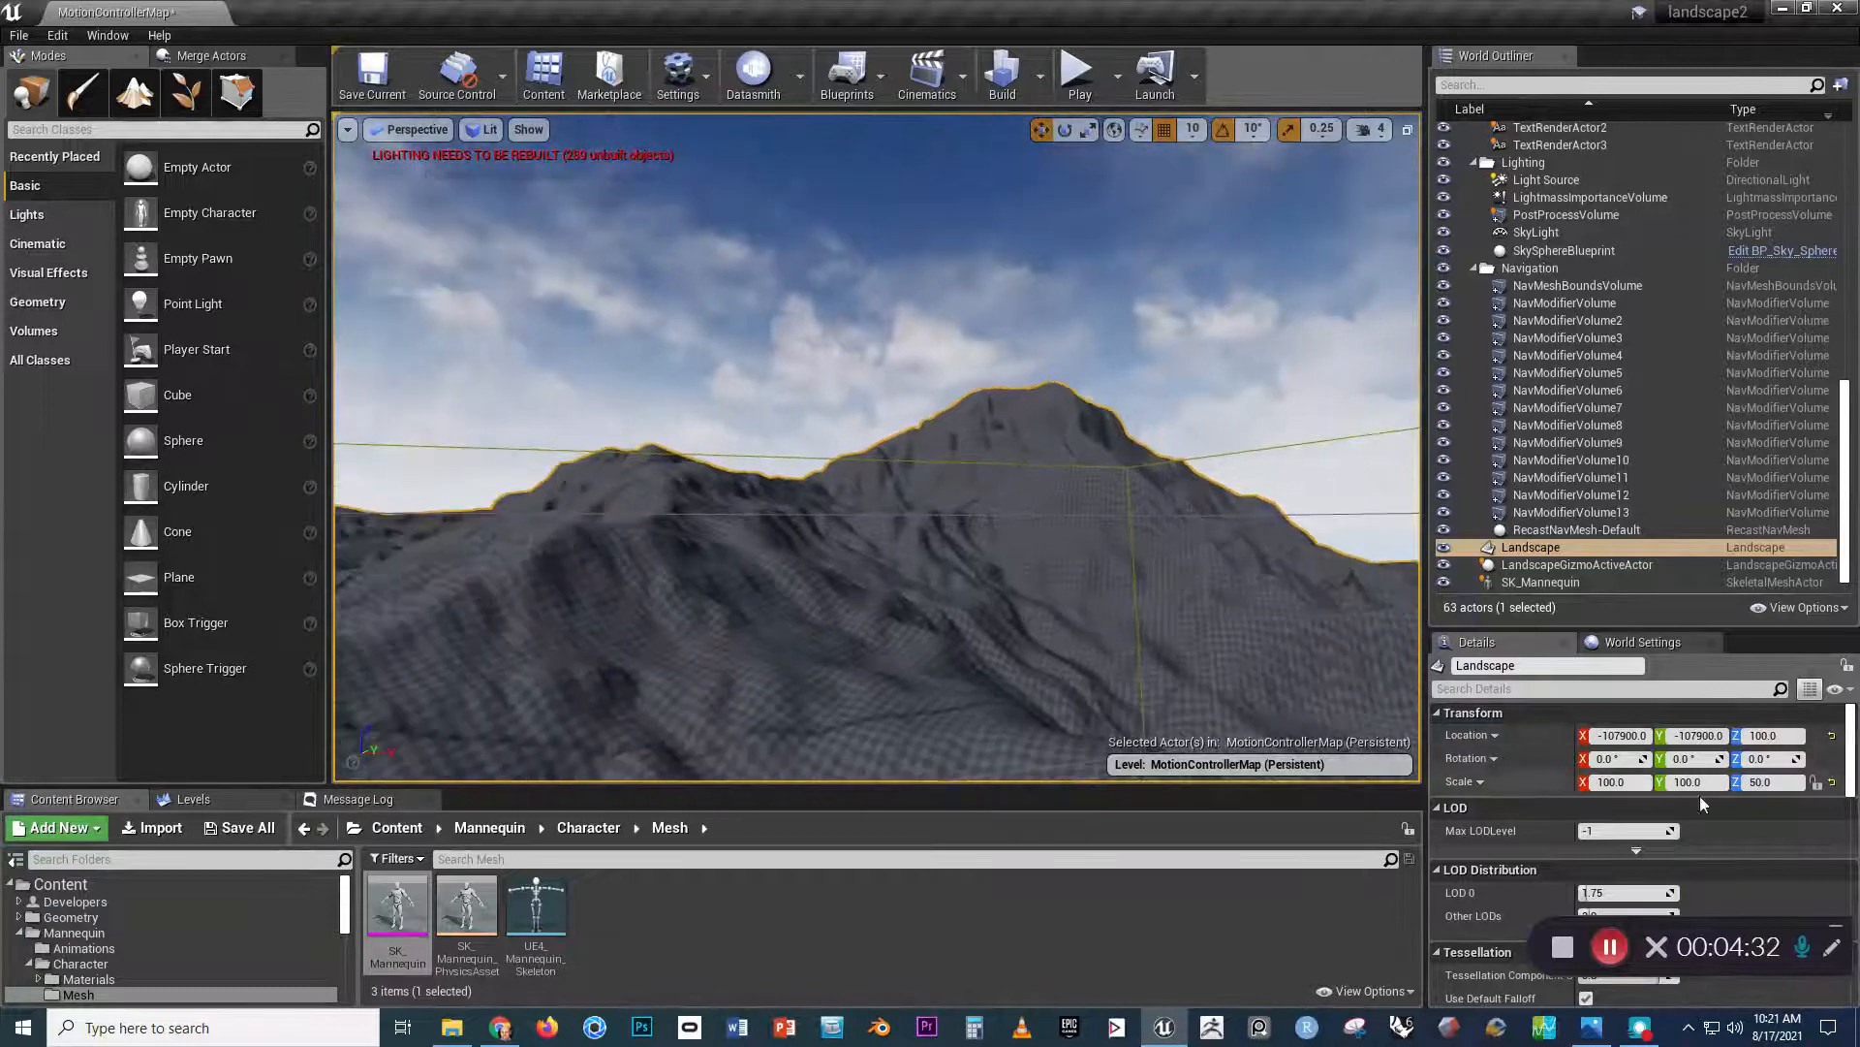
{"action": "right_click_drag", "start_coordinate": [1236, 582], "coordinate": [1237, 582]}
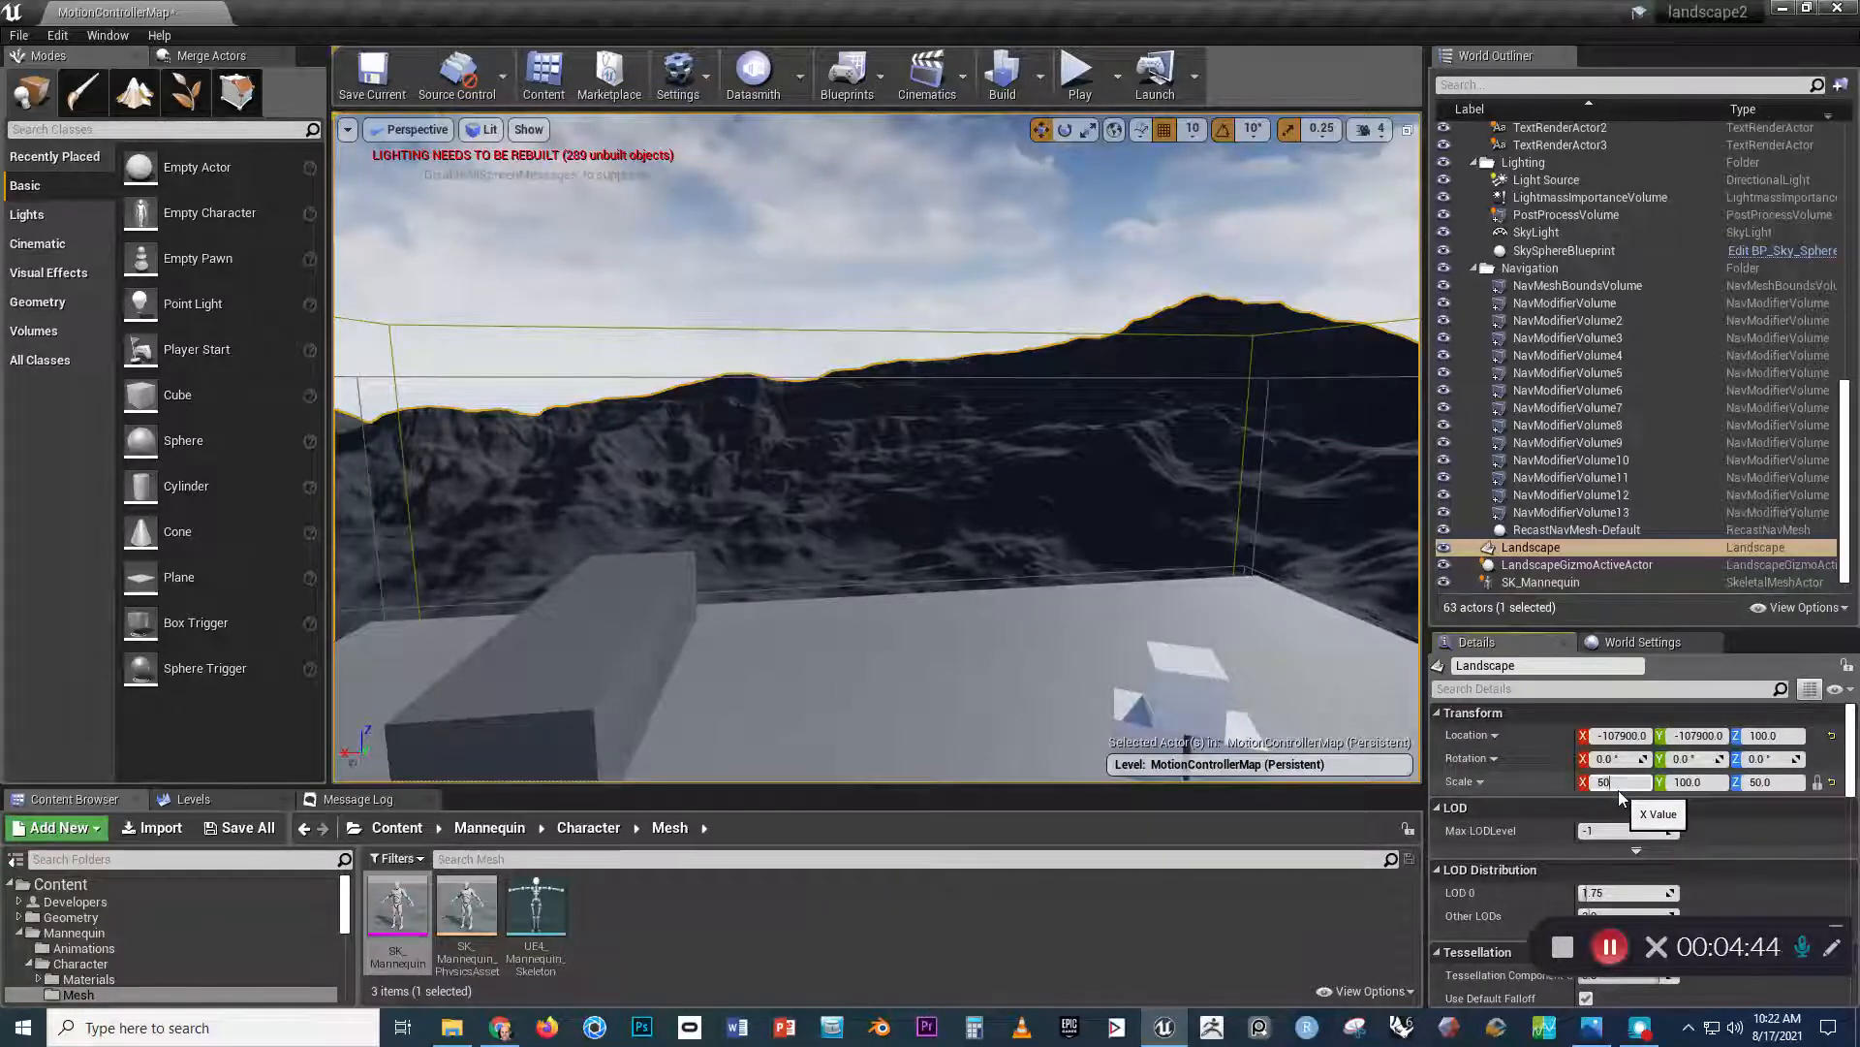
{"action": "type", "text": "50"}
{"action": "key", "text": "Return"}
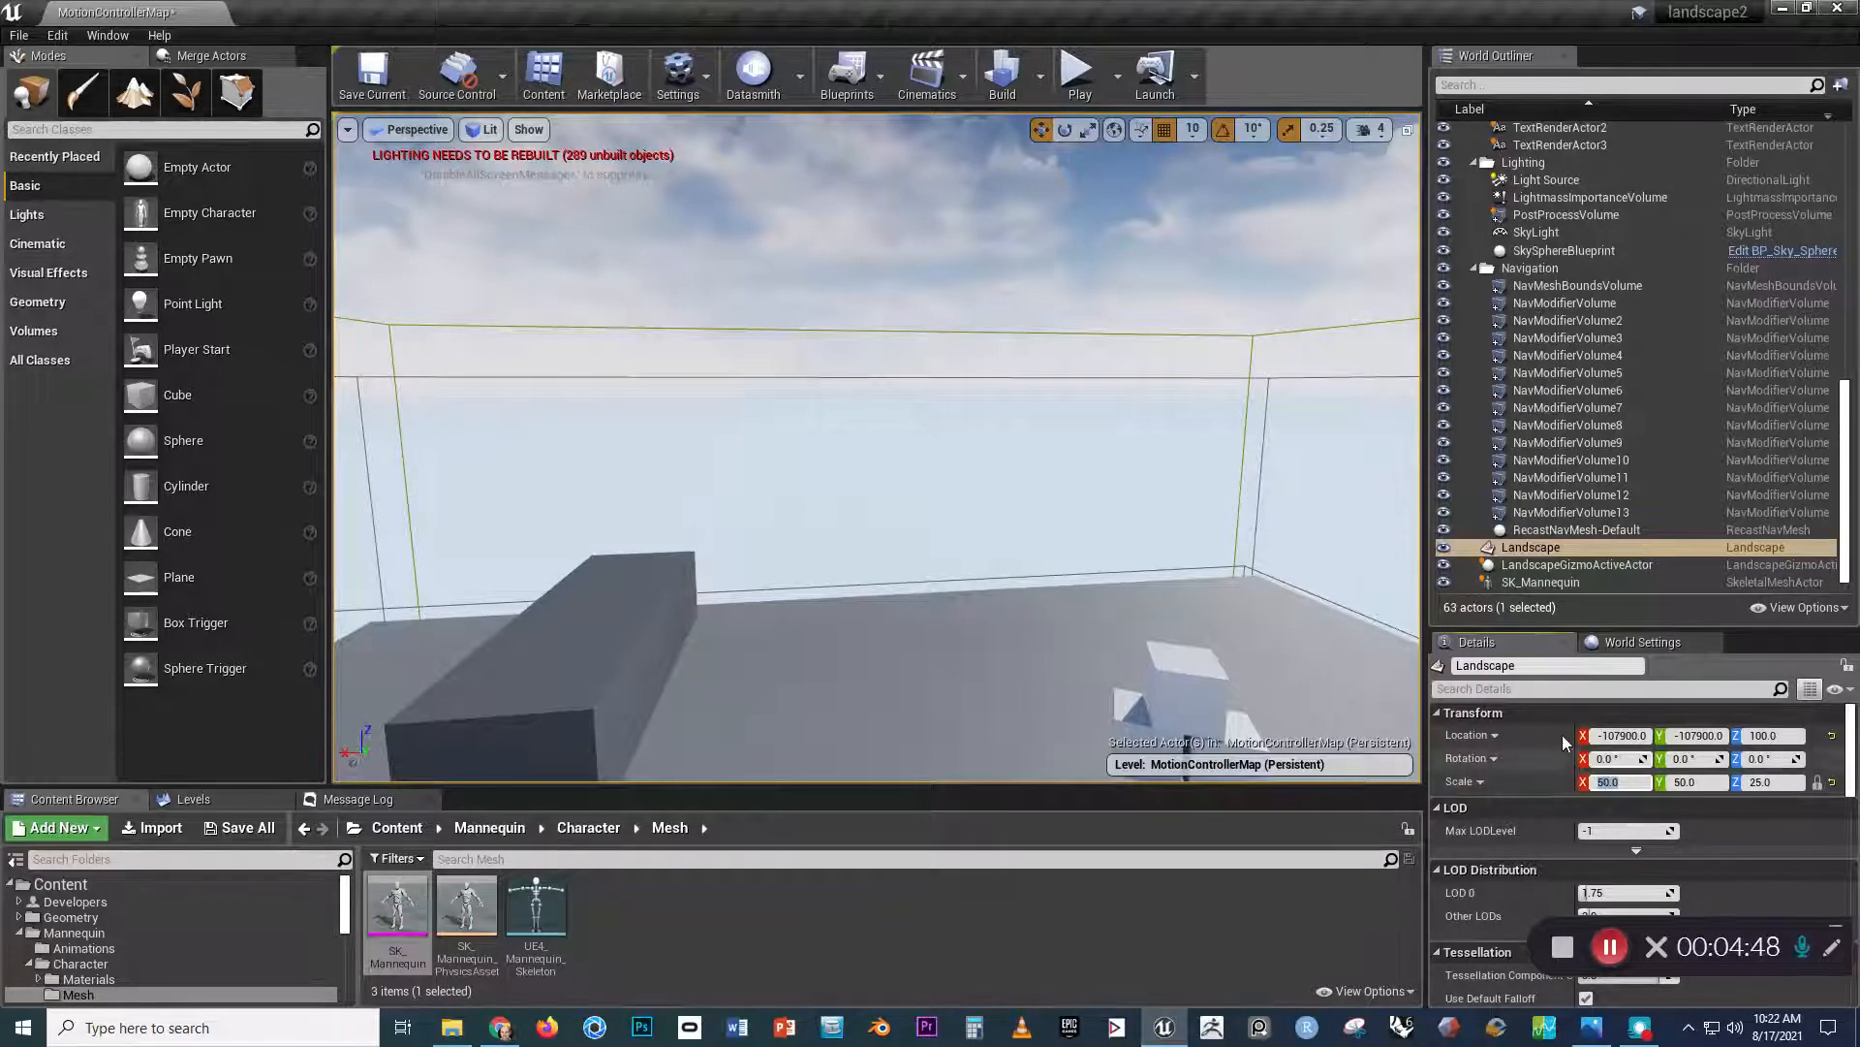
In the top orthographic view, move the landscape to about X -53160, Y -51490 so it is centred around the platform
{"action": "key", "text": "f"}
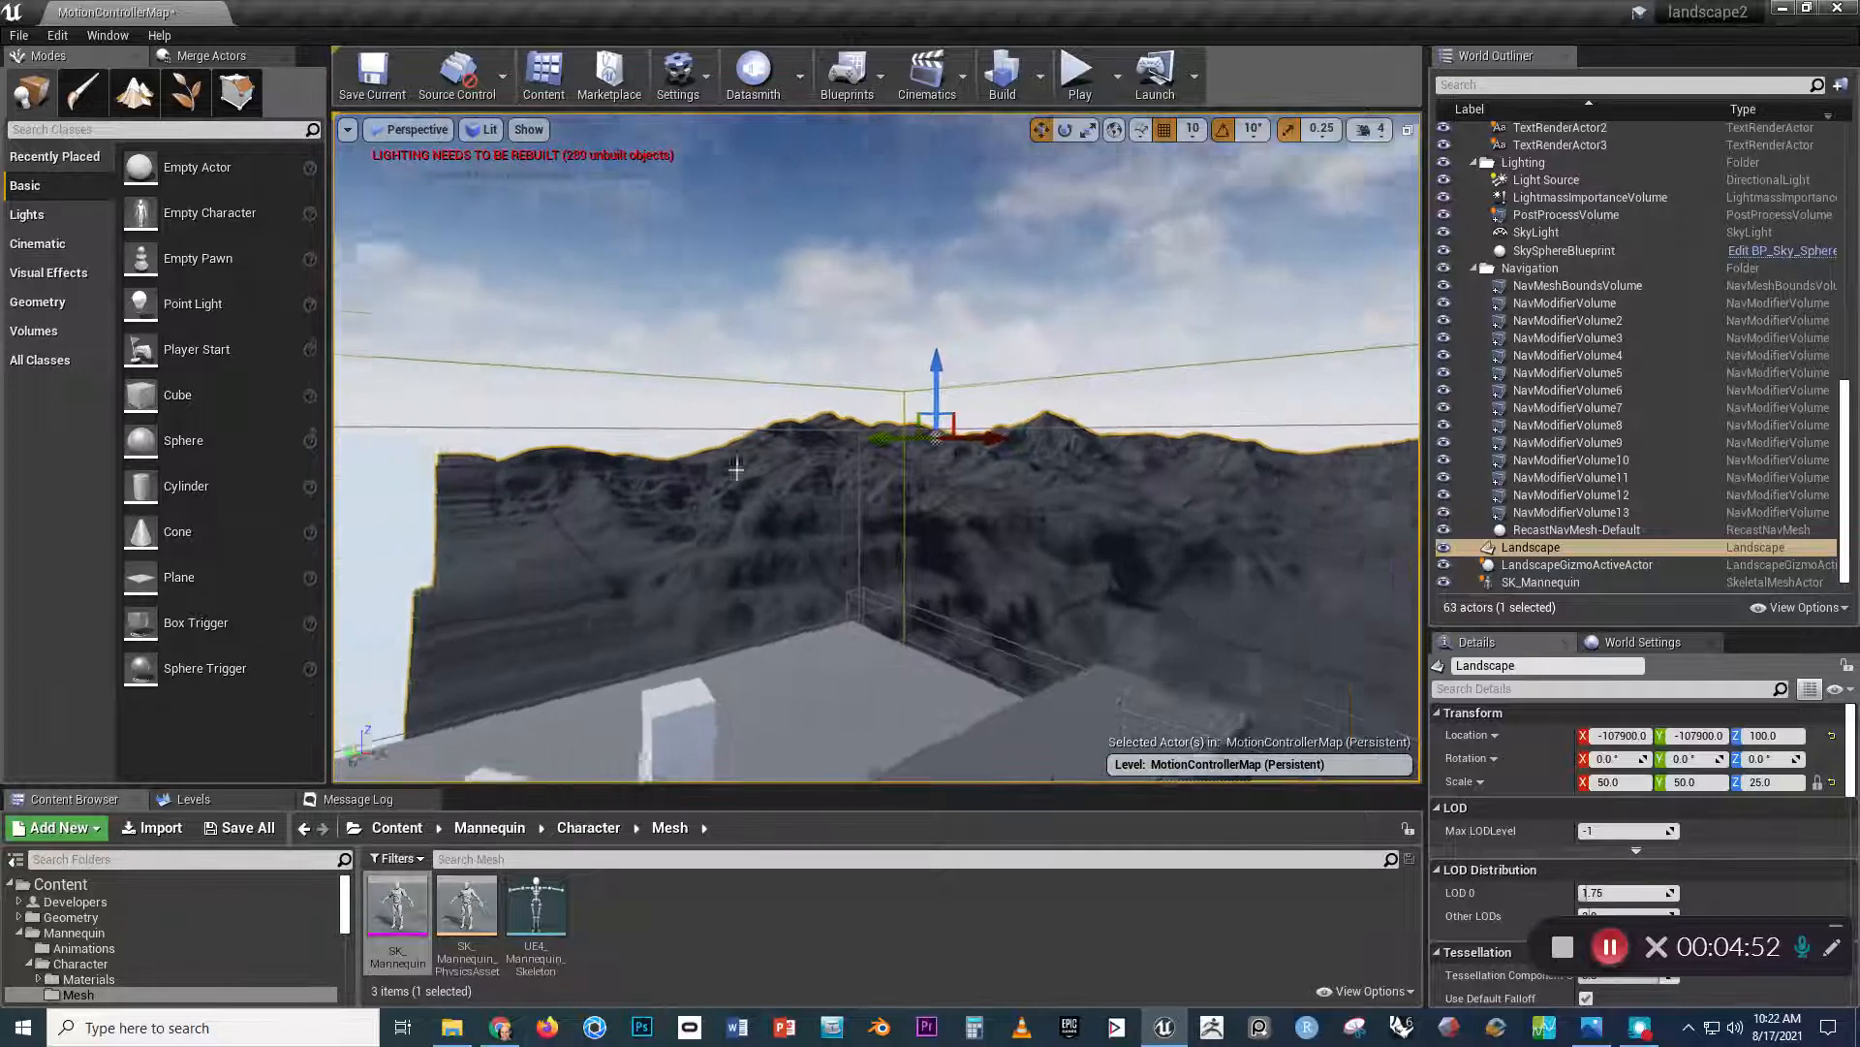
{"action": "left_click", "coordinate": [416, 130]}
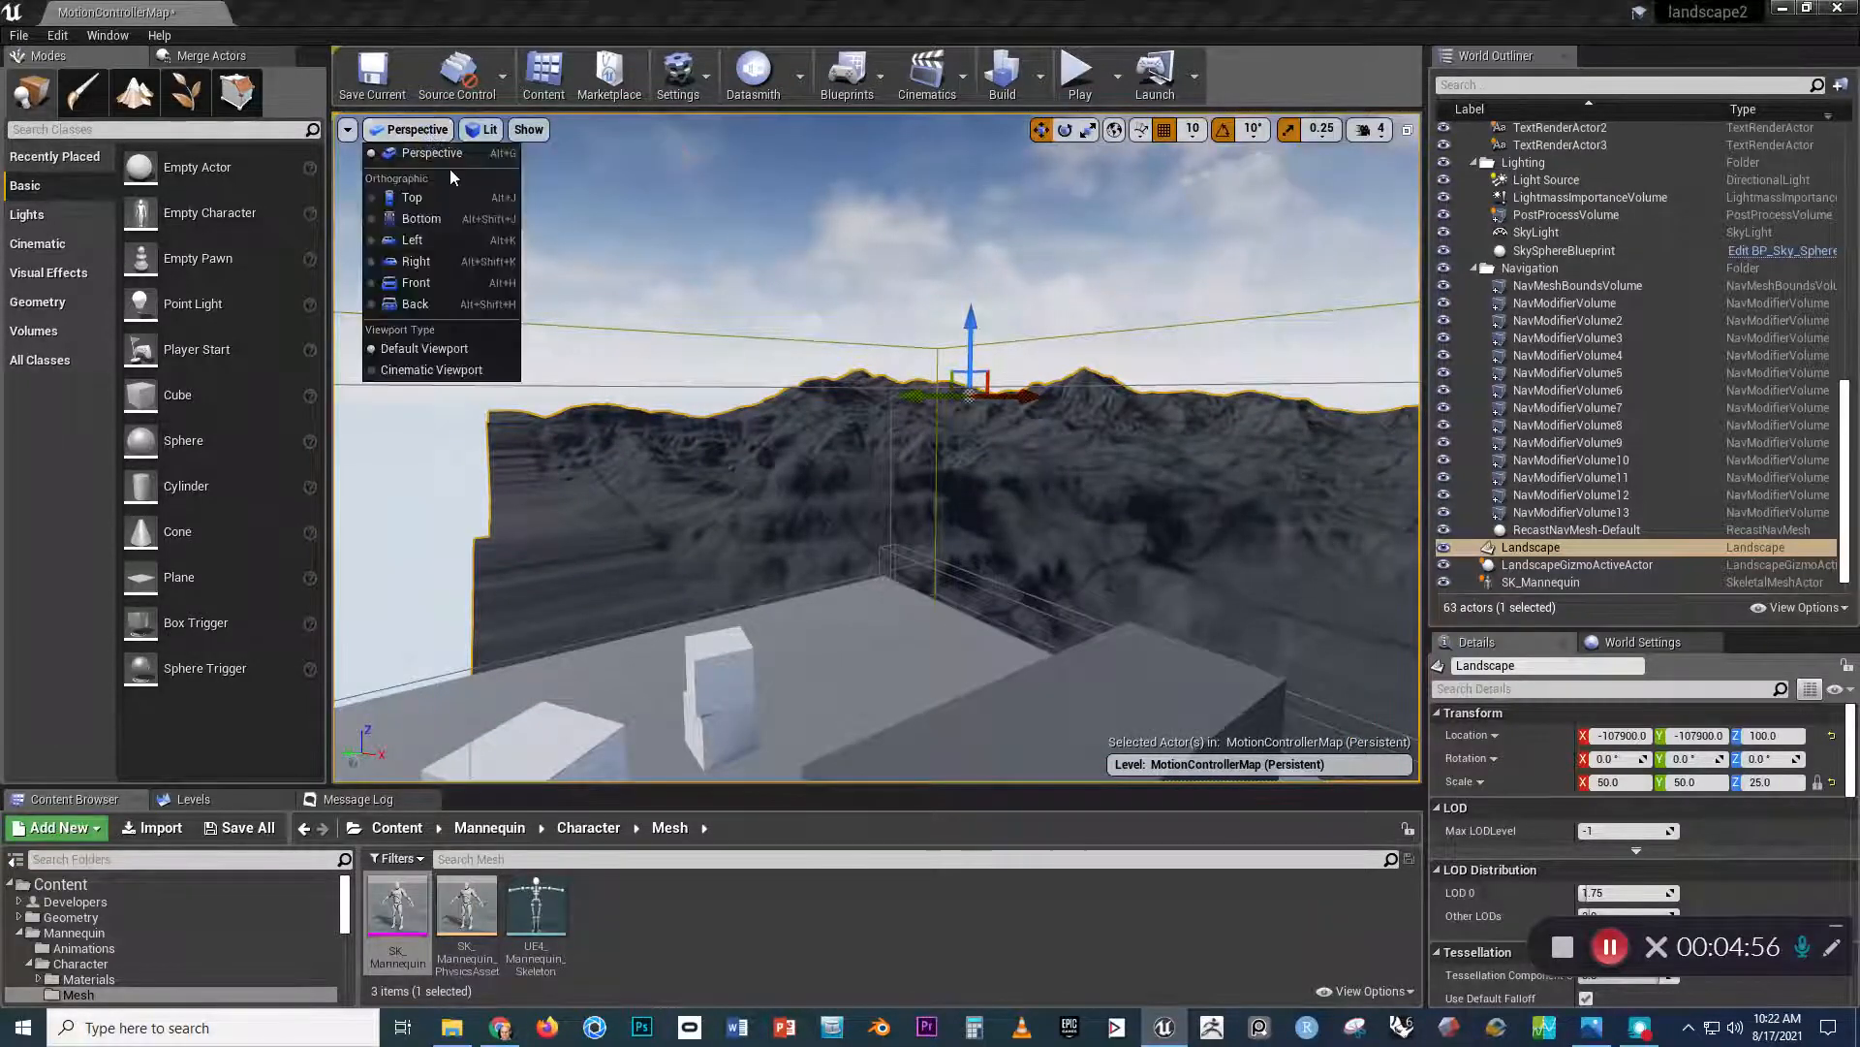
{"action": "left_click", "coordinate": [445, 197]}
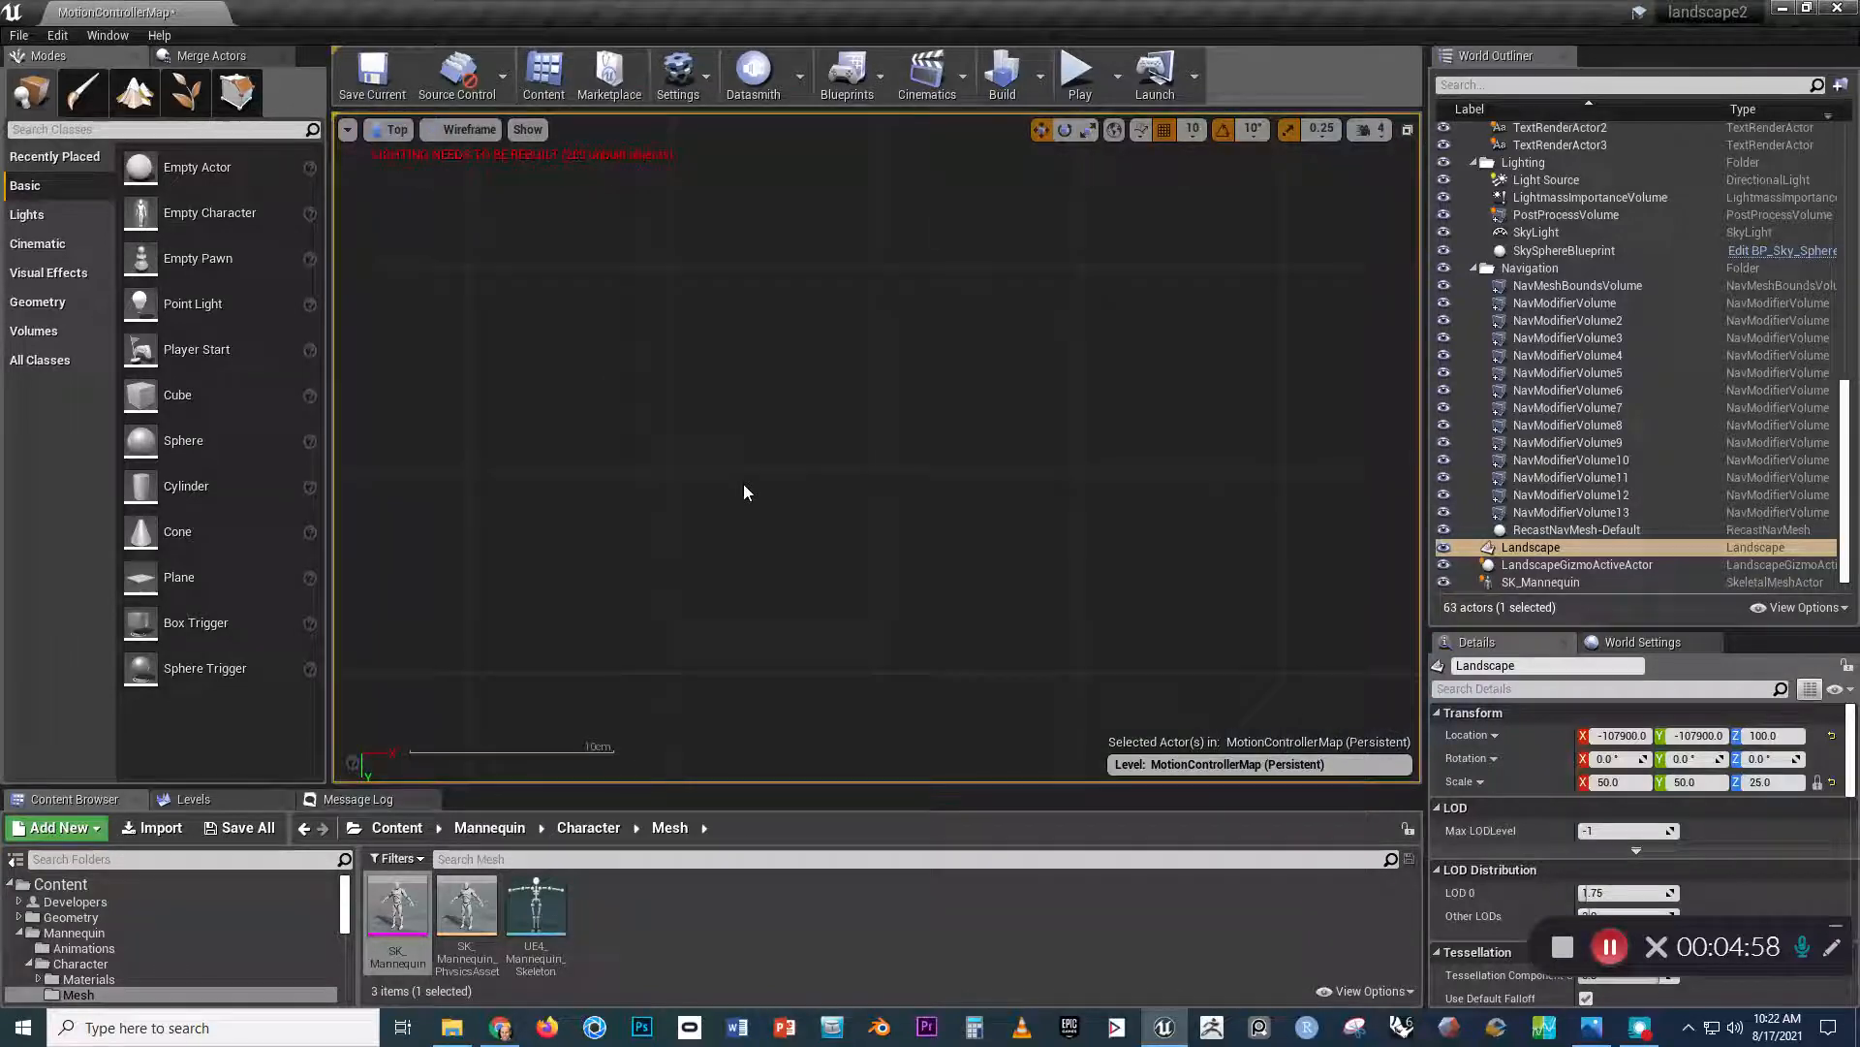
{"action": "key", "text": "f"}
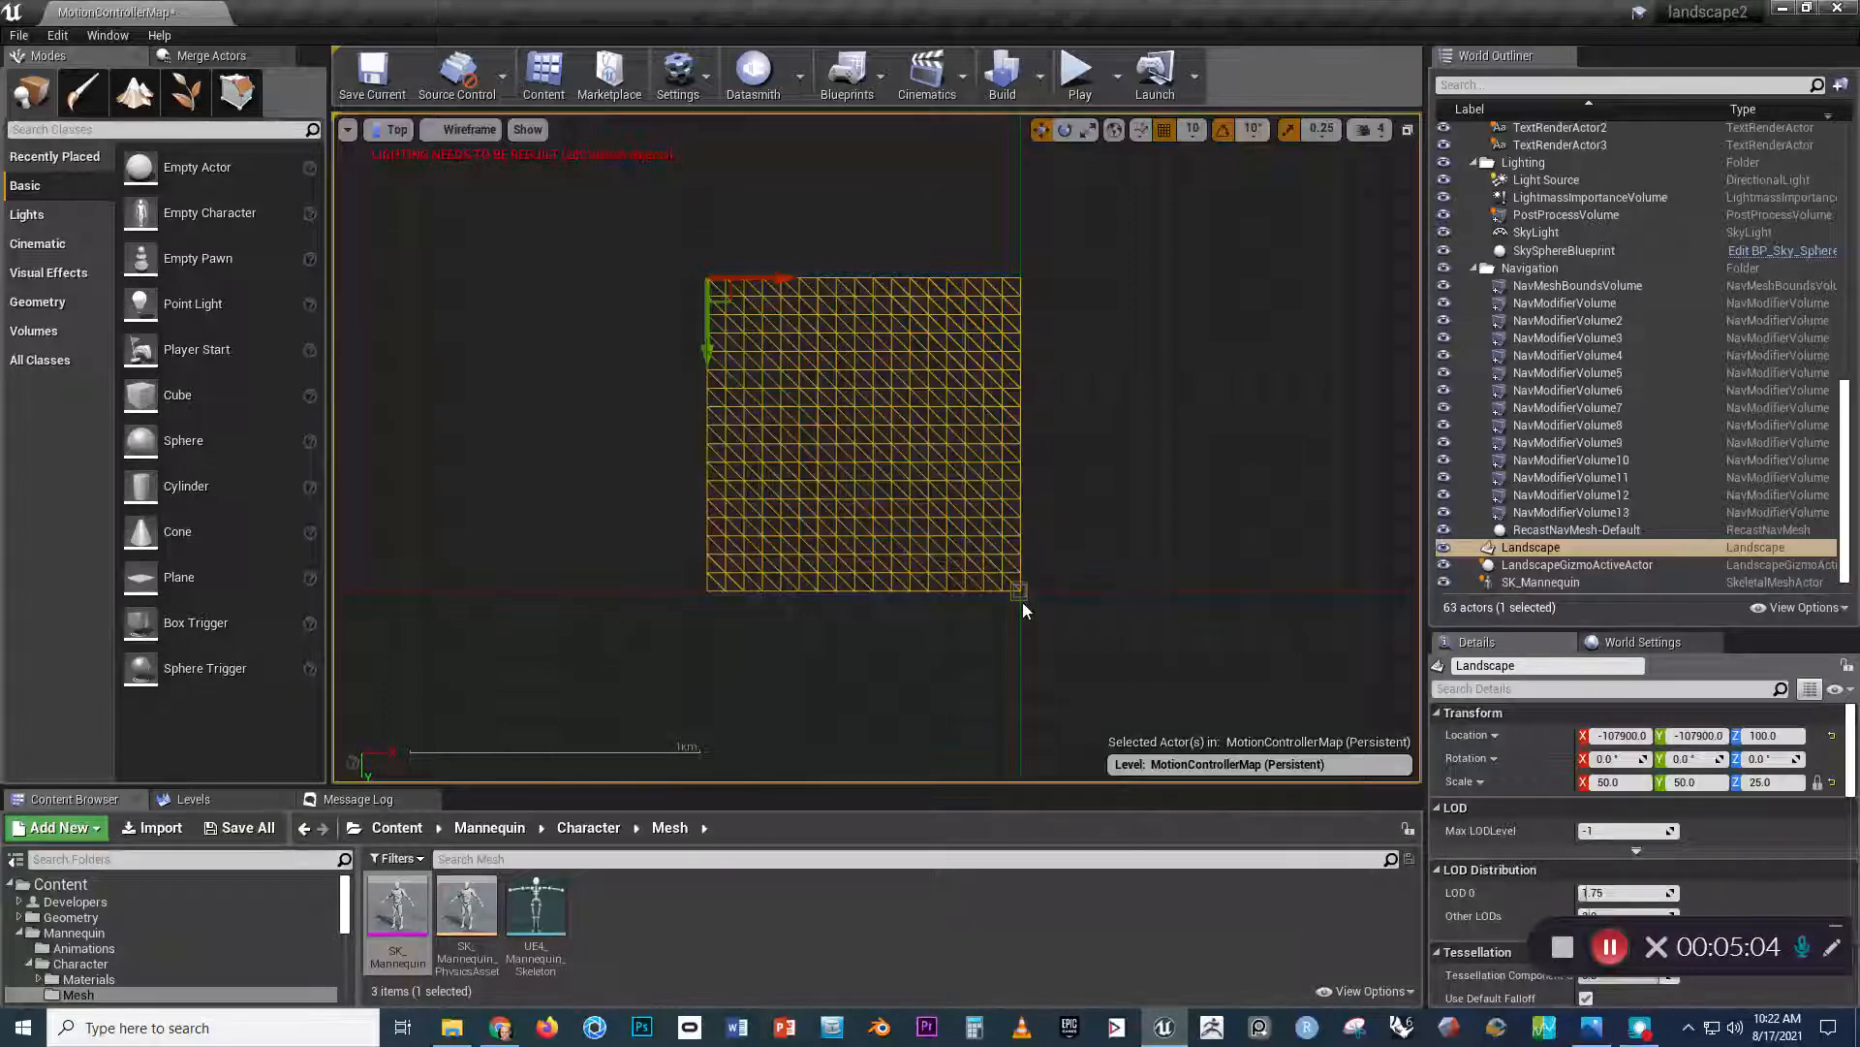
{"action": "right_click_drag", "start_coordinate": [1042, 590], "coordinate": [960, 520]}
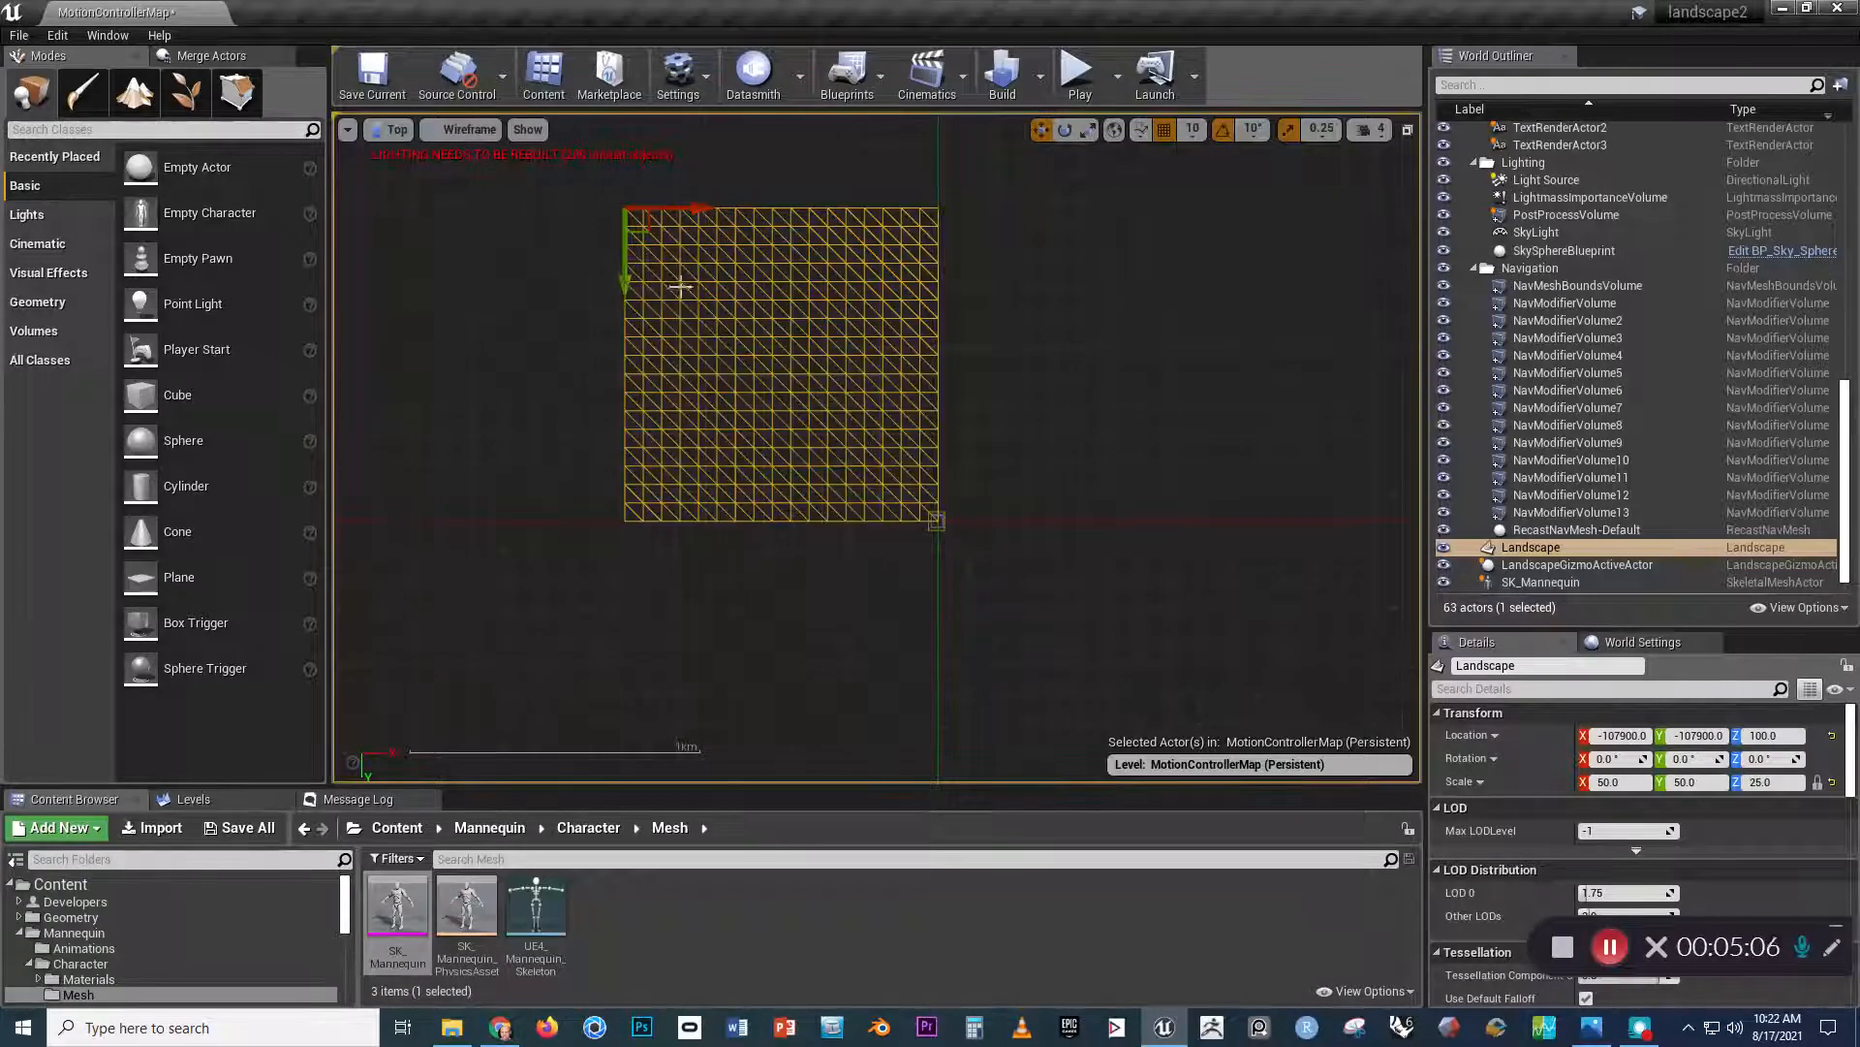
{"action": "left_click_drag", "start_coordinate": [645, 233], "coordinate": [804, 398]}
{"action": "scroll", "coordinate": [803, 399], "scroll_direction": "up", "scroll_amount": 4}
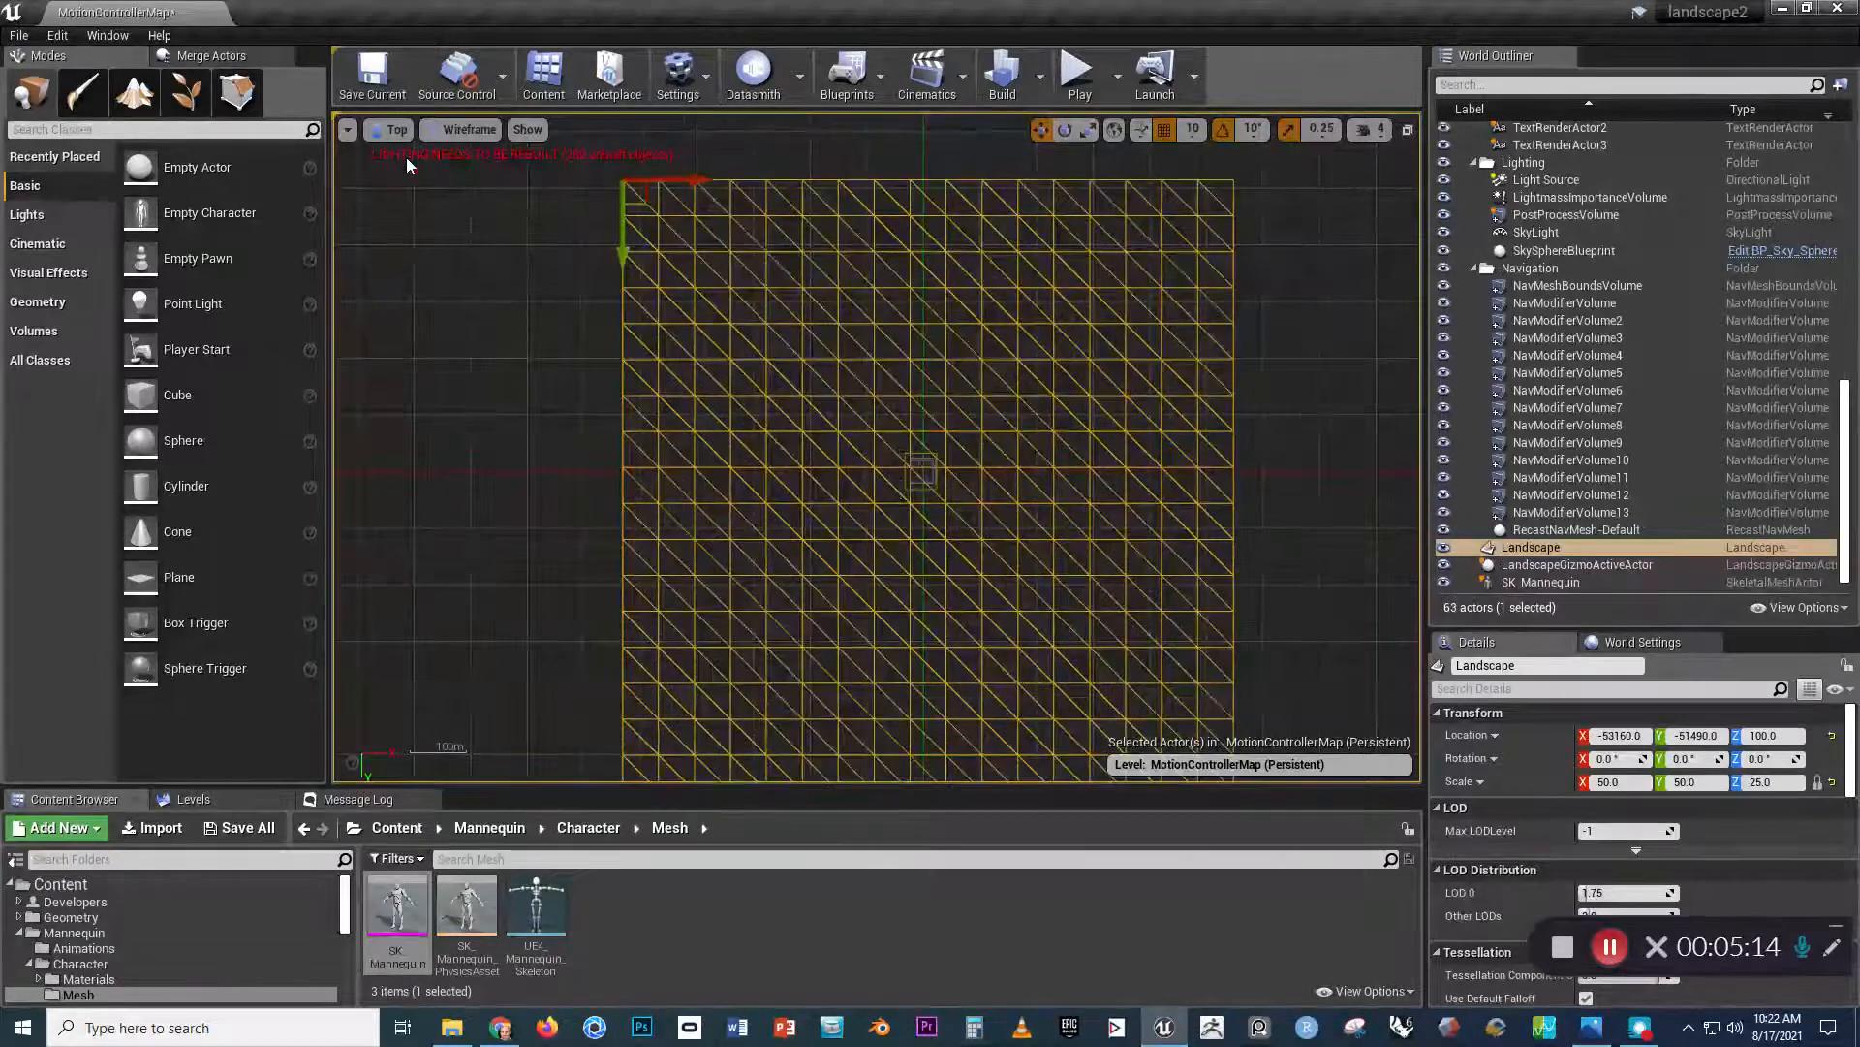
Return to the perspective view and shift the landscape to about X -43830, raising it to Z 700
{"action": "left_click", "coordinate": [392, 129]}
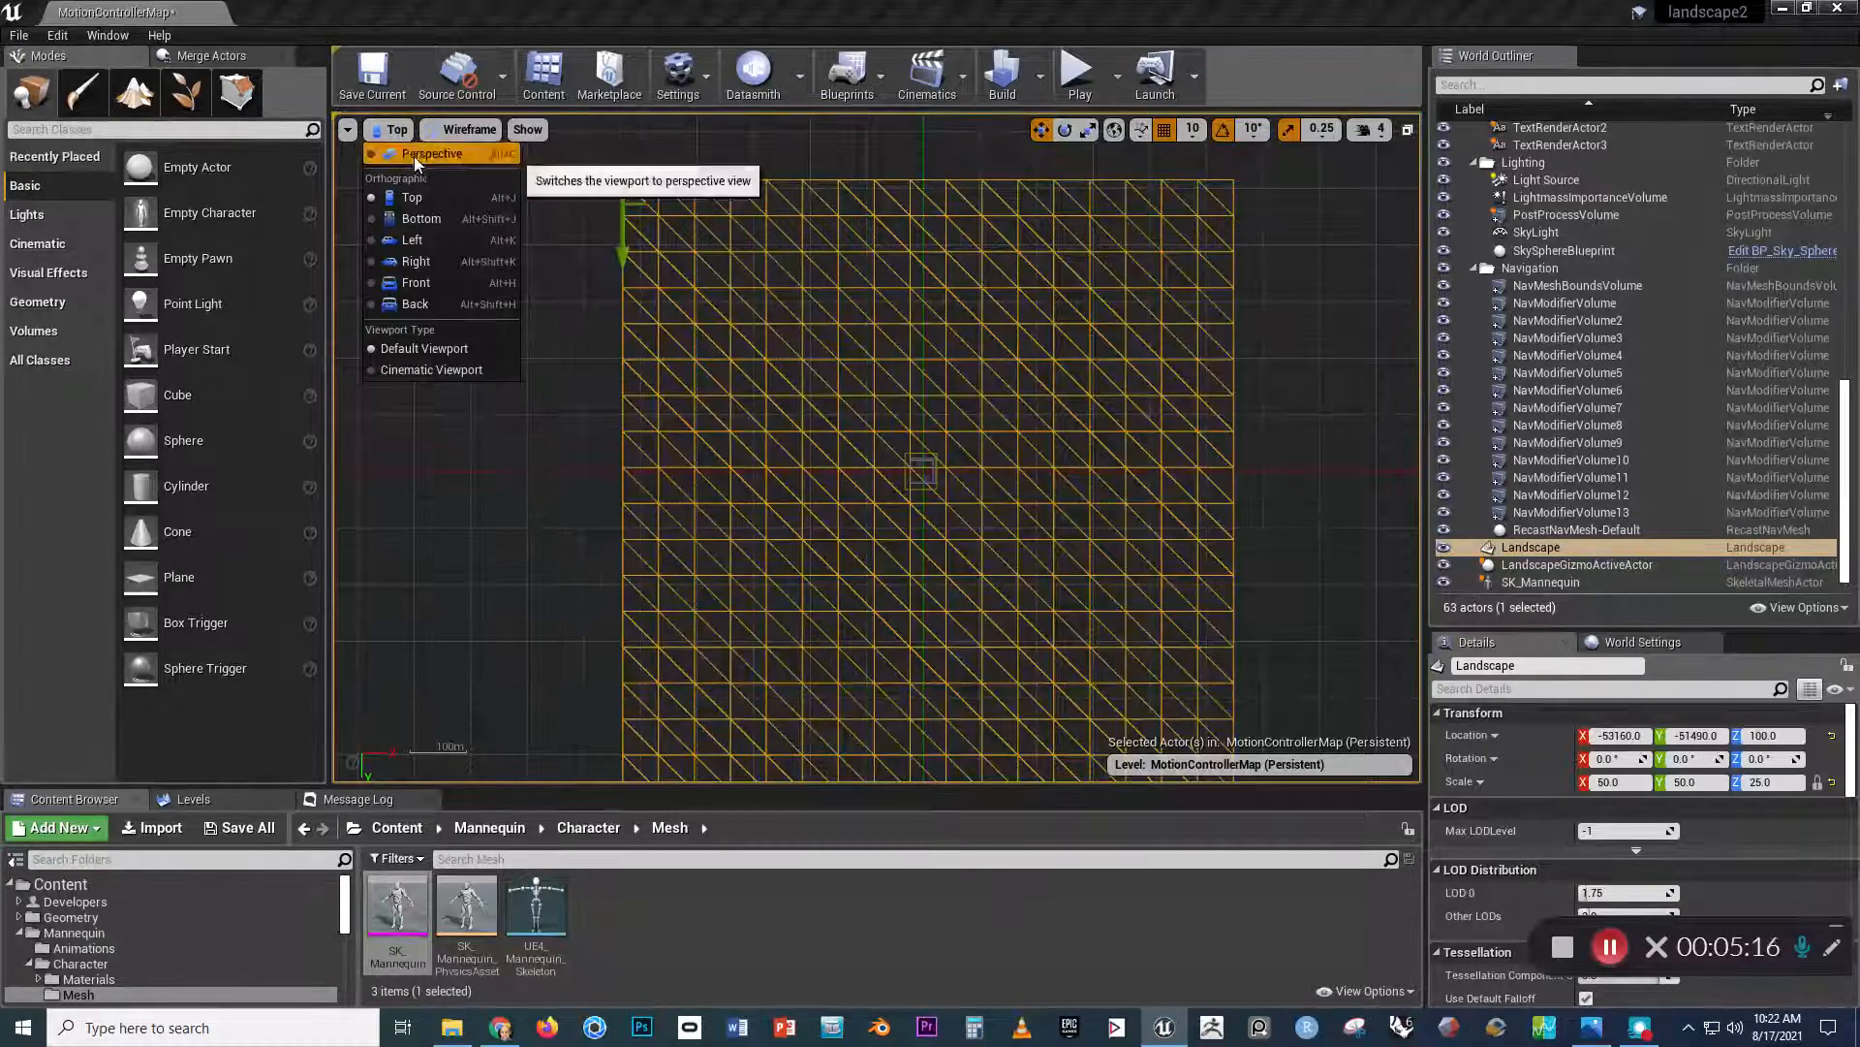
{"action": "left_click", "coordinate": [414, 155]}
{"action": "scroll", "coordinate": [859, 514], "scroll_direction": "up", "scroll_amount": 5}
{"action": "right_click_drag", "start_coordinate": [973, 514], "coordinate": [973, 514]}
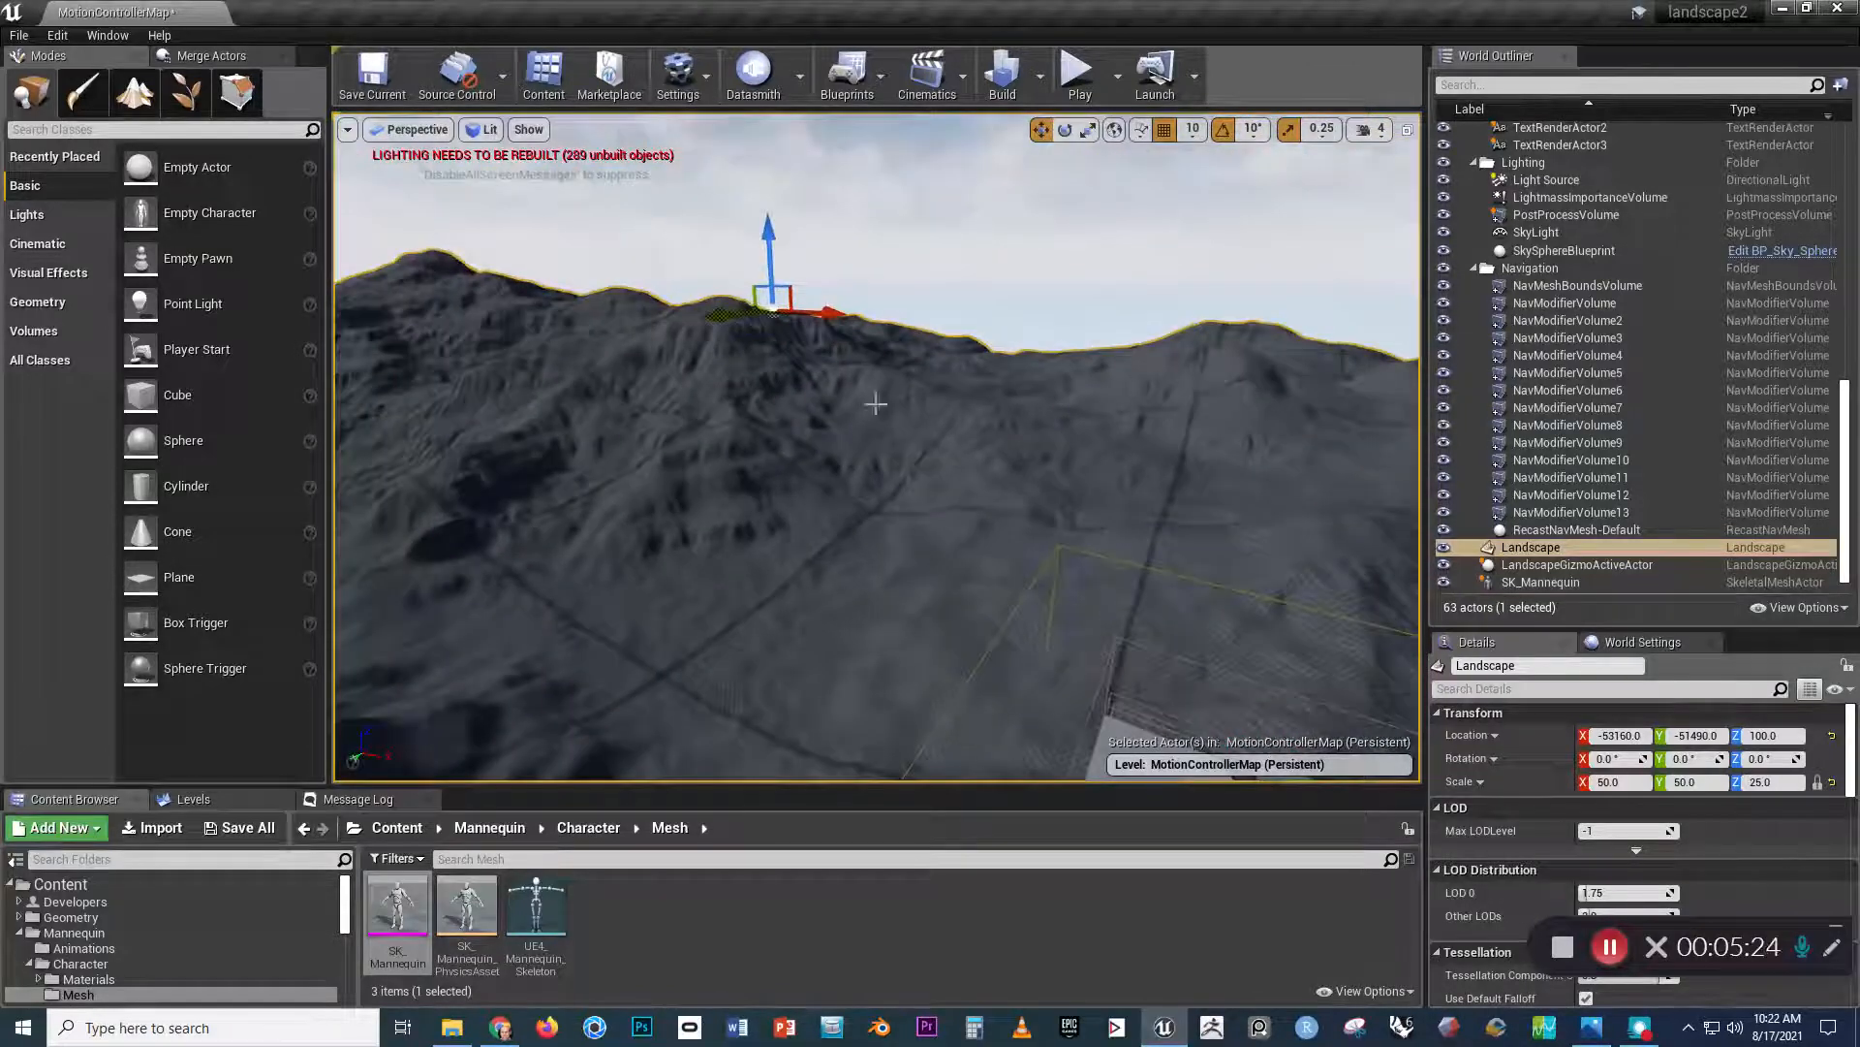
{"action": "left_click_drag", "start_coordinate": [837, 320], "coordinate": [903, 330]}
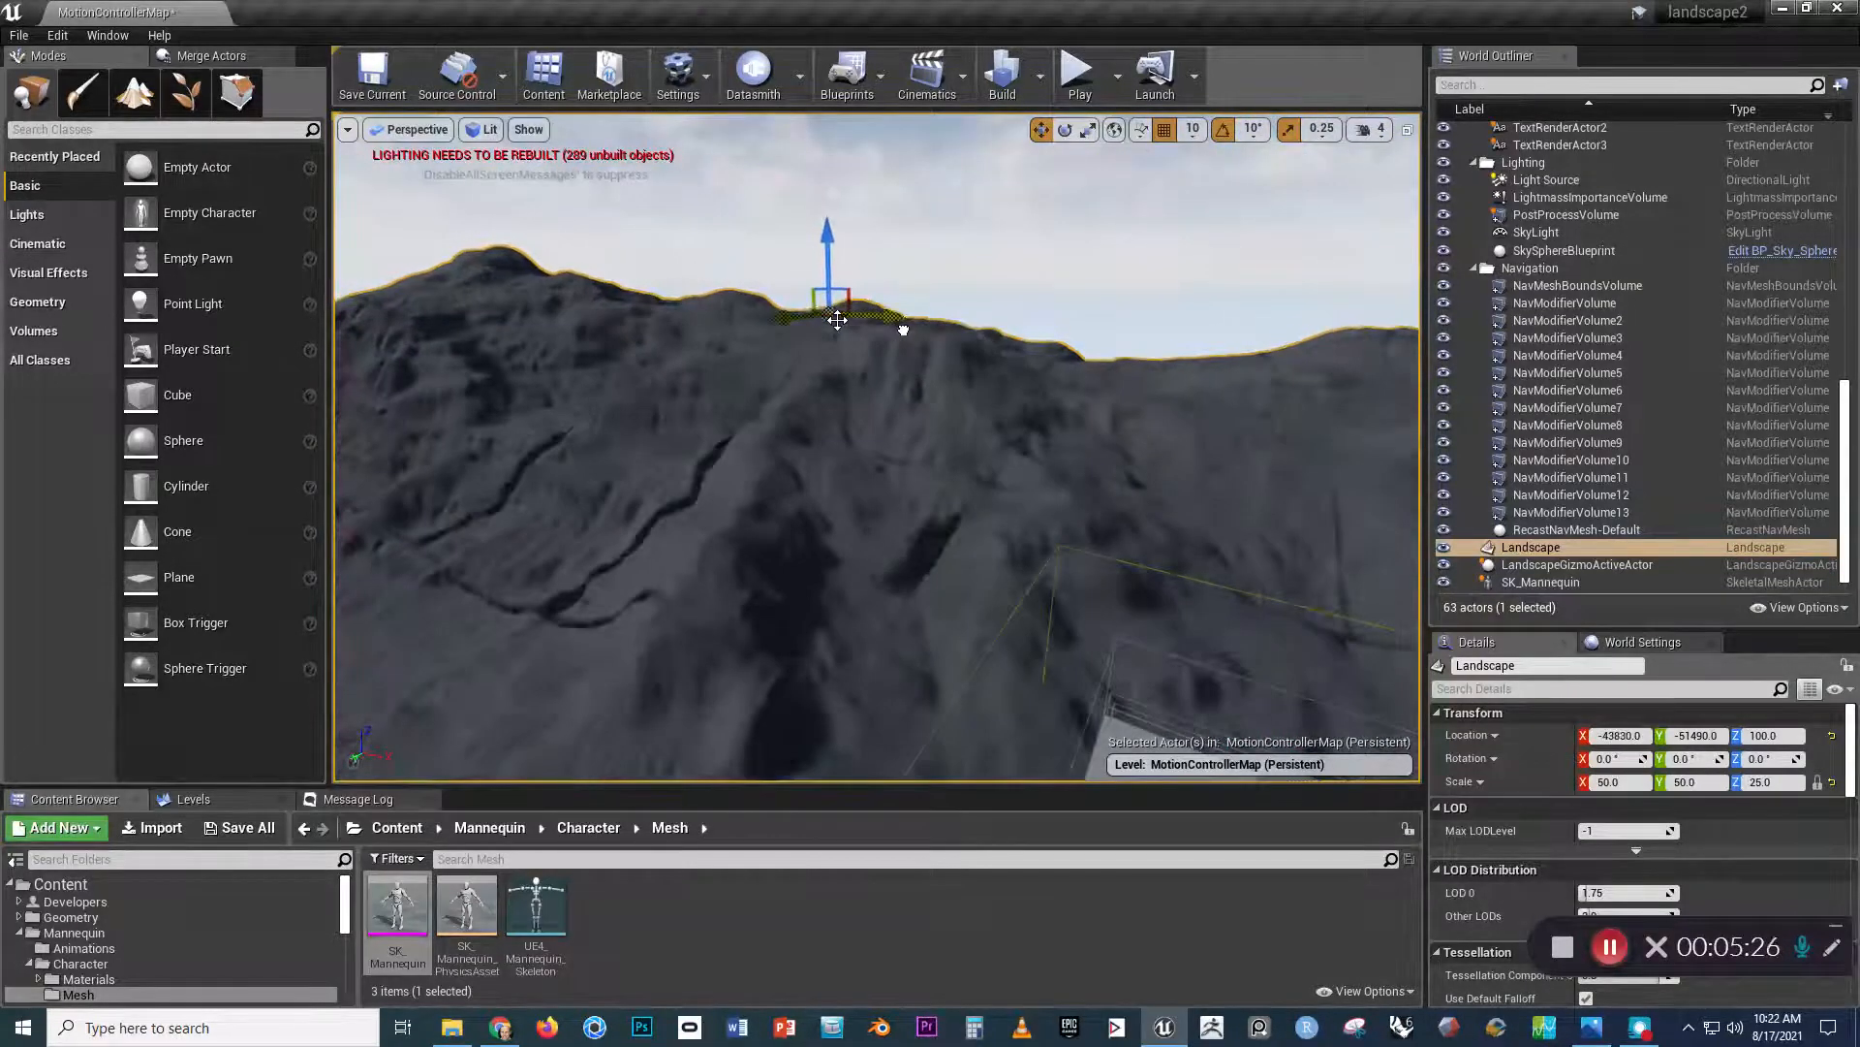
{"action": "right_click_drag", "start_coordinate": [837, 320], "coordinate": [837, 320]}
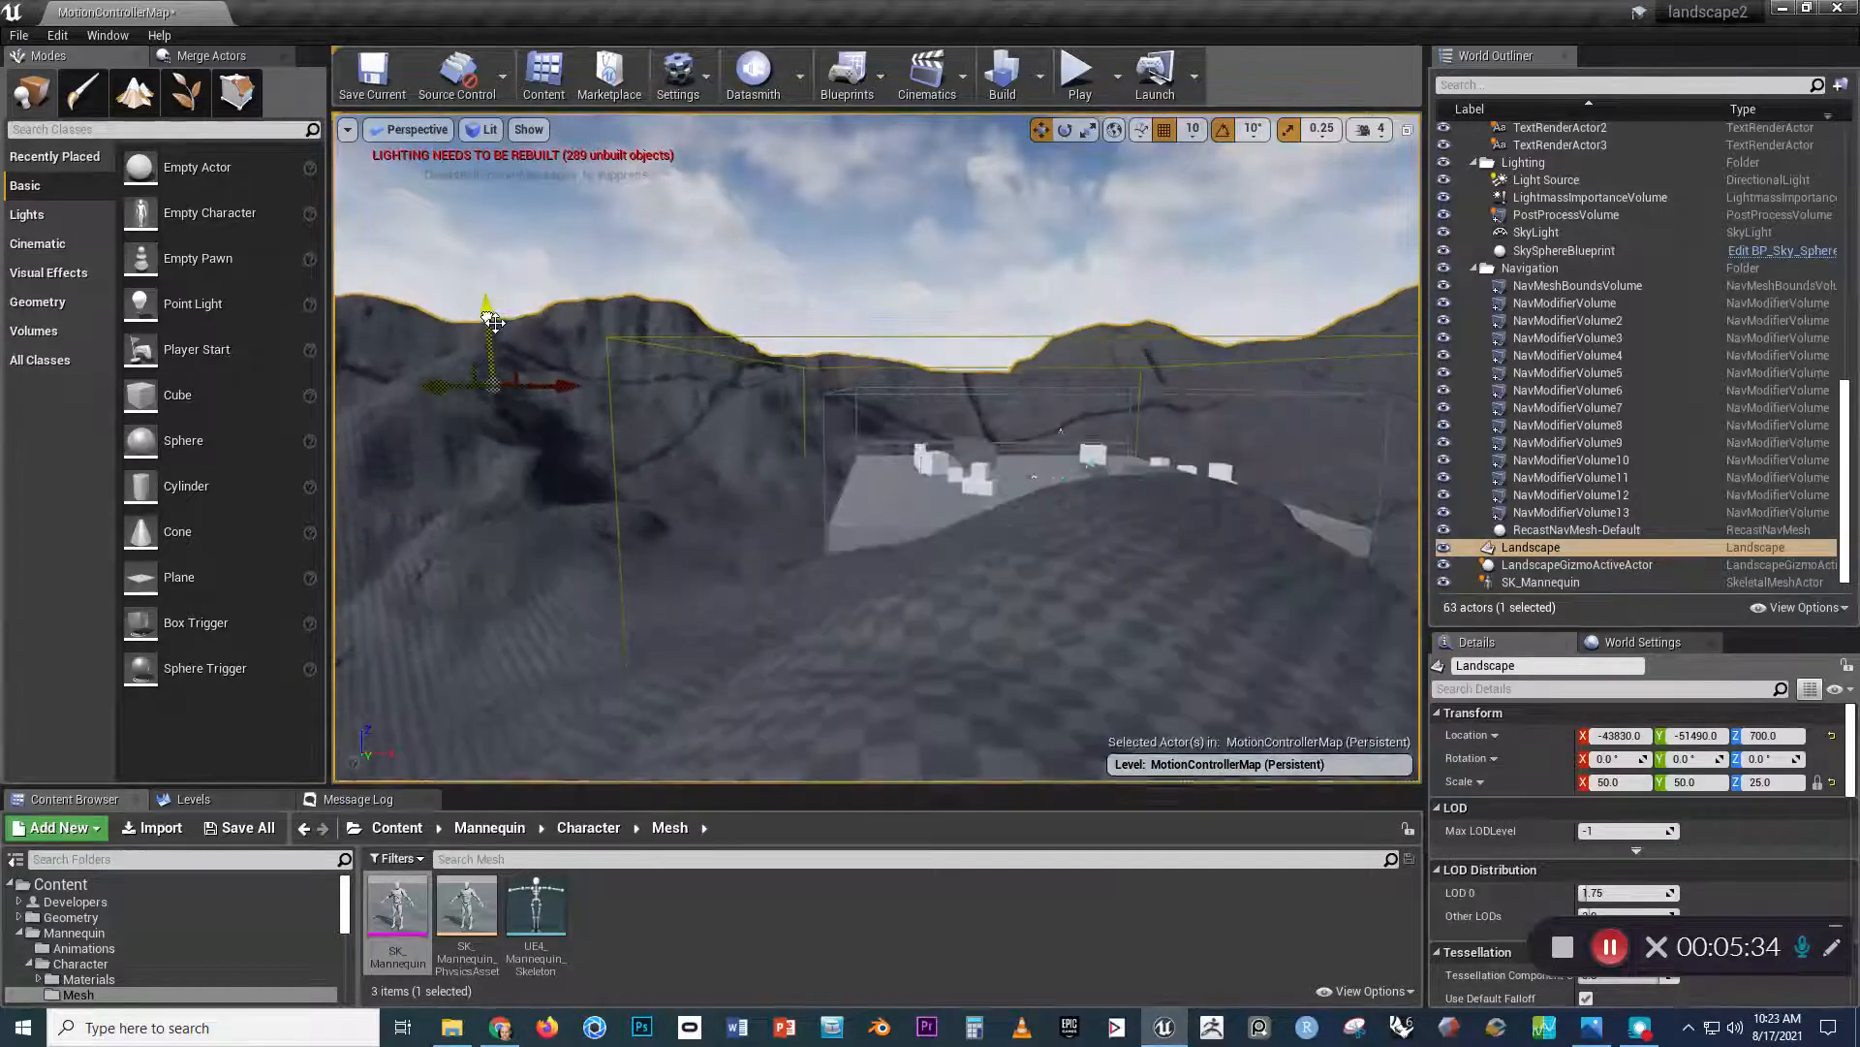
Set the viewport camera speed to 3 and examine the surrounding terrain from platform level near the mannequin
{"action": "right_click_drag", "start_coordinate": [494, 321], "coordinate": [495, 323]}
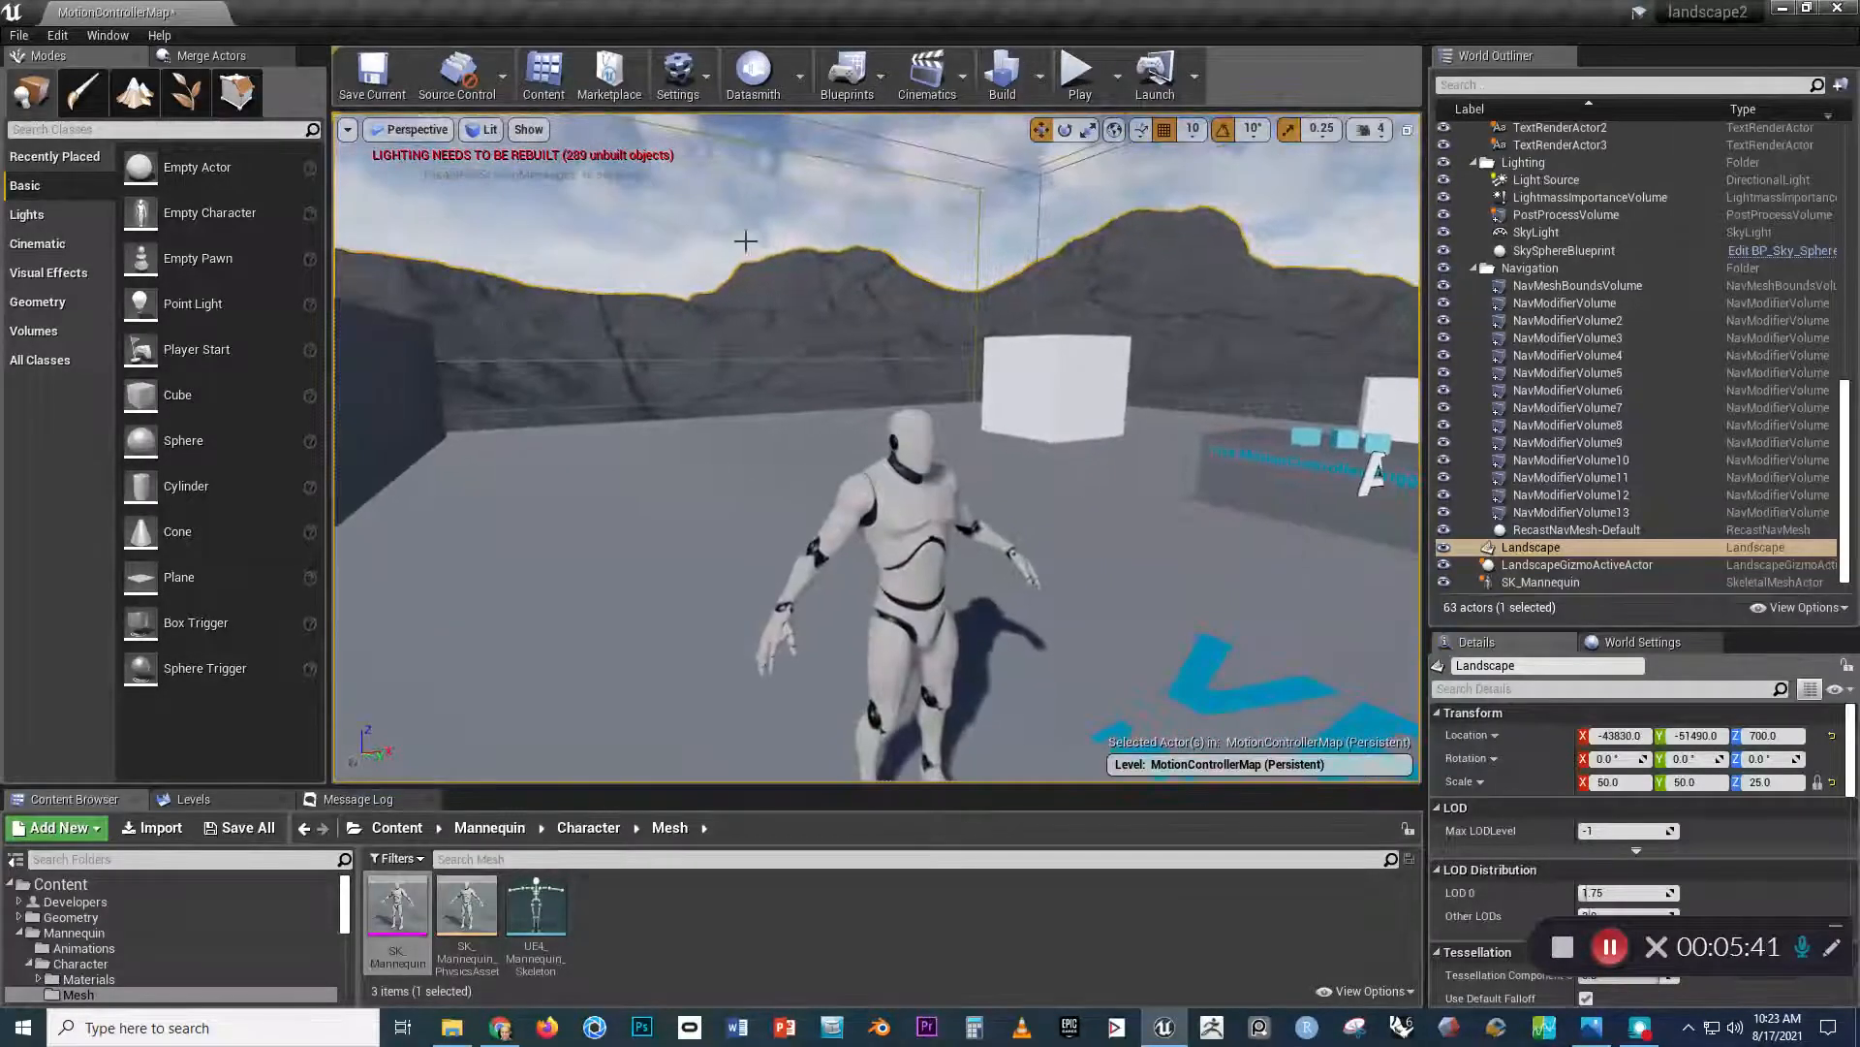
{"action": "left_click", "coordinate": [1364, 130]}
{"action": "left_click_drag", "start_coordinate": [1434, 177], "coordinate": [1421, 176]}
{"action": "right_click_drag", "start_coordinate": [940, 467], "coordinate": [940, 467]}
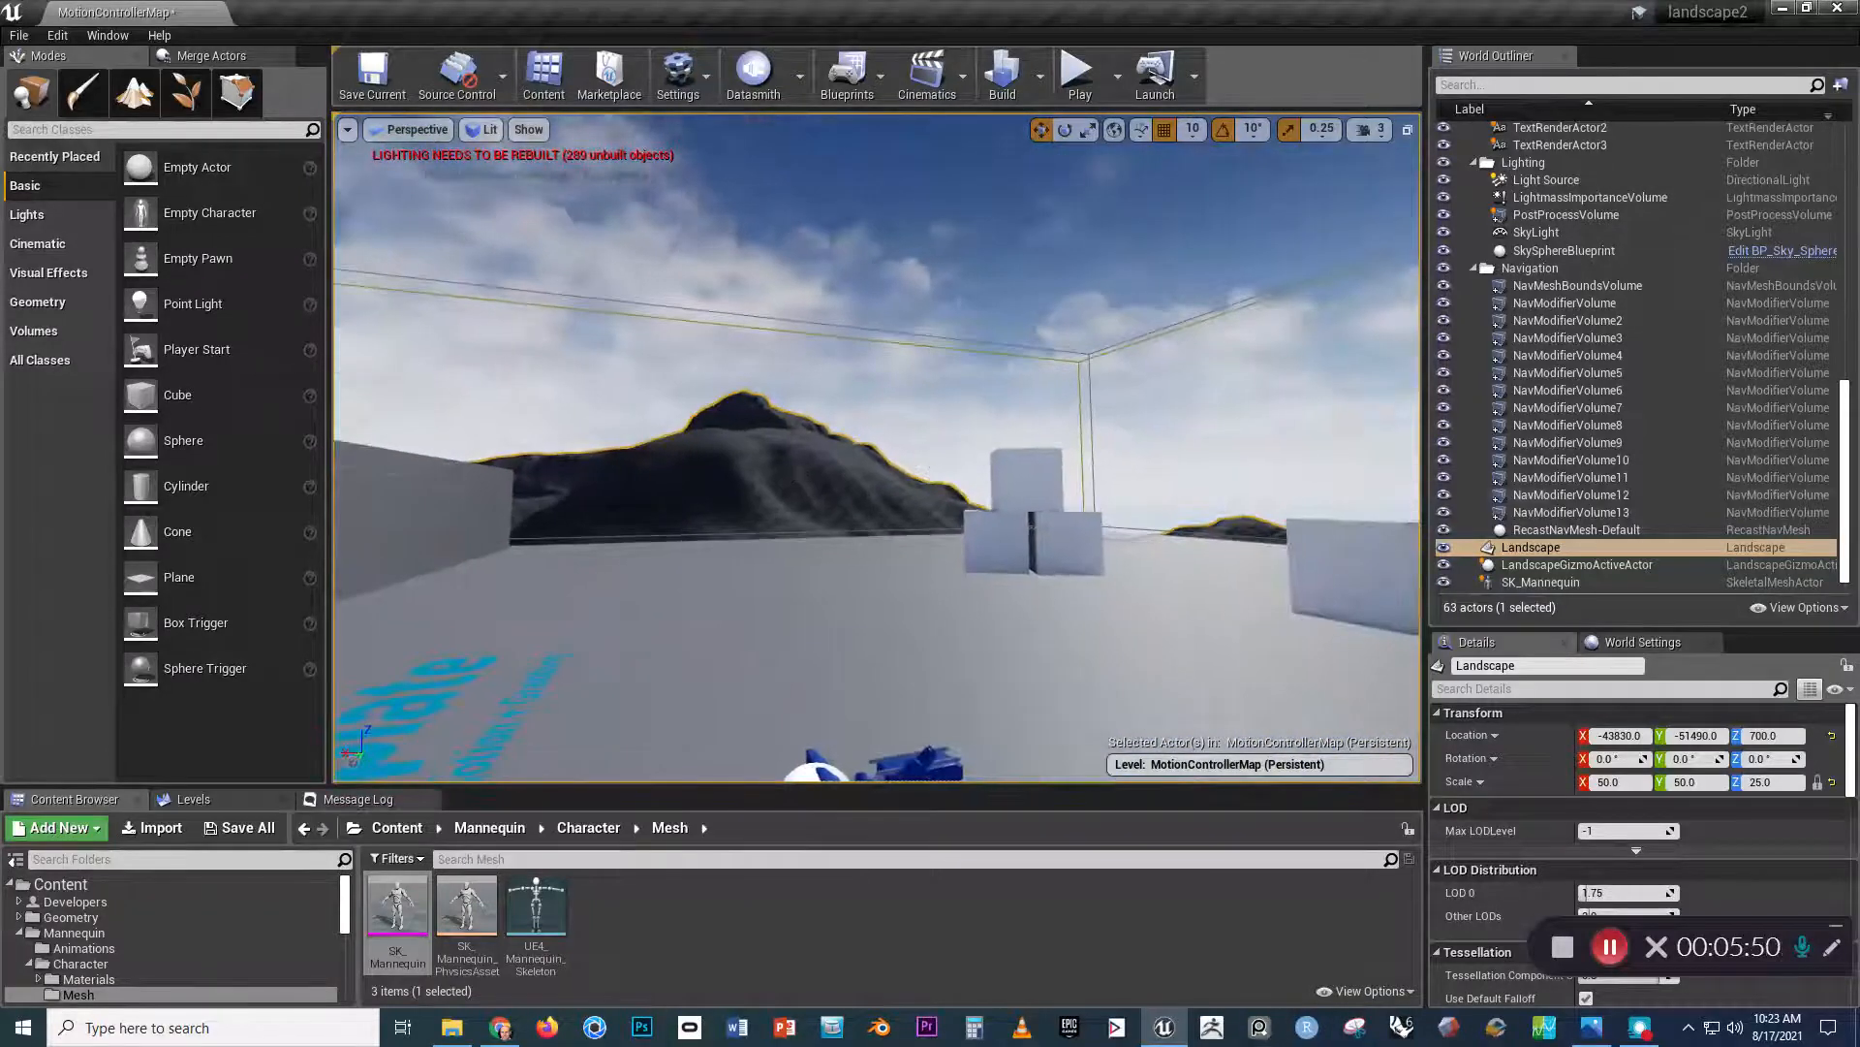
{"action": "right_click_drag", "start_coordinate": [1043, 382], "coordinate": [1124, 688]}
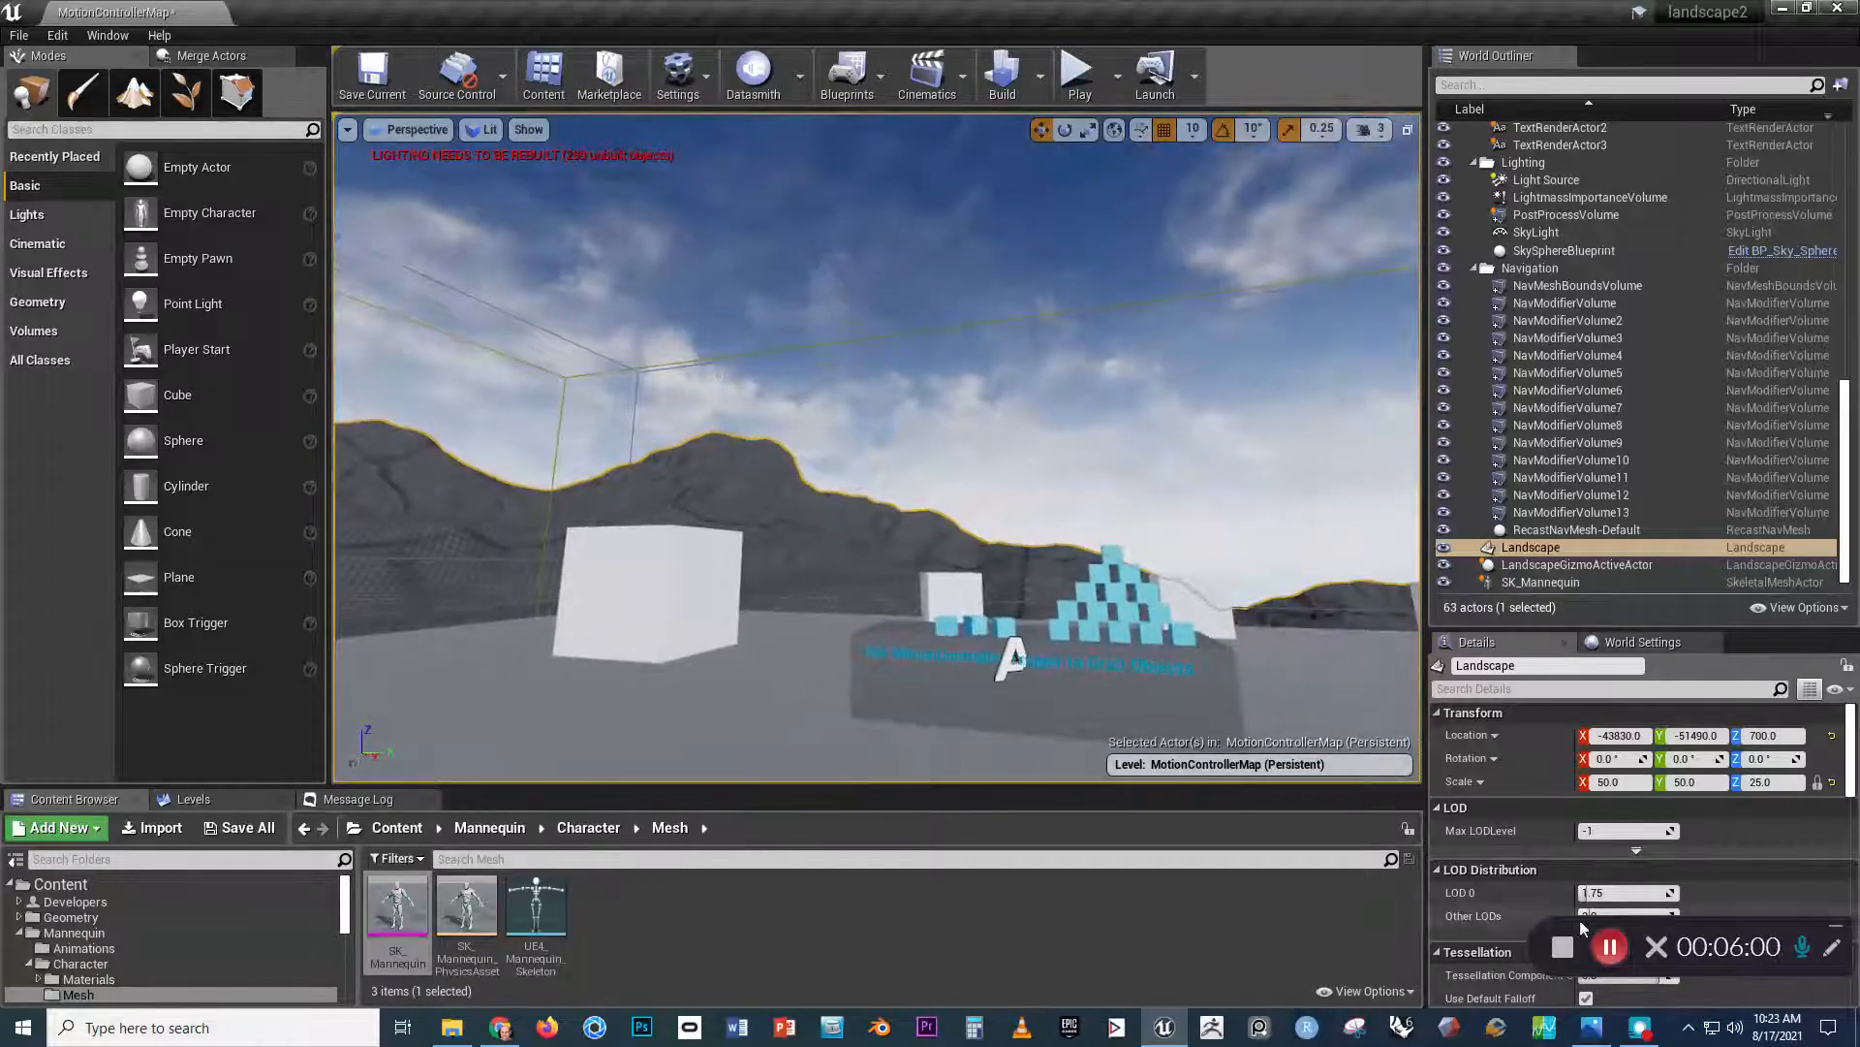